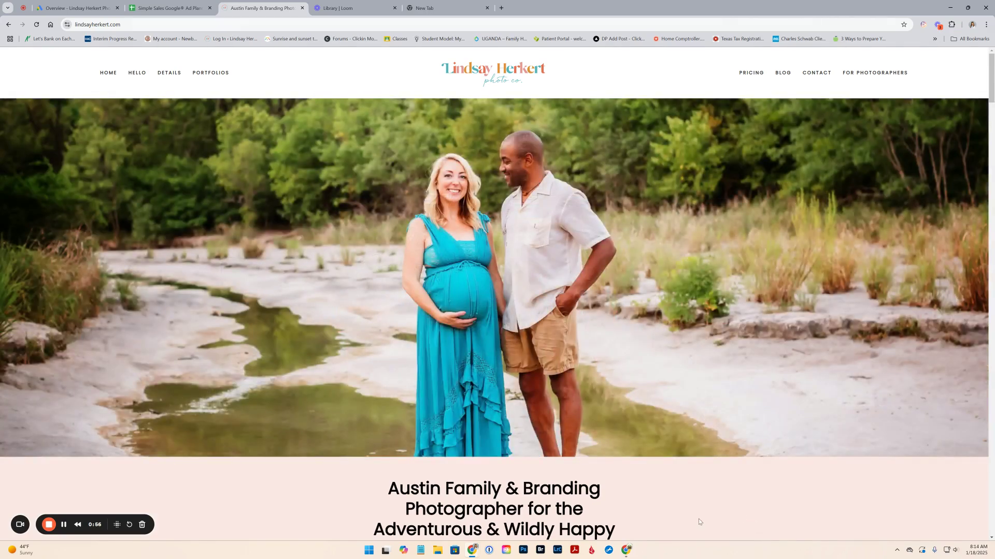
Bring the second Chrome window forward and focus the Google search box on its new tab.
left_click(627, 553)
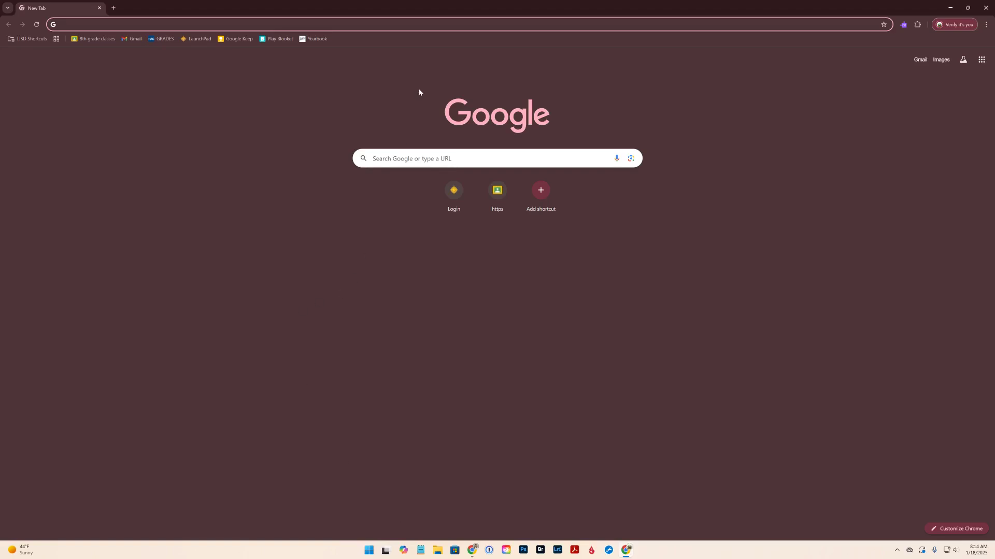
left_click(394, 162)
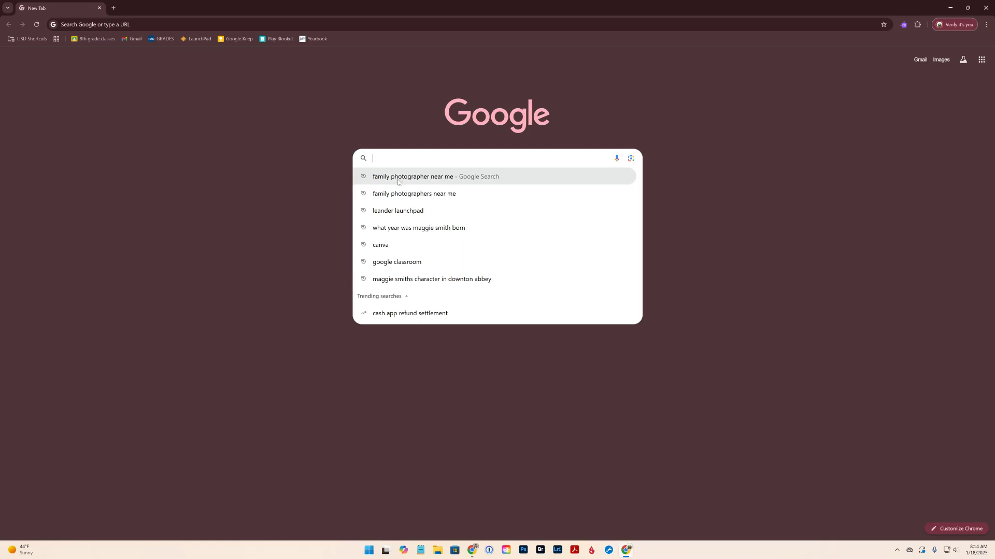
Search 'family photographer near me' and scroll through the sponsored ads and local Businesses listings.
left_click(398, 179)
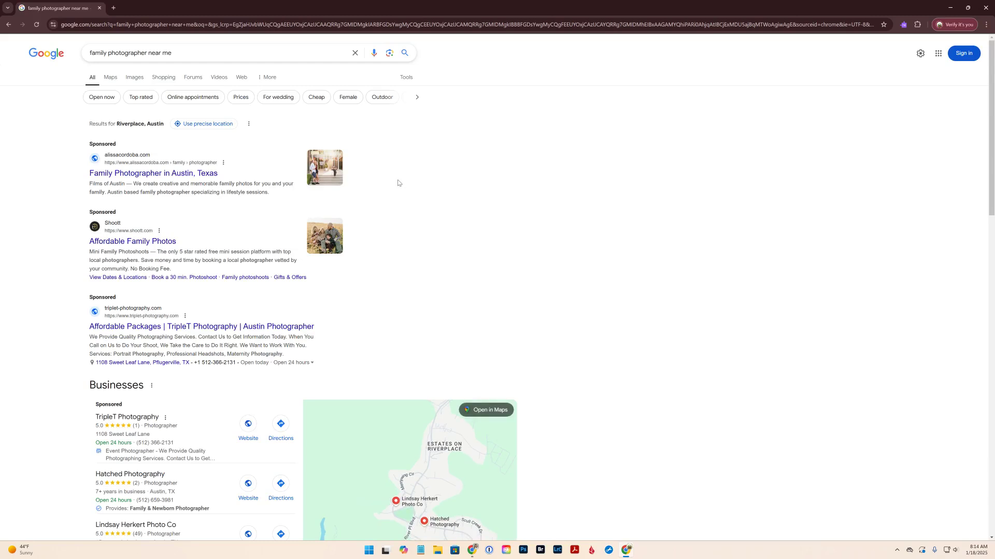
scroll(407, 181, "down", 1)
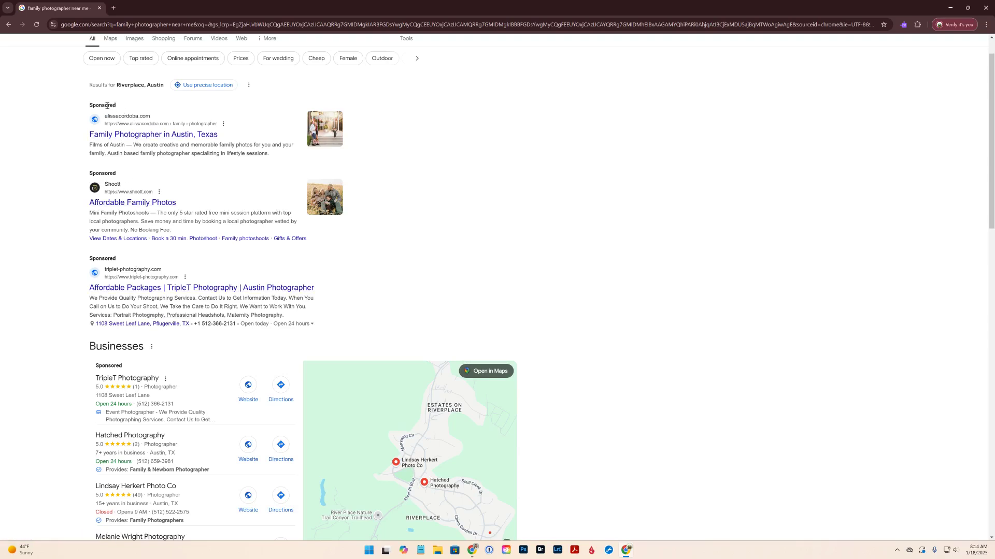
scroll(157, 150, "down", 1)
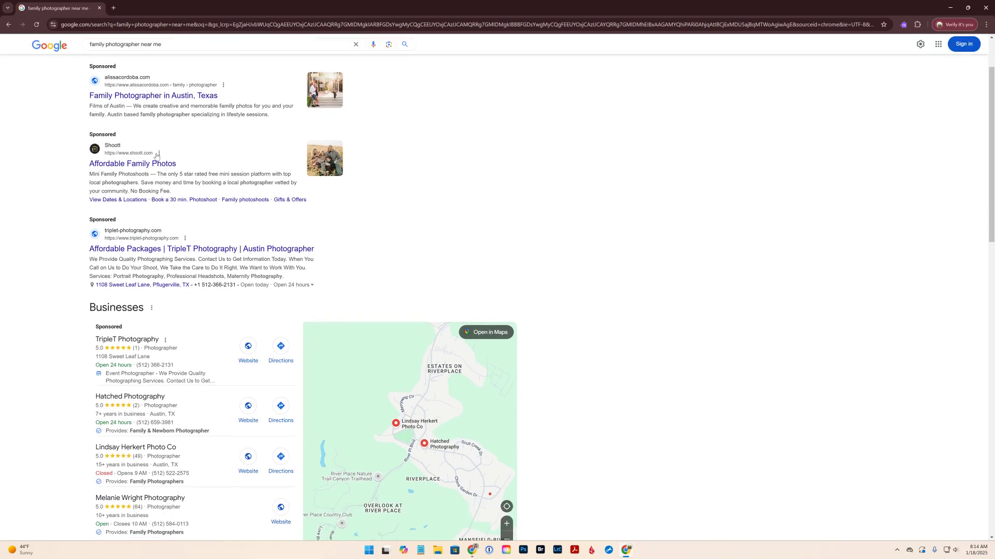
scroll(128, 228, "down", 1)
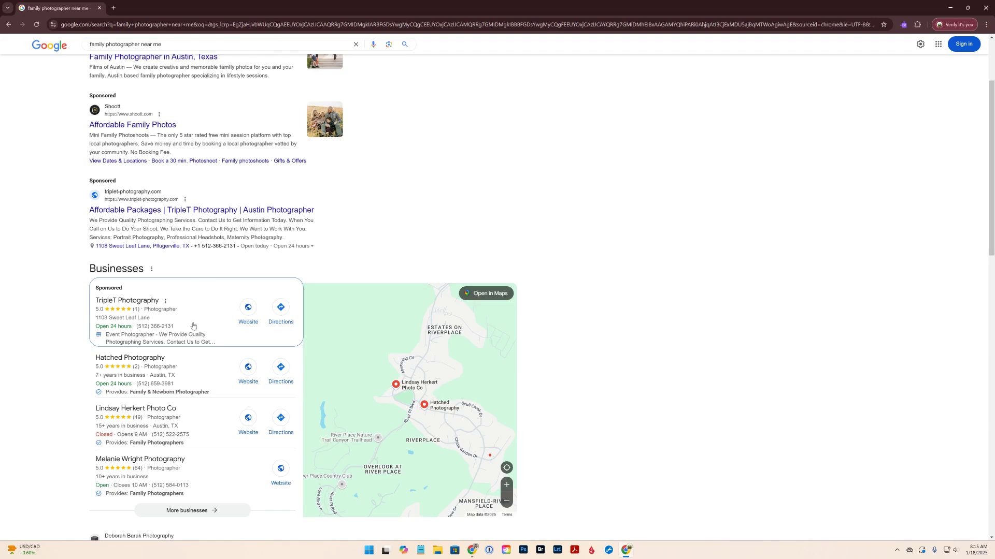
scroll(193, 311, "up", 1)
scroll(171, 280, "down", 3)
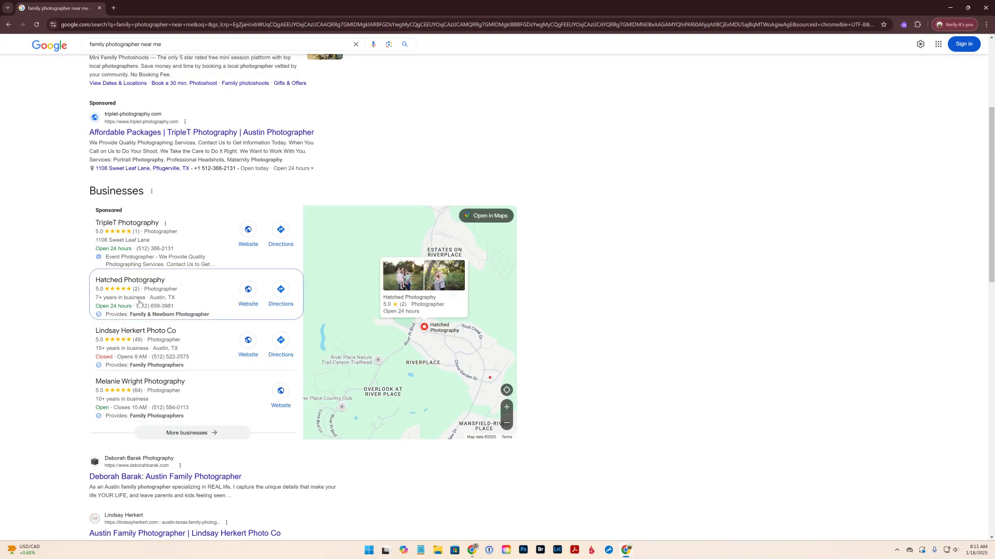
scroll(144, 311, "down", 3)
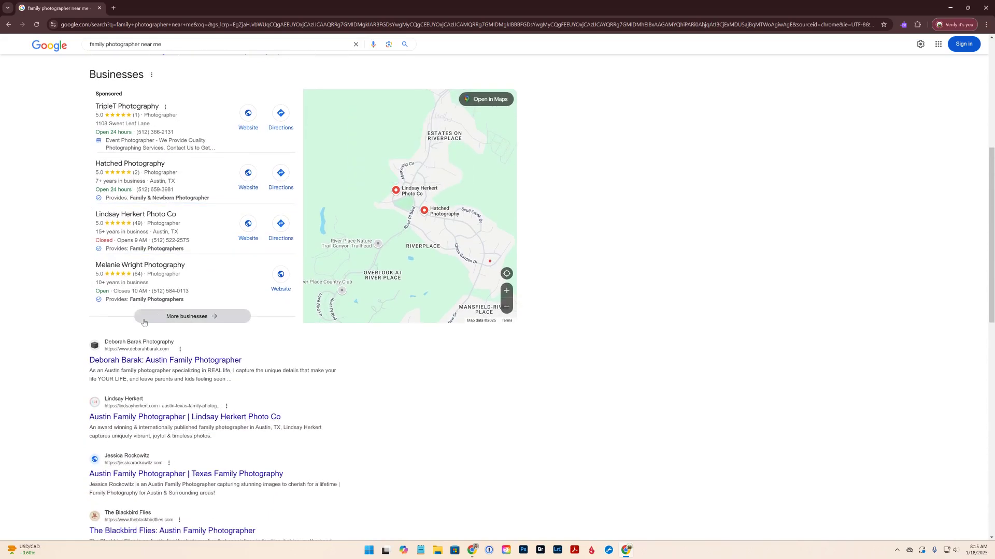
scroll(151, 318, "down", 2)
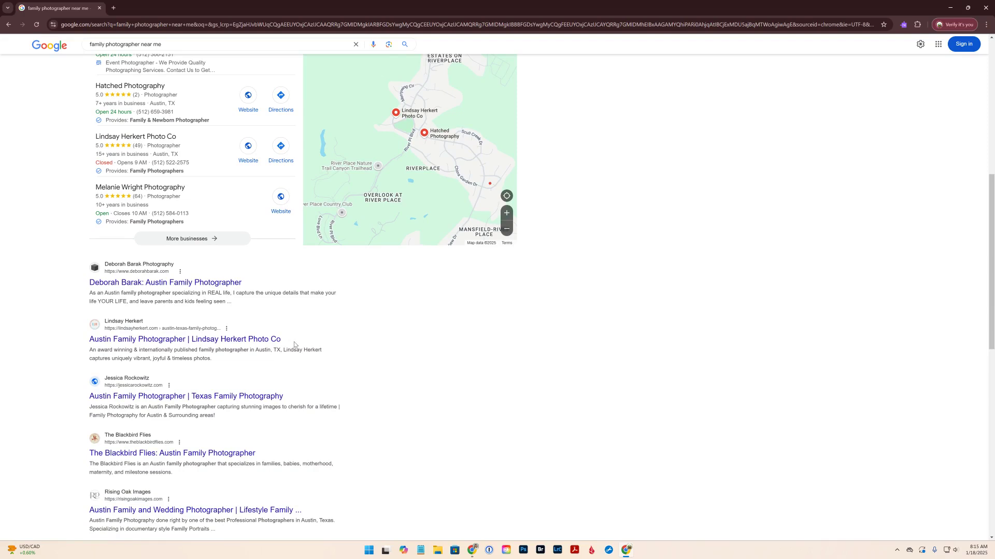
scroll(294, 345, "up", 5)
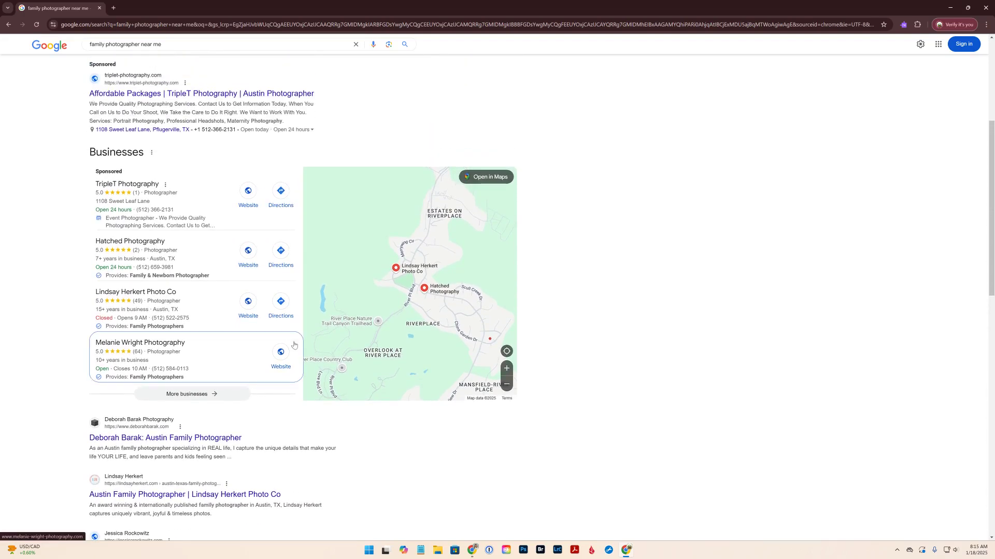
scroll(294, 344, "up", 1)
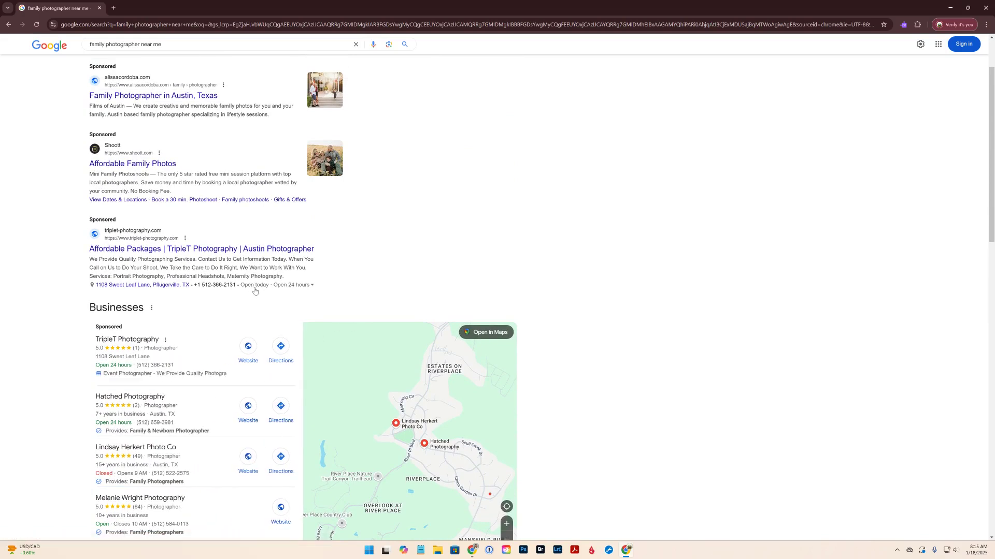
scroll(227, 358, "down", 1)
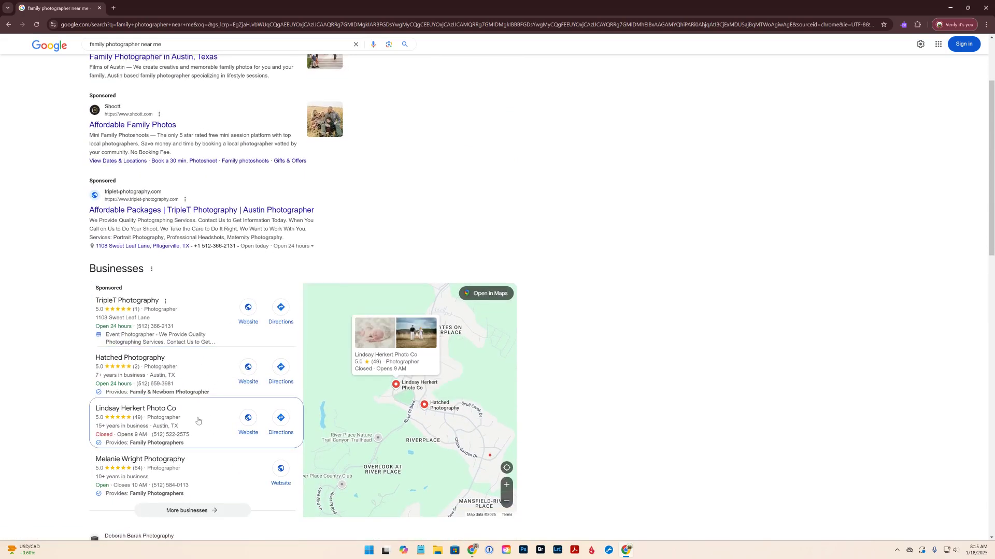
scroll(199, 423, "down", 5)
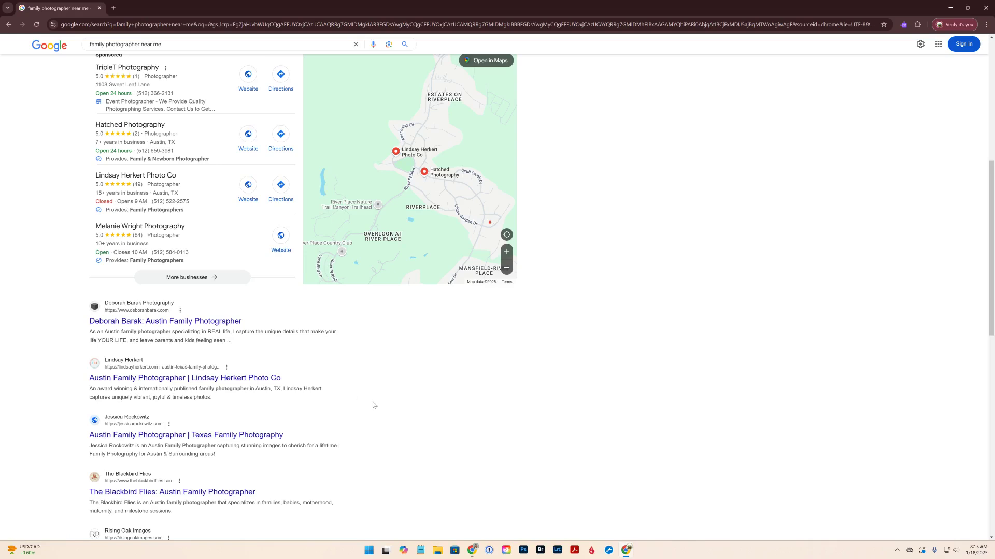
scroll(374, 404, "up", 3)
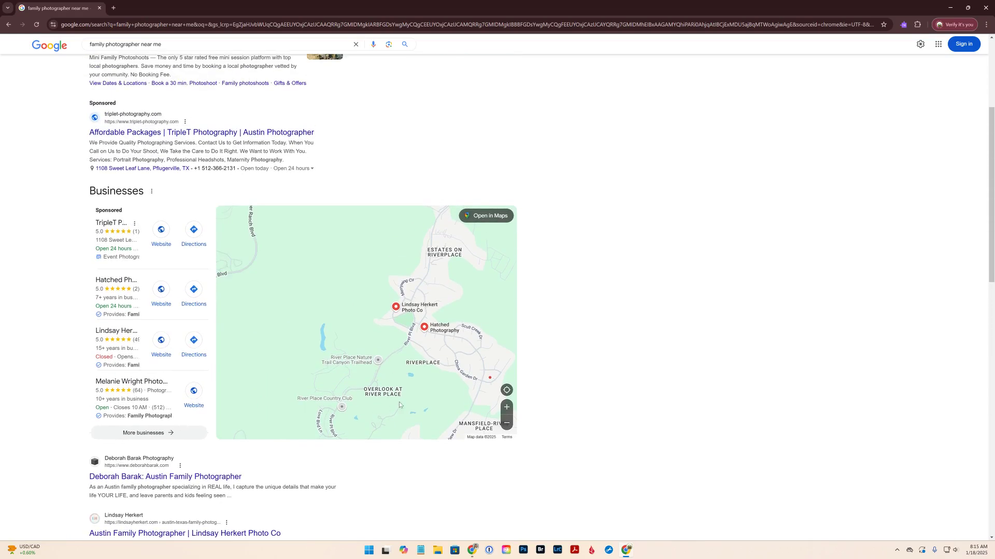
scroll(545, 396, "up", 4)
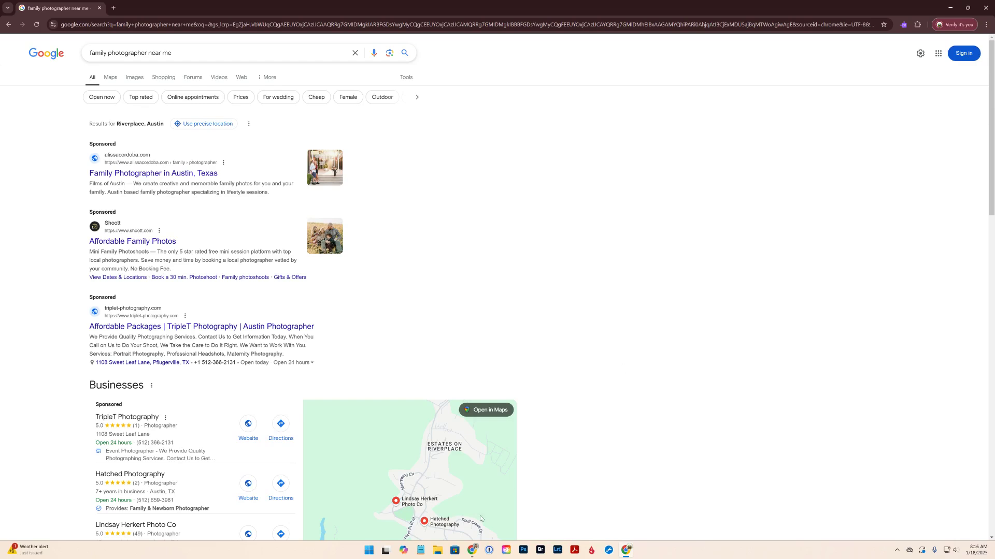
mouse_move(472, 555)
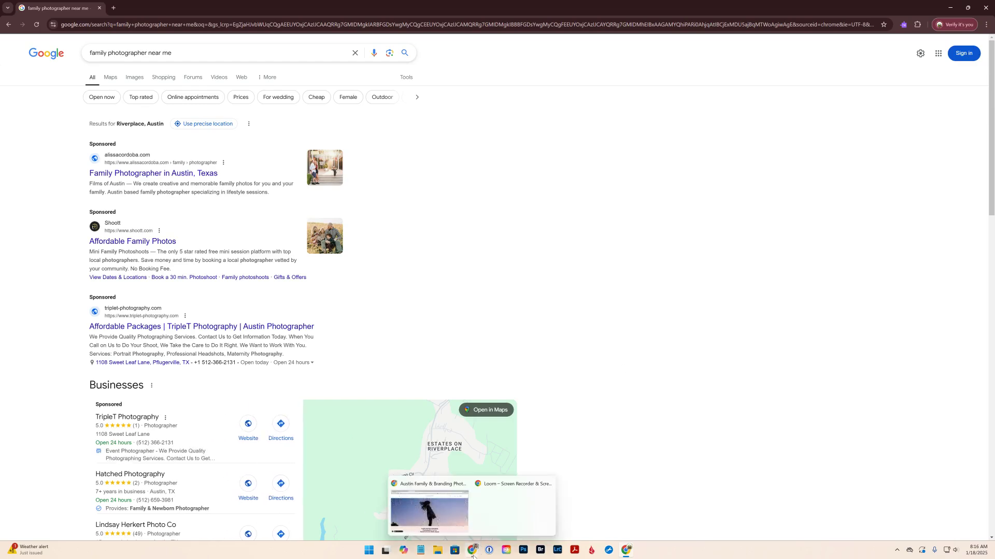
Return to the Lindsay Herkert website window, then bring up the Simple Sales Google Ad Planner sheet.
left_click(452, 514)
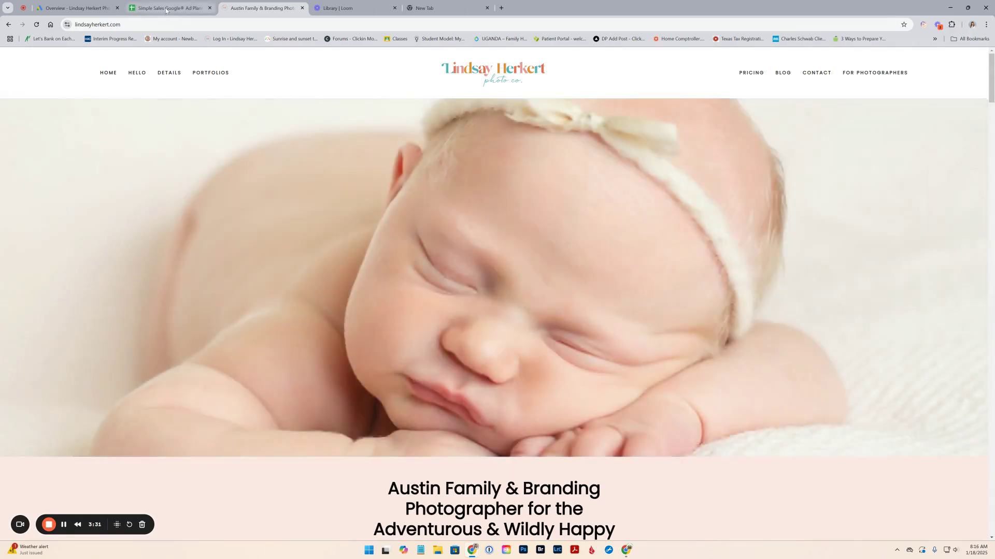
left_click(166, 8)
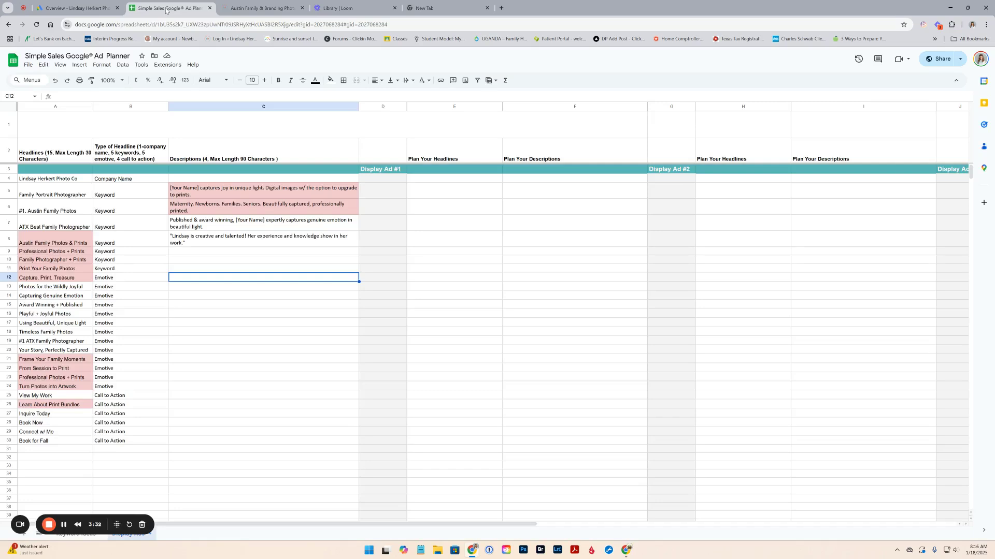
left_click(88, 10)
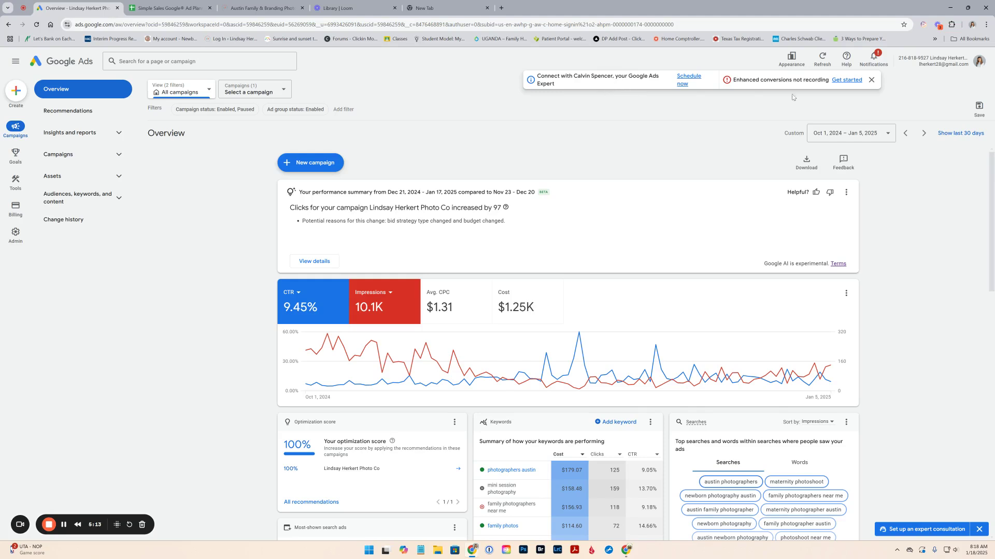
Close the notification and expert consultation banners and open the New campaign dropdown.
left_click(872, 80)
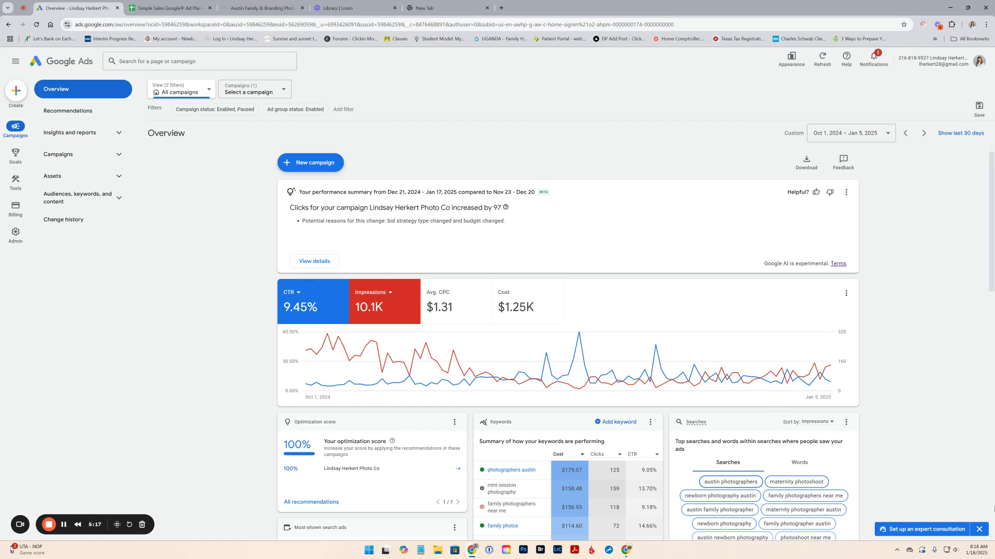
left_click(978, 529)
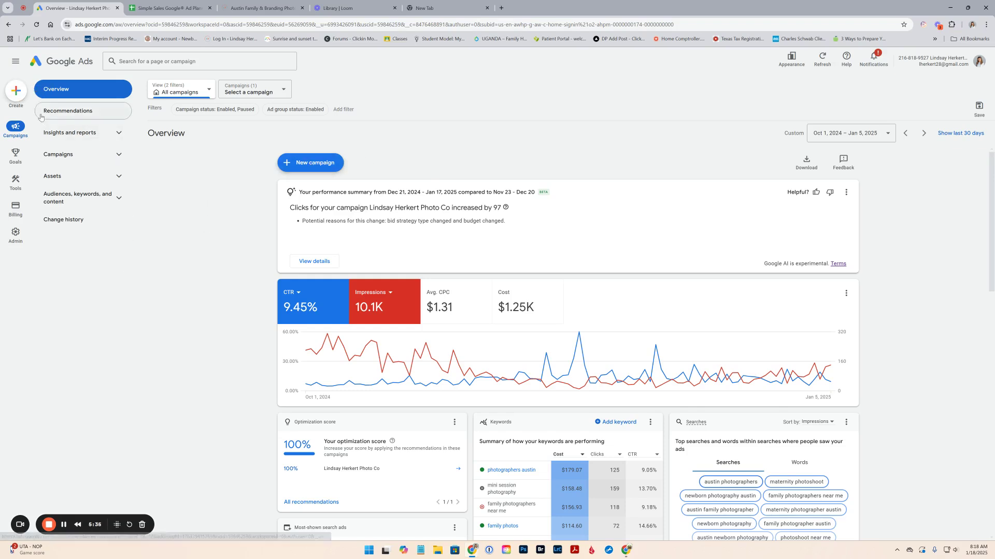
left_click(16, 95)
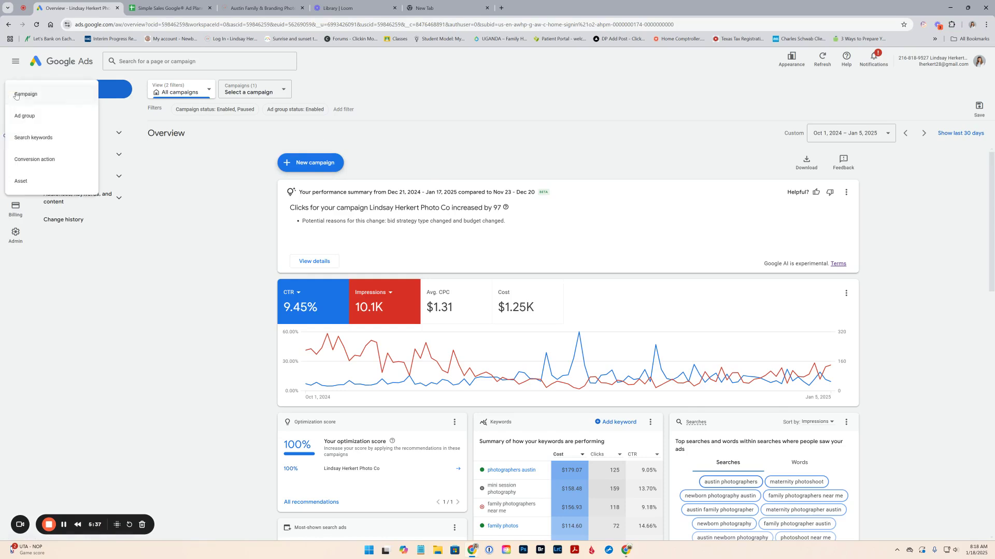
left_click(318, 165)
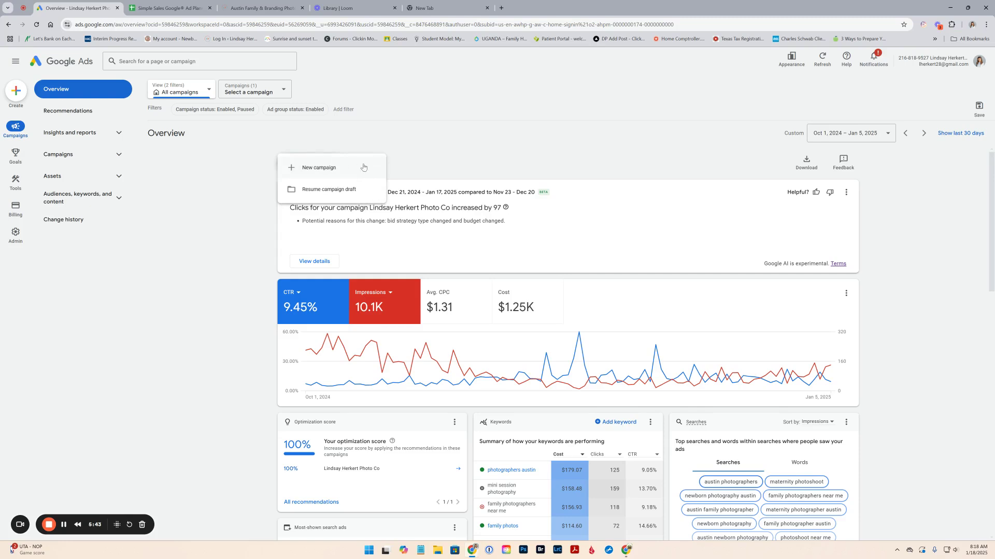
Start a fresh campaign rather than a saved draft, with Leads as the objective.
left_click(318, 170)
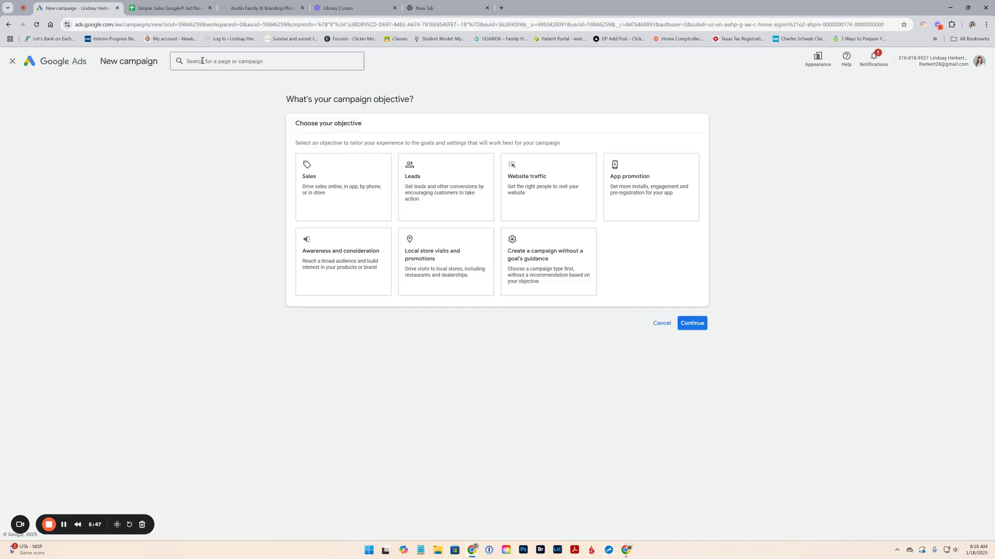
left_click(456, 182)
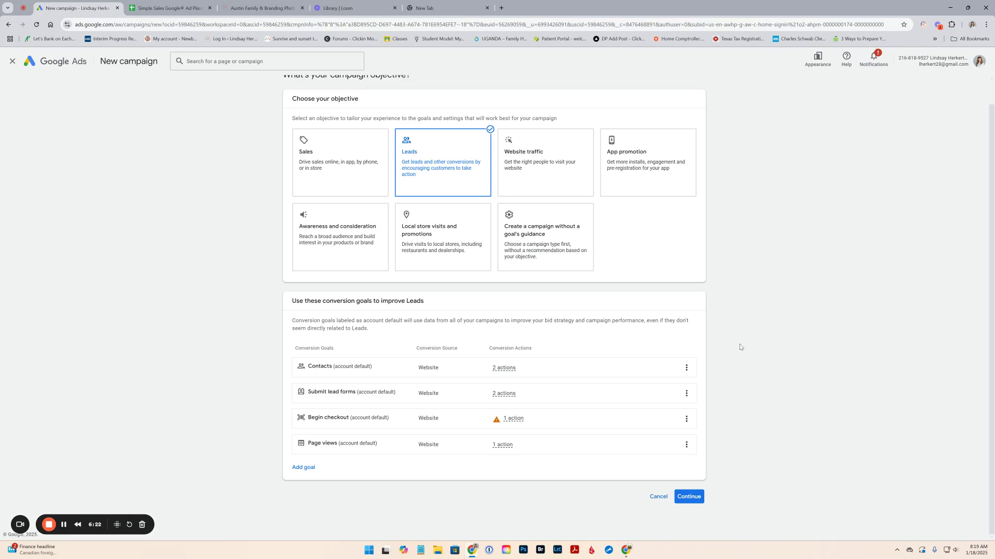
Remove the Contacts, Submit lead forms and Begin checkout goals, keeping only Page views, and continue.
left_click(687, 369)
left_click(711, 395)
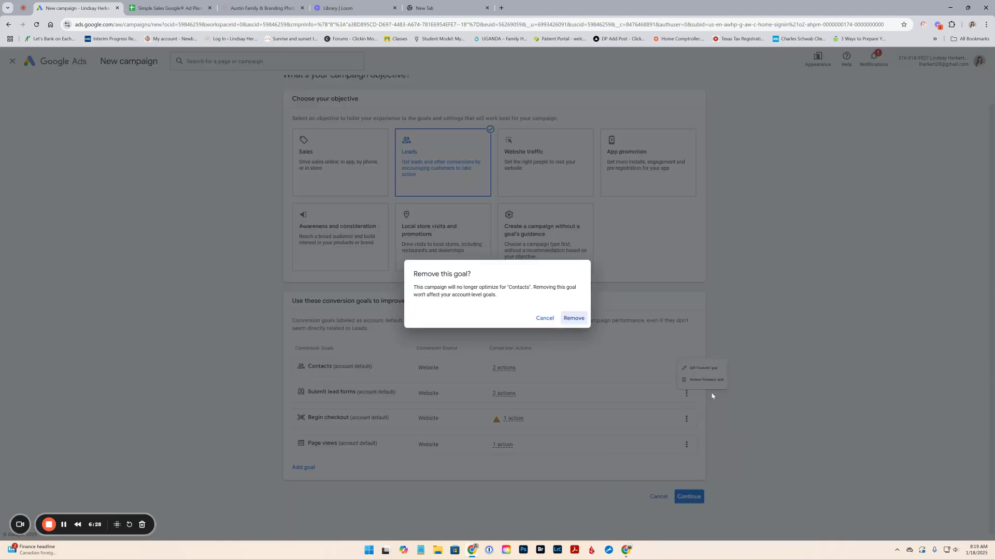
left_click(573, 318)
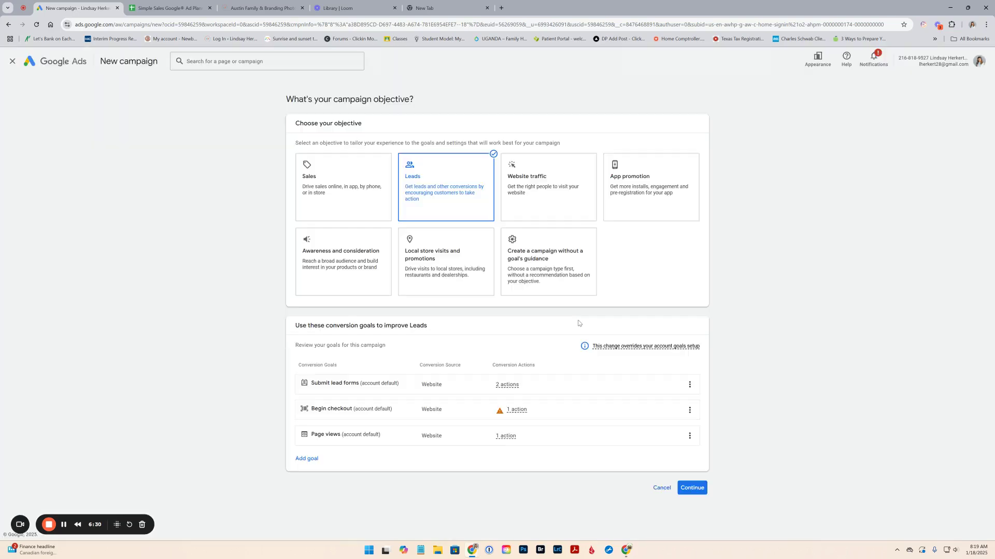
left_click(689, 386)
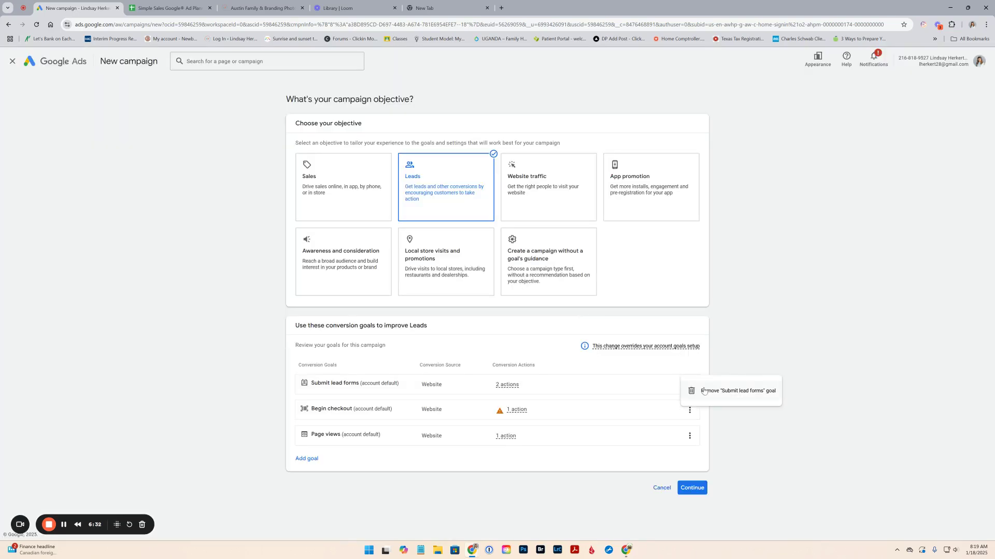
left_click(732, 397)
left_click(573, 319)
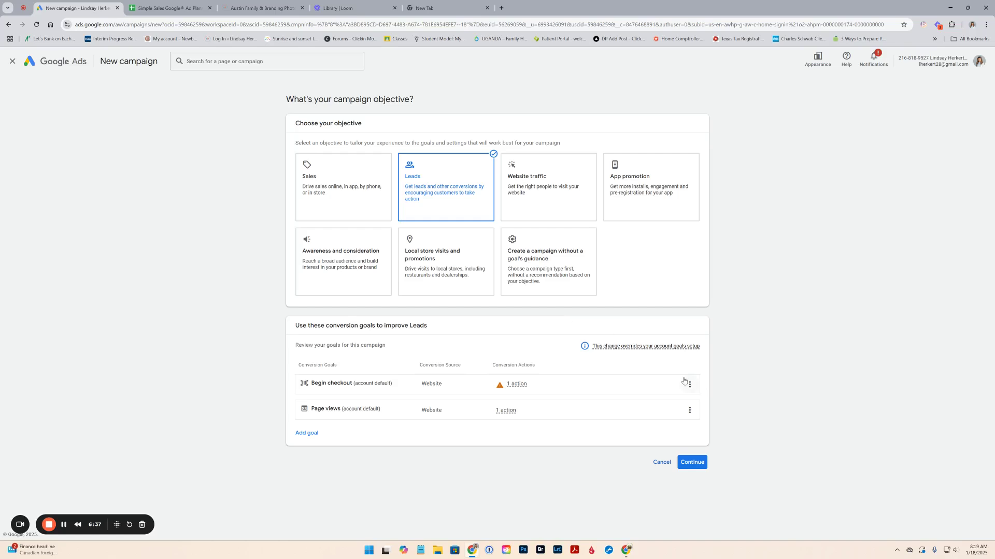
left_click(689, 384)
left_click(732, 397)
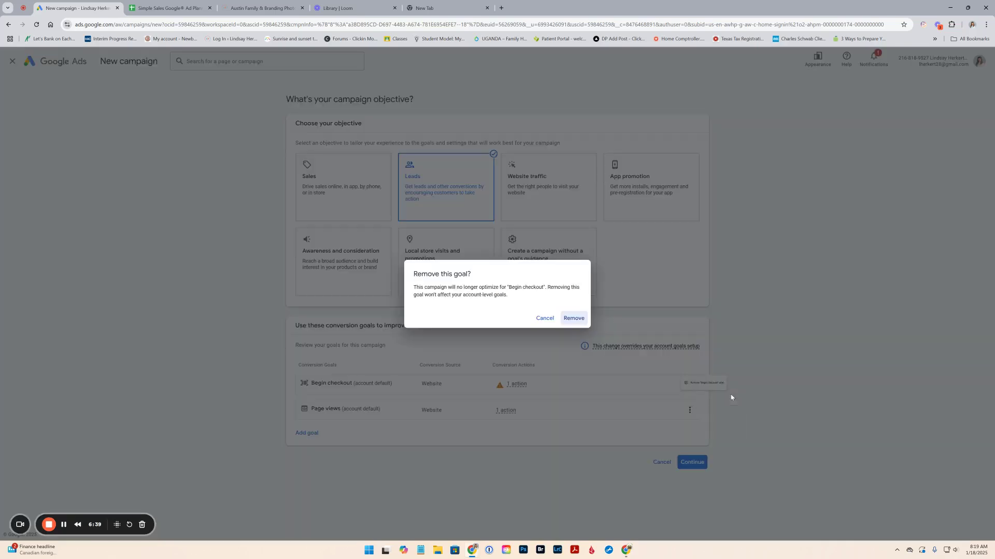
left_click(573, 319)
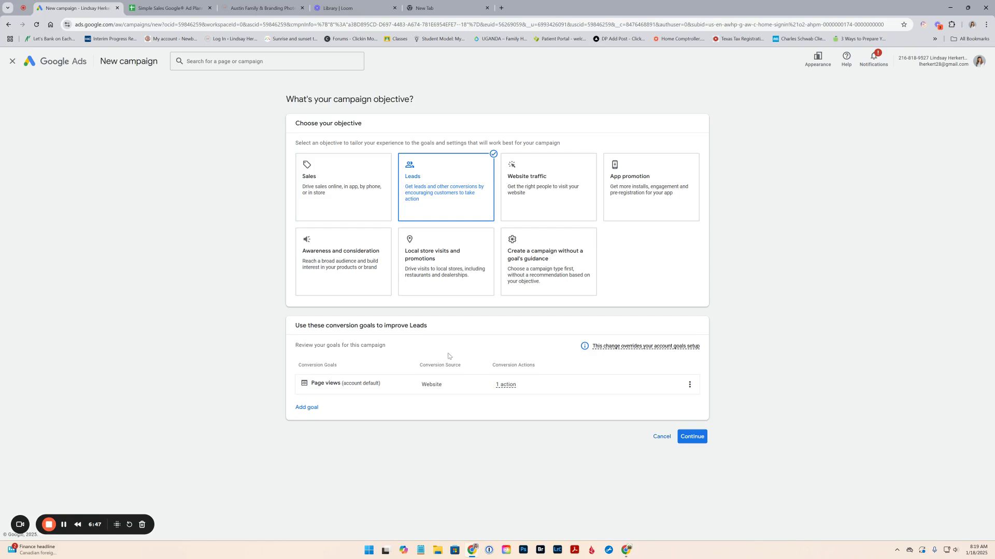
left_click(694, 437)
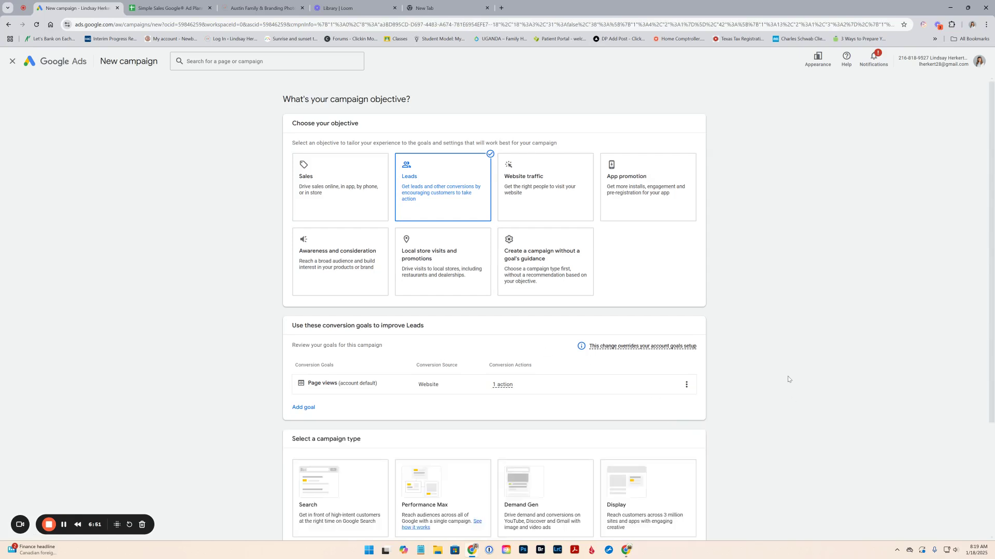
Choose Search as the campaign type.
scroll(788, 380, "down", 2)
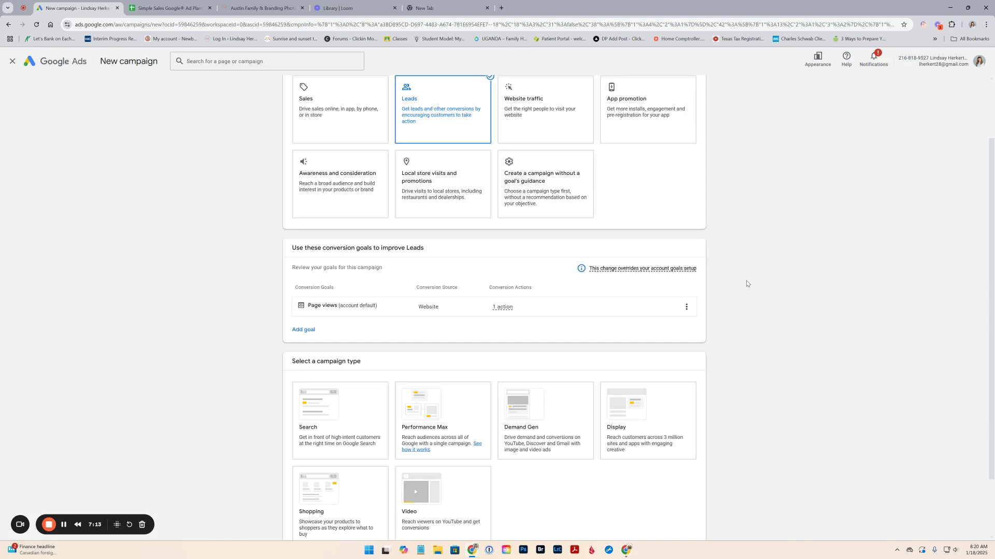
scroll(778, 265, "down", 1)
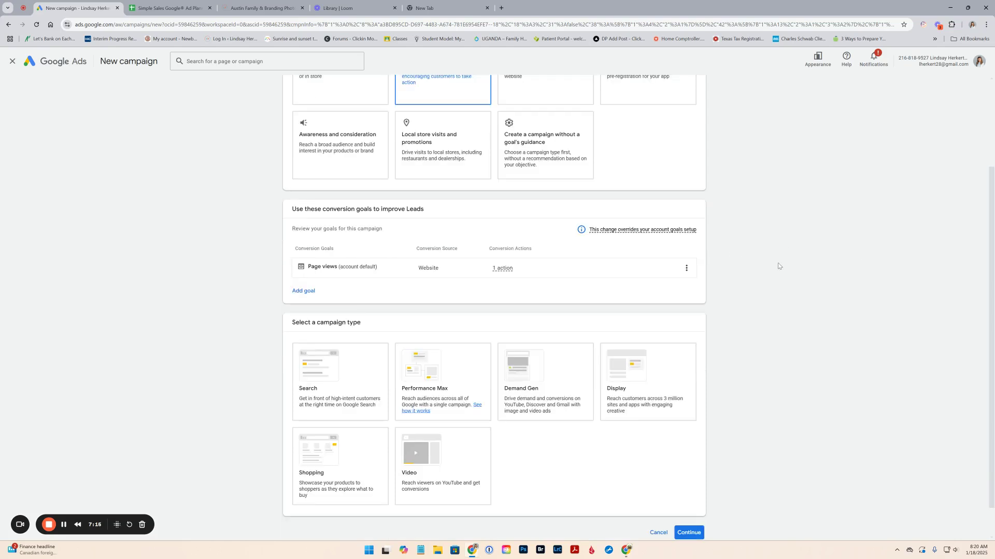
scroll(778, 266, "down", 1)
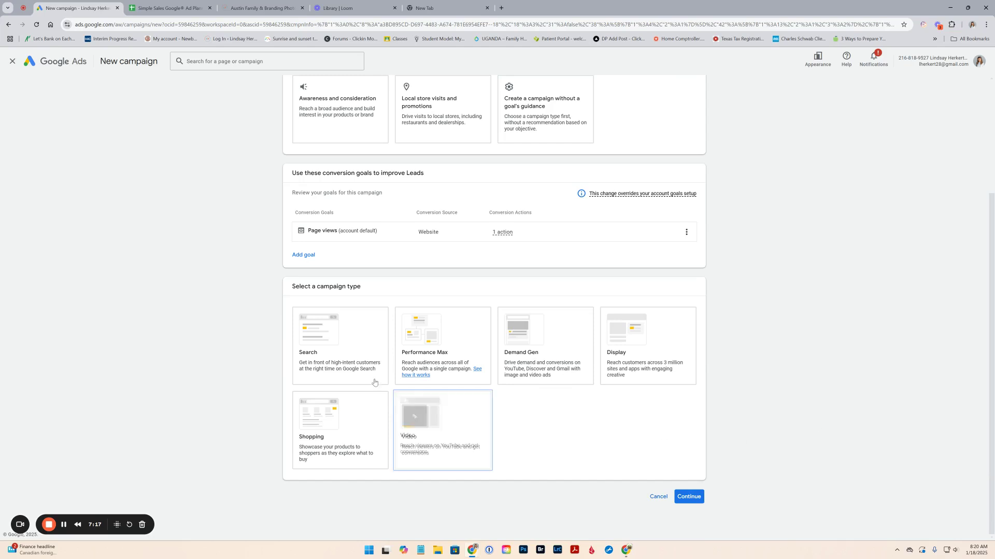
left_click(348, 362)
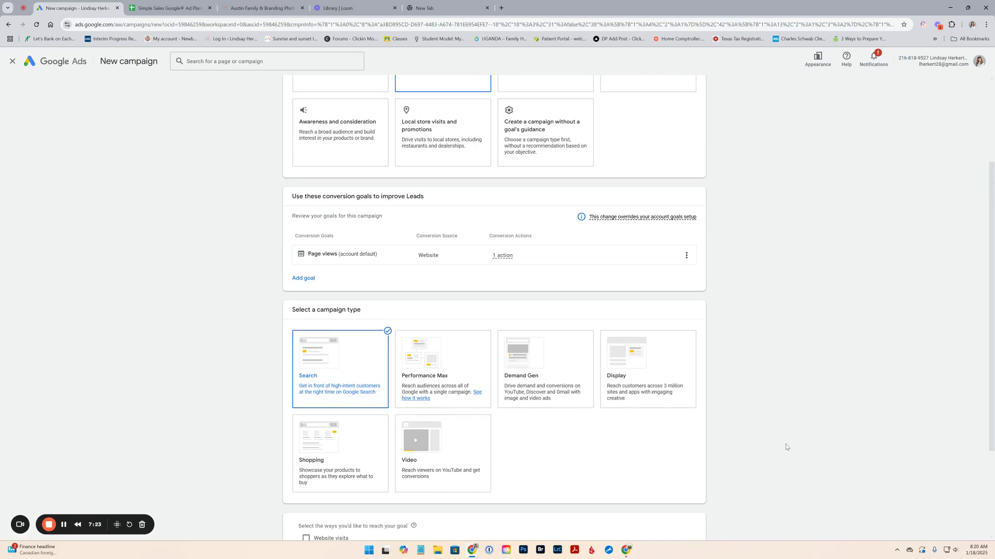
Tick Website visits and copy the homepage address from the photography website tab.
scroll(785, 446, "down", 3)
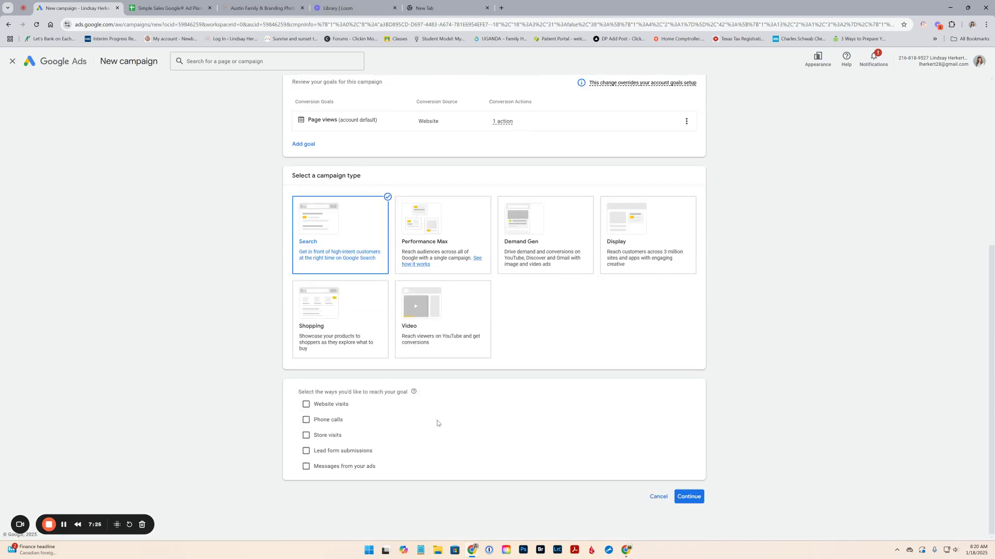
left_click(306, 405)
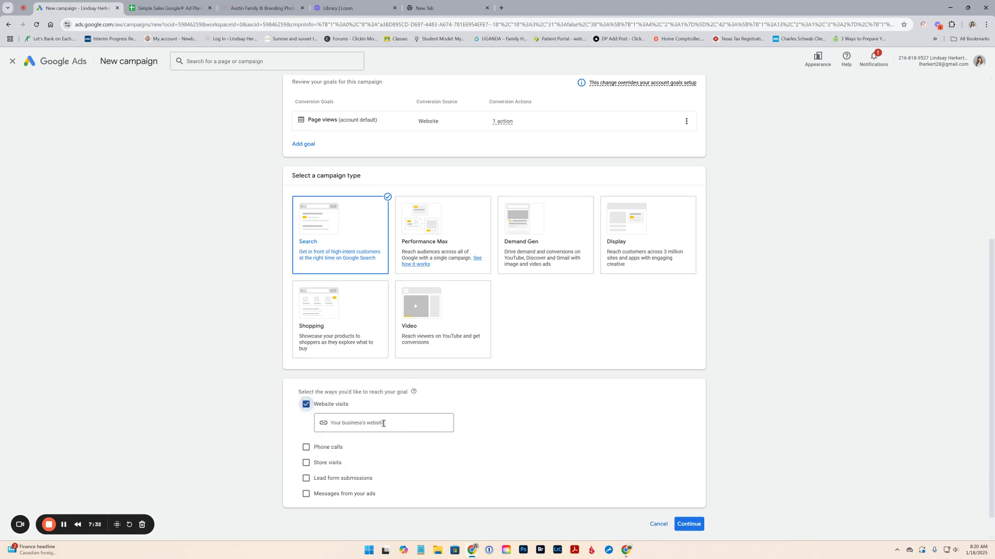
left_click(241, 6)
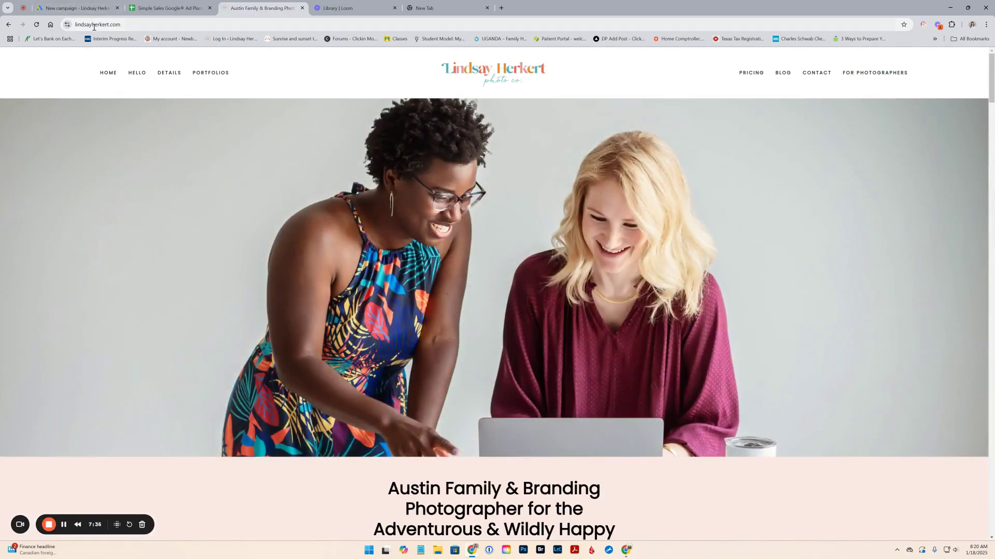
right_click(93, 26)
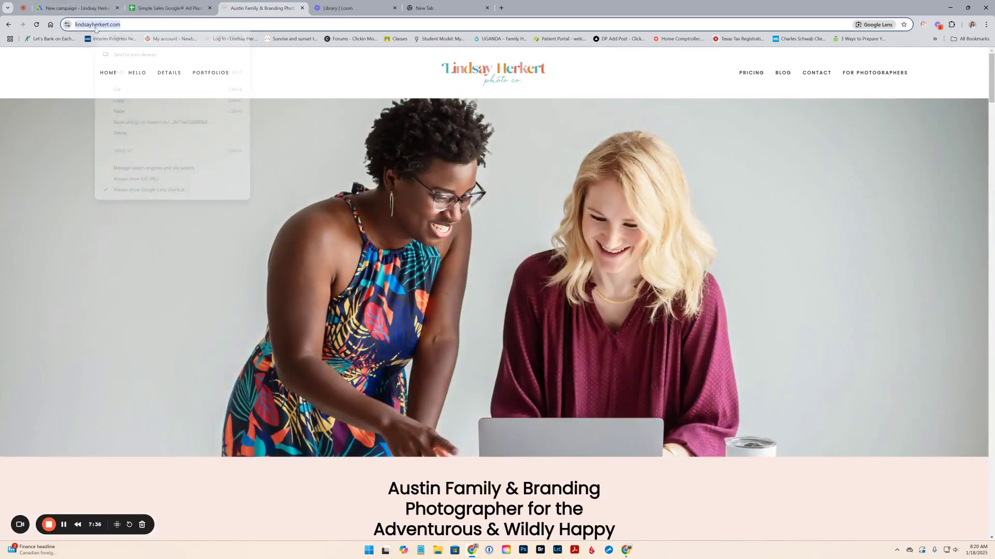
left_click(119, 100)
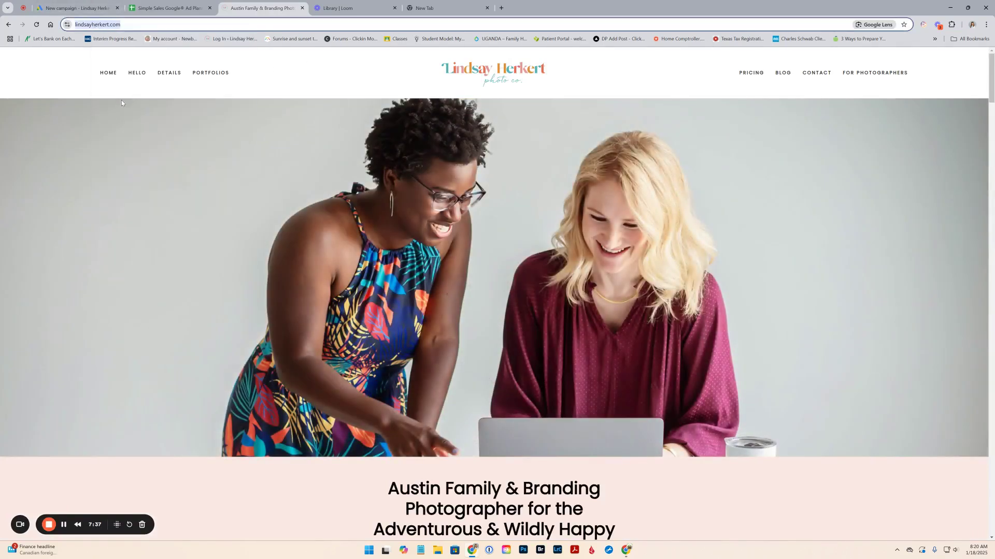
left_click(78, 8)
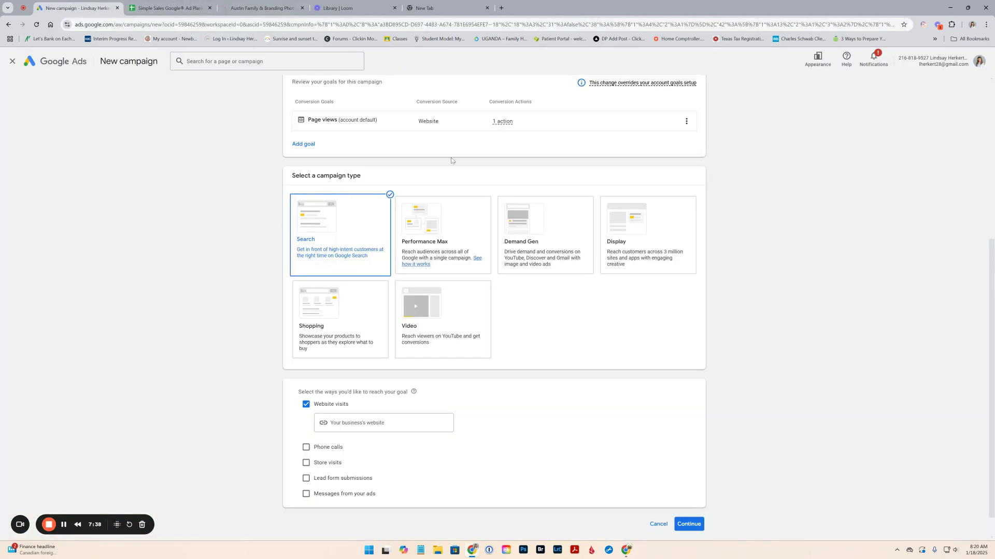
left_click(347, 423)
key("ctrl+v")
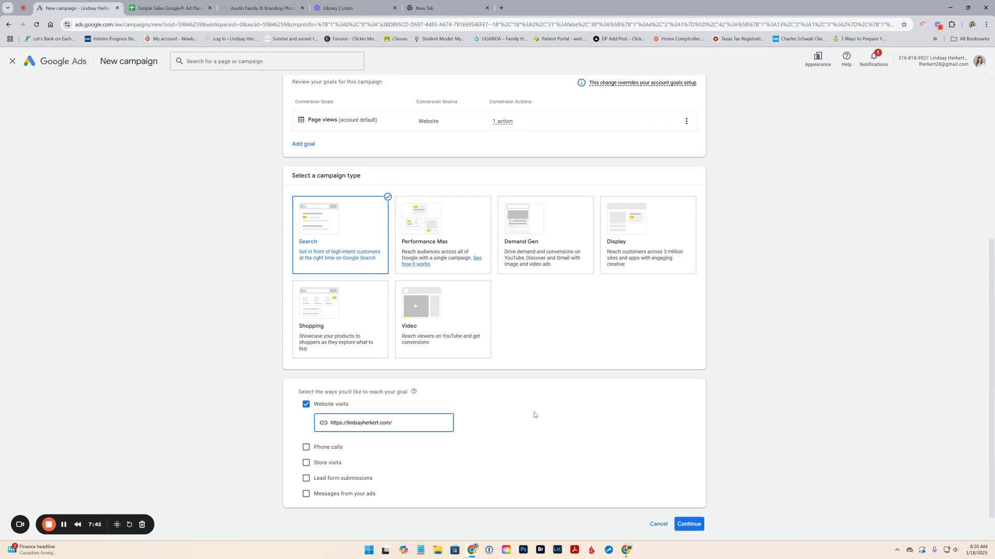
left_click(688, 524)
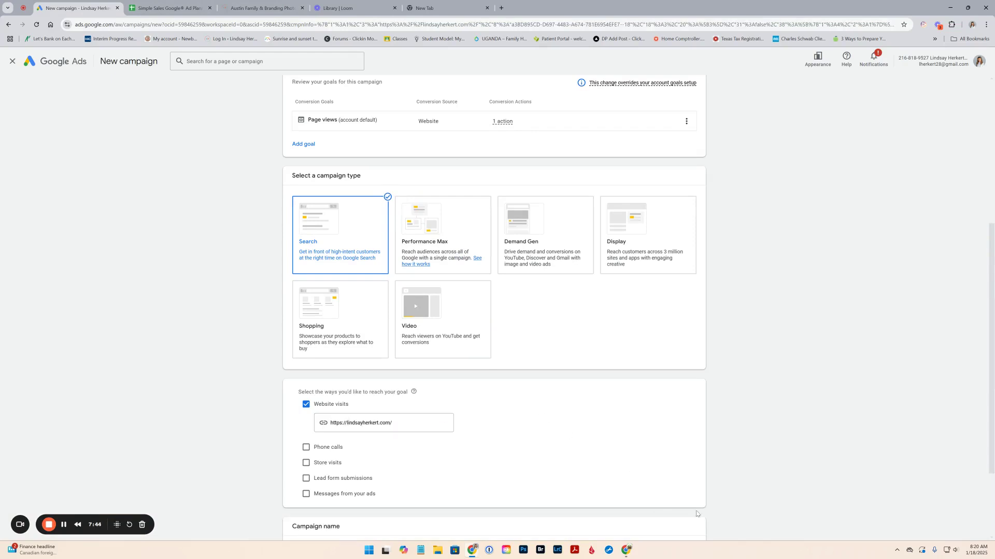
Name the campaign 'Simple Sales' and proceed as a new campaign instead of a draft.
scroll(734, 433, "down", 1)
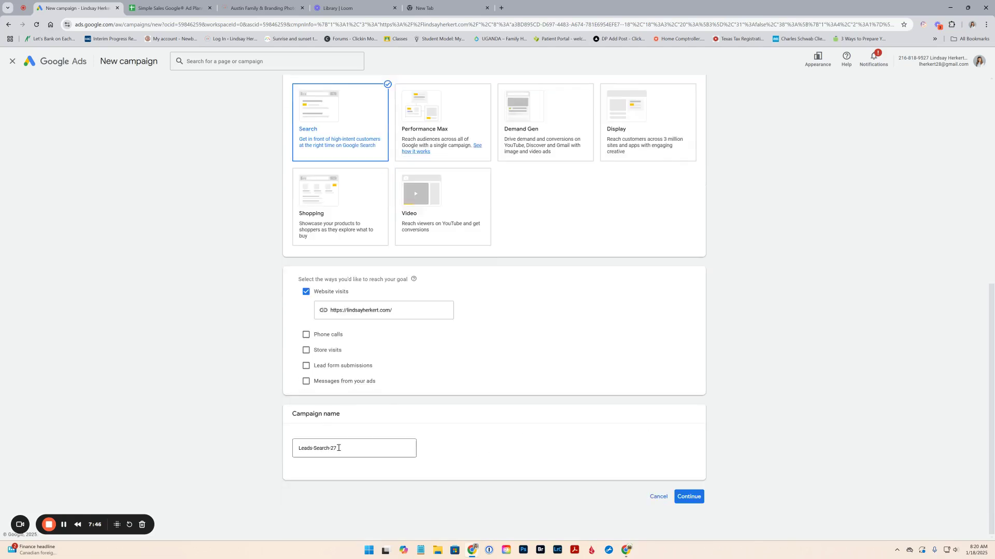
left_click_drag(341, 449, 287, 449)
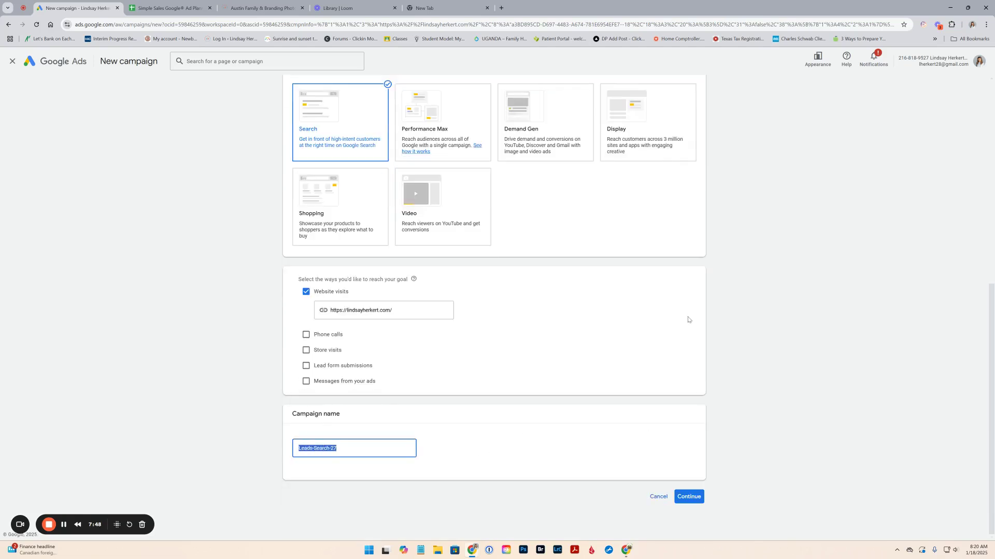
type("Simple Sales")
left_click(687, 502)
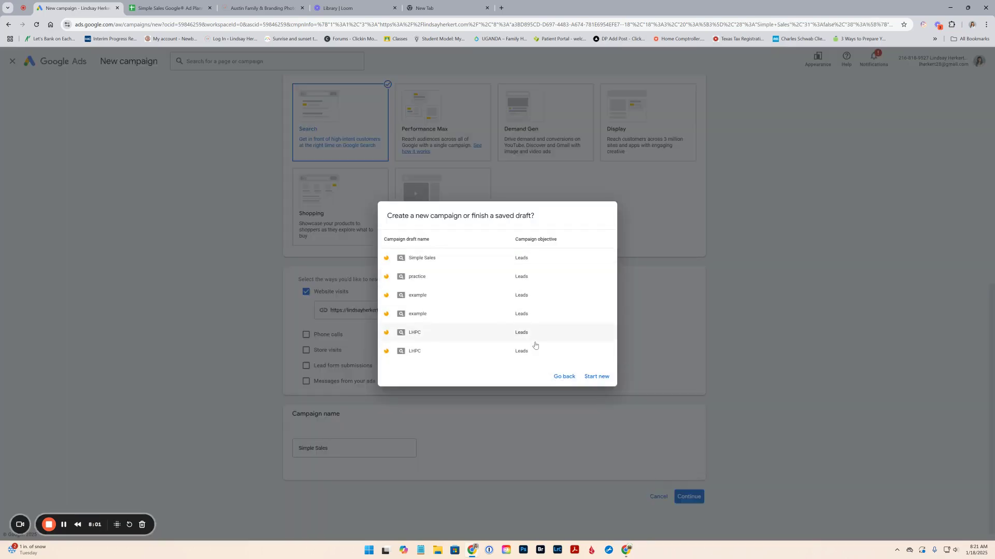
left_click(568, 378)
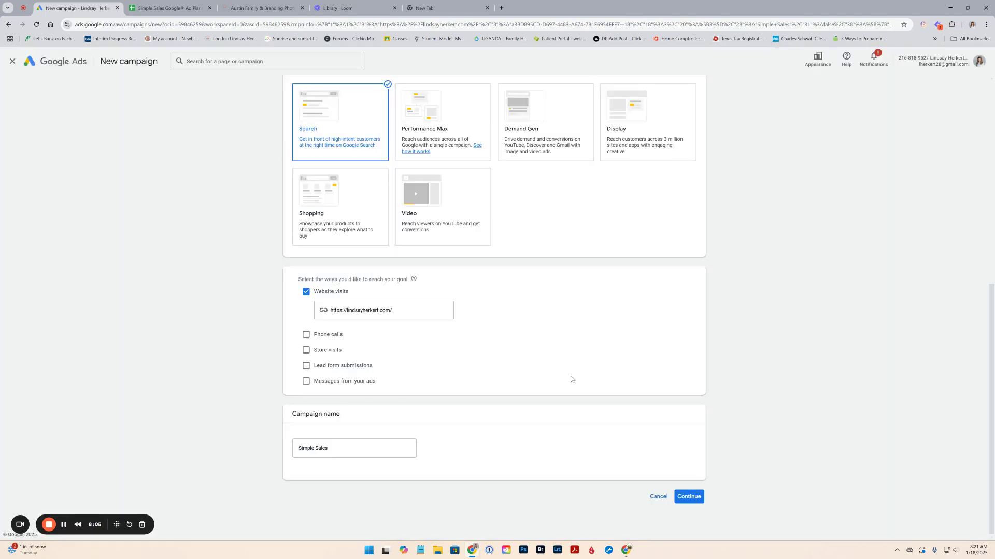
left_click(689, 497)
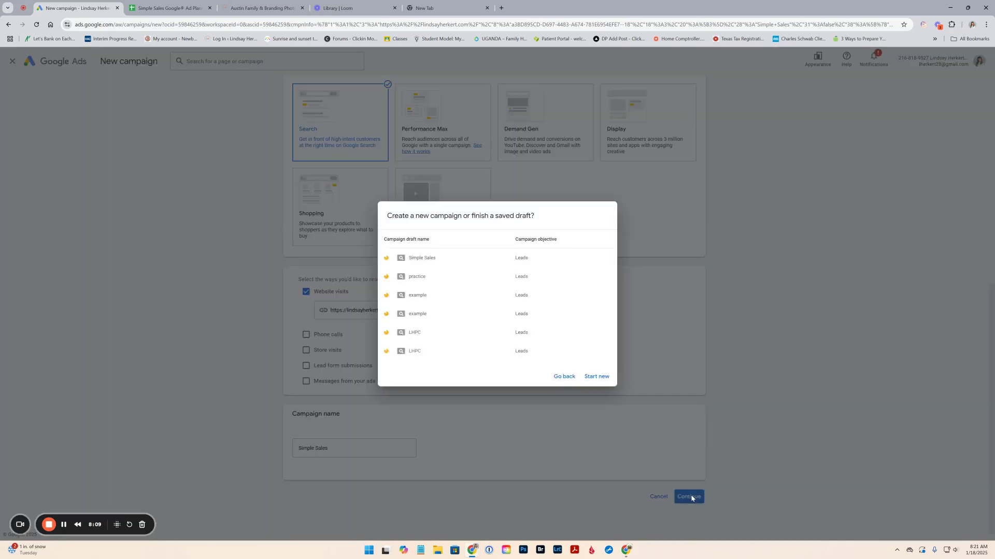
left_click(595, 377)
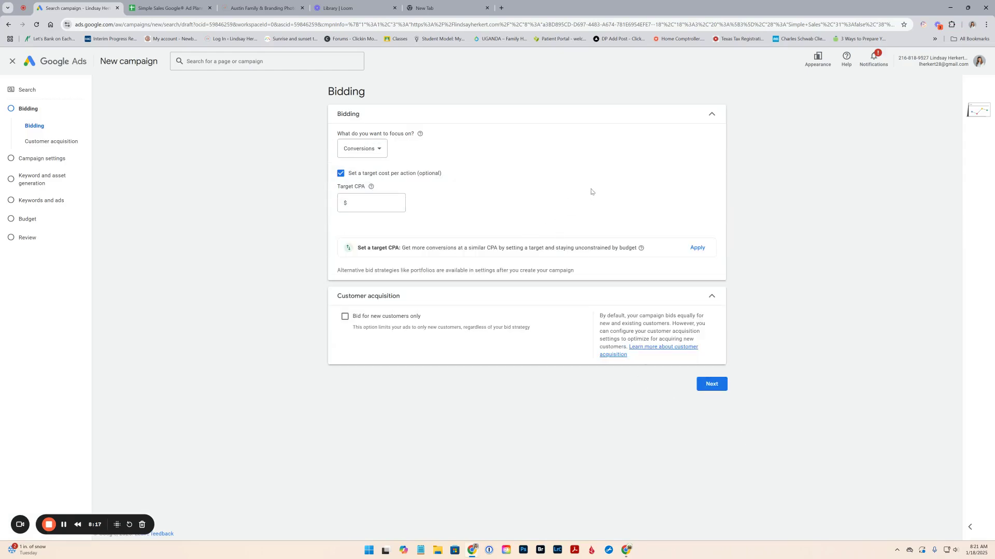
Switch the bidding focus to Clicks with a $2.00 maximum cost-per-click limit.
left_click(371, 151)
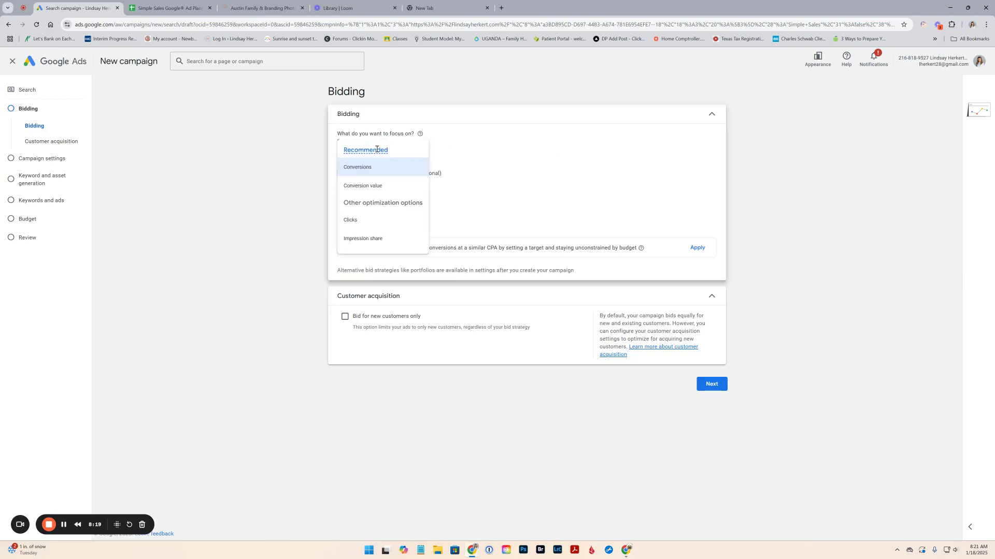
left_click(365, 221)
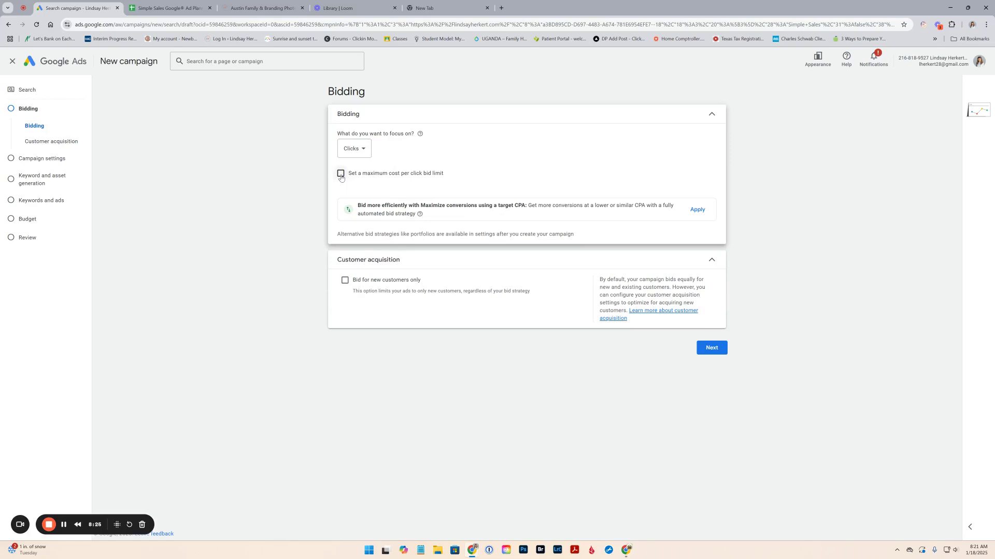
left_click(340, 174)
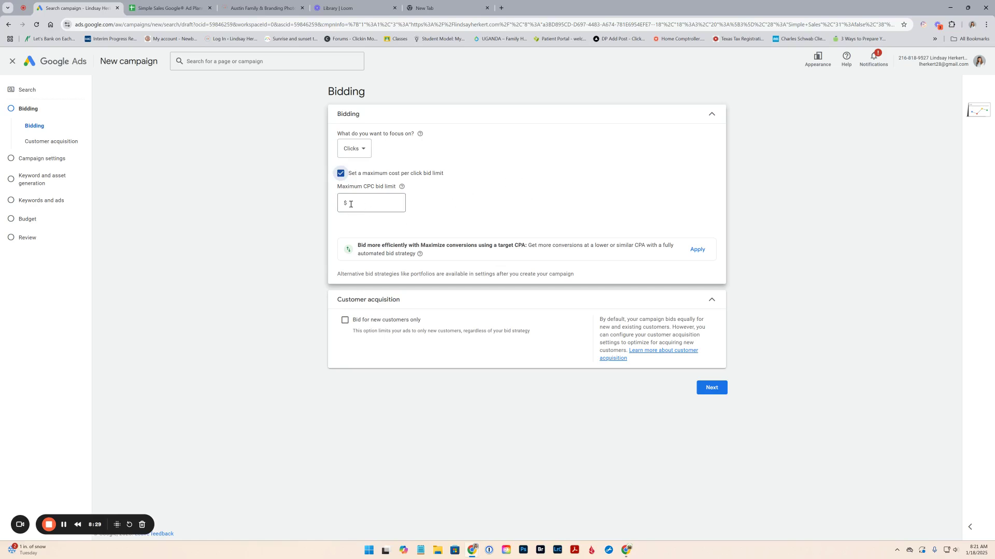
left_click(371, 205)
type("2.00")
Exclude the Search Partners and Display networks and choose to enter another location.
left_click(719, 394)
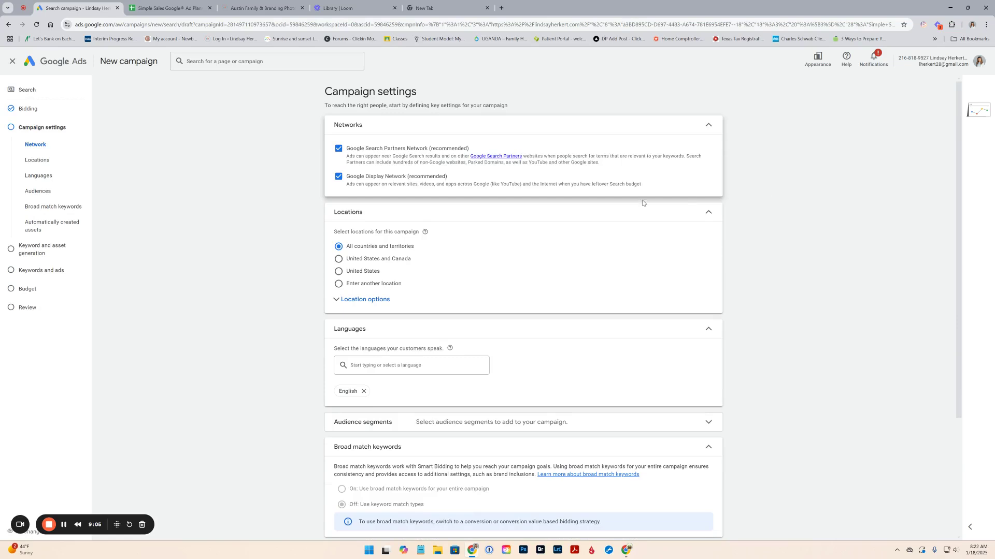
left_click(338, 149)
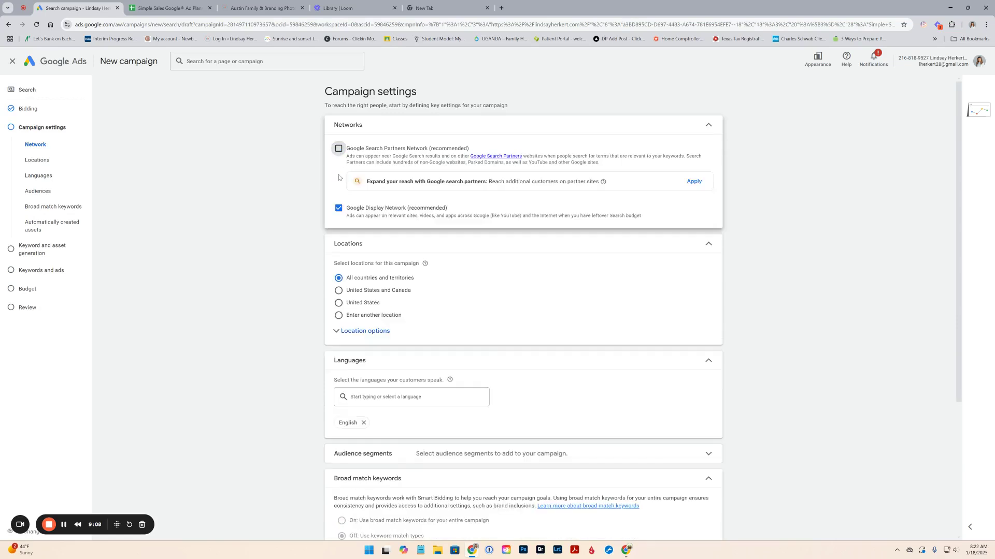
left_click(339, 208)
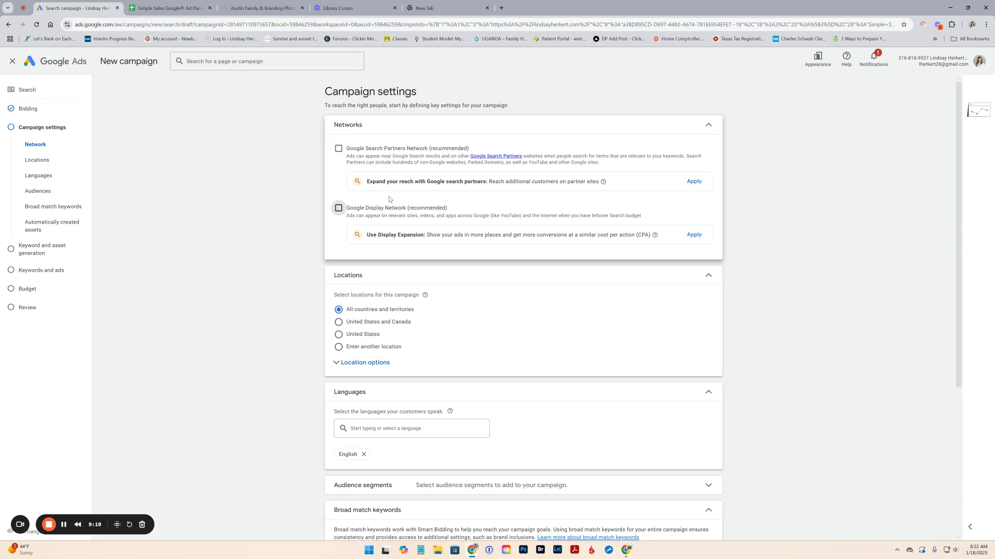
scroll(553, 336, "down", 3)
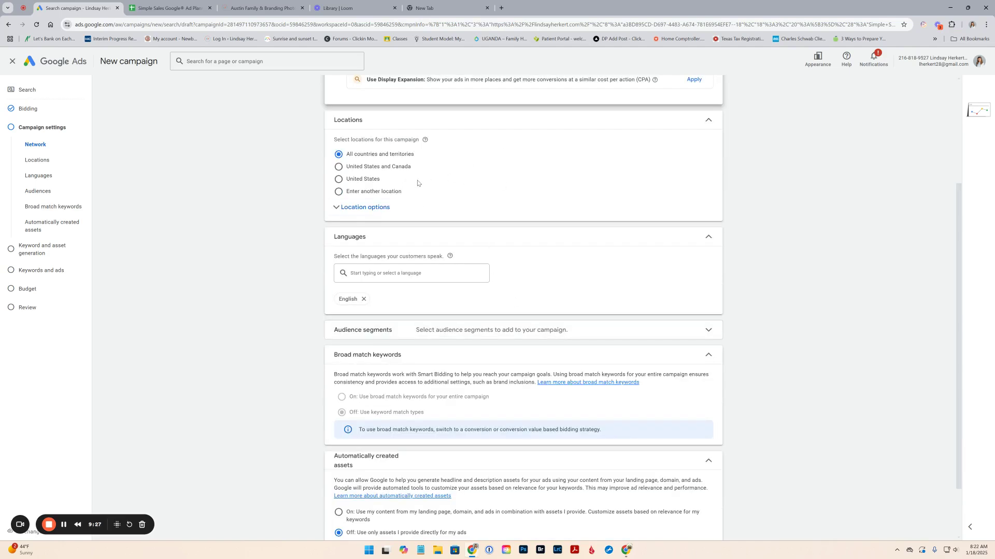
left_click(339, 193)
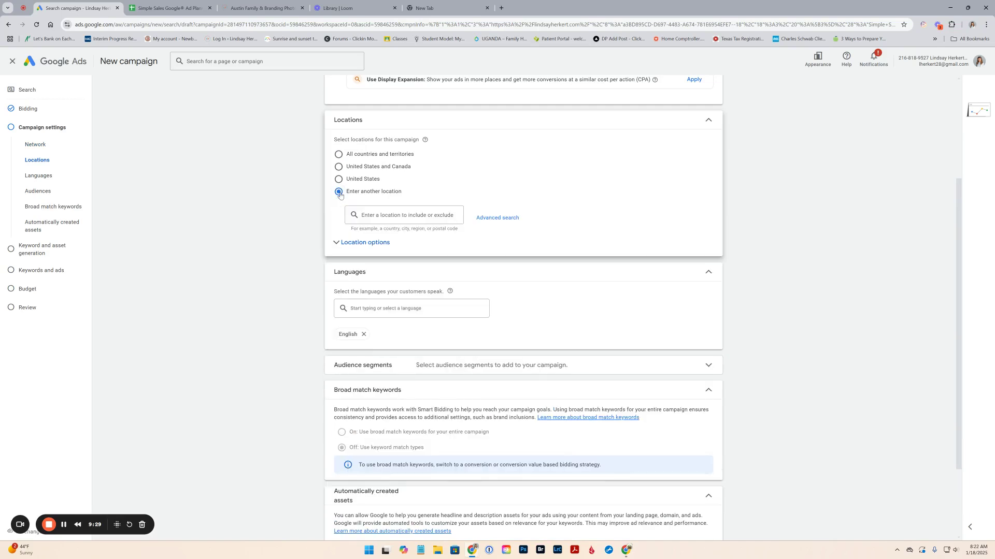
Target a 20 mi radius around 1000 Congress Avenue, Austin, TX and save it.
left_click(510, 223)
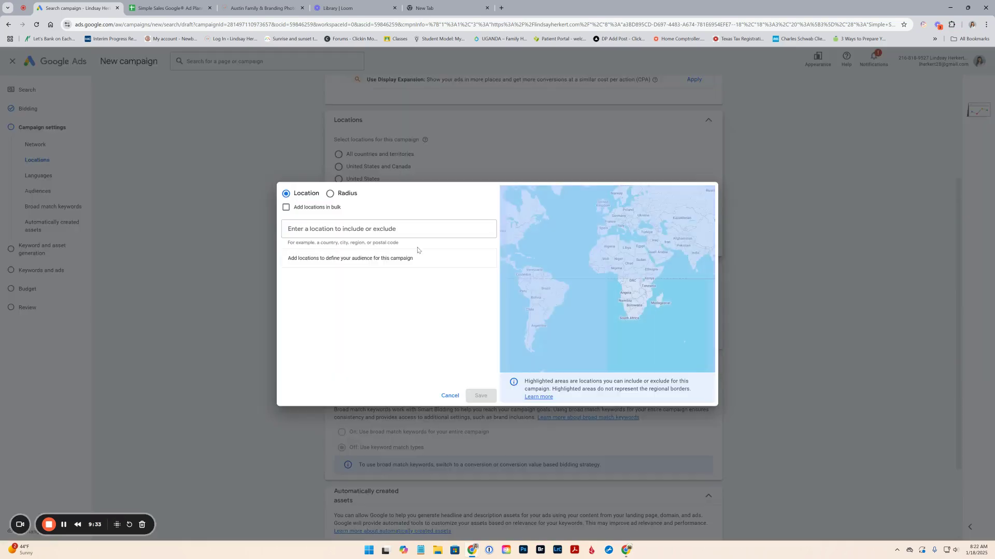
left_click(329, 194)
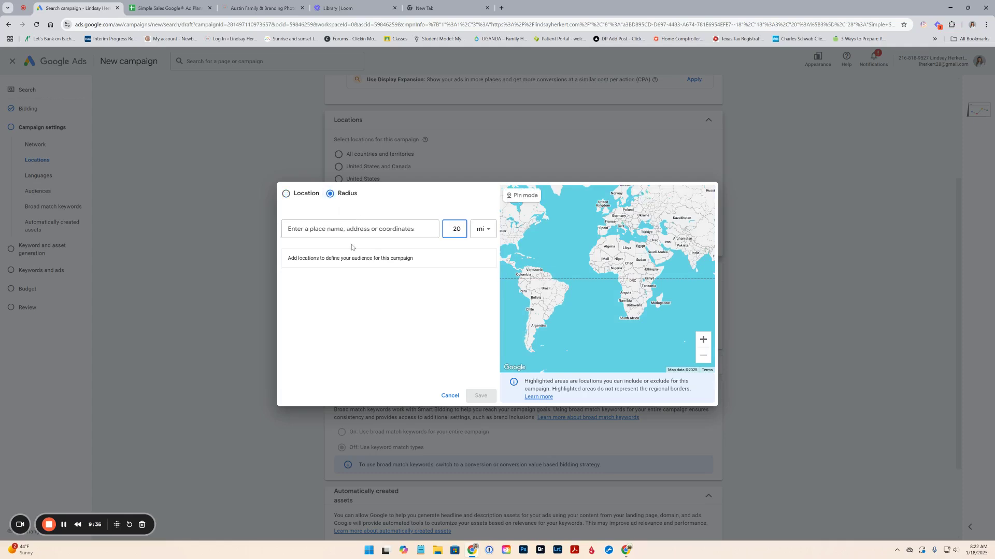
left_click(334, 230)
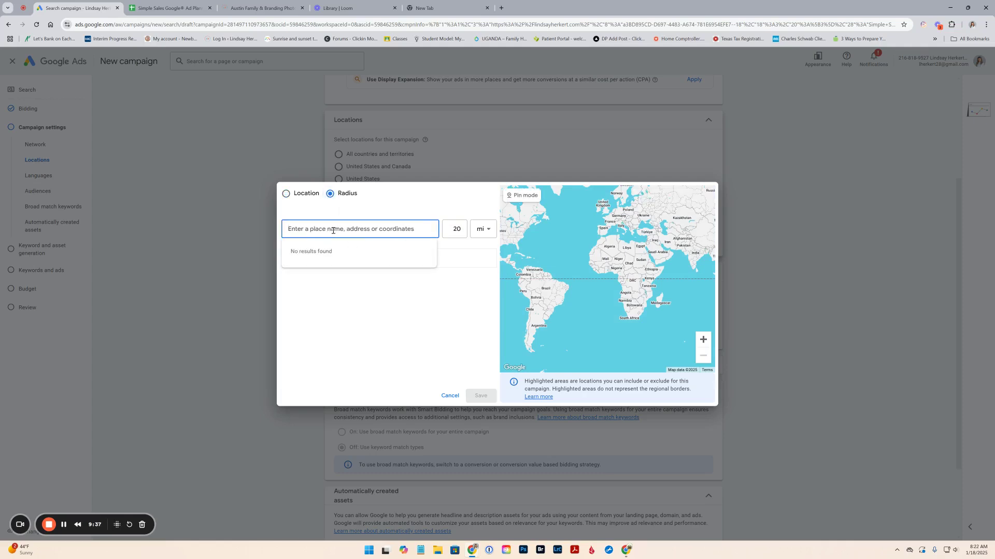
type("1000")
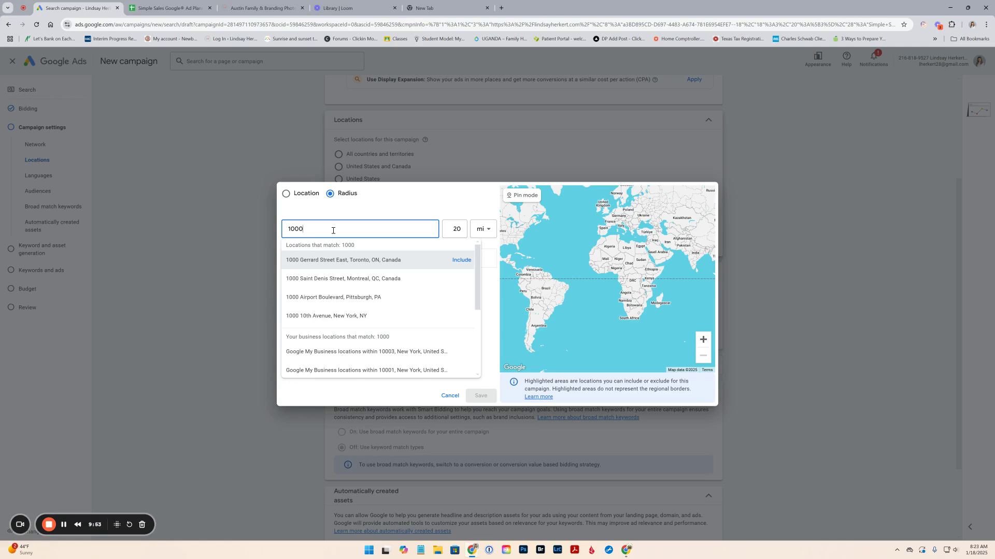
type("So")
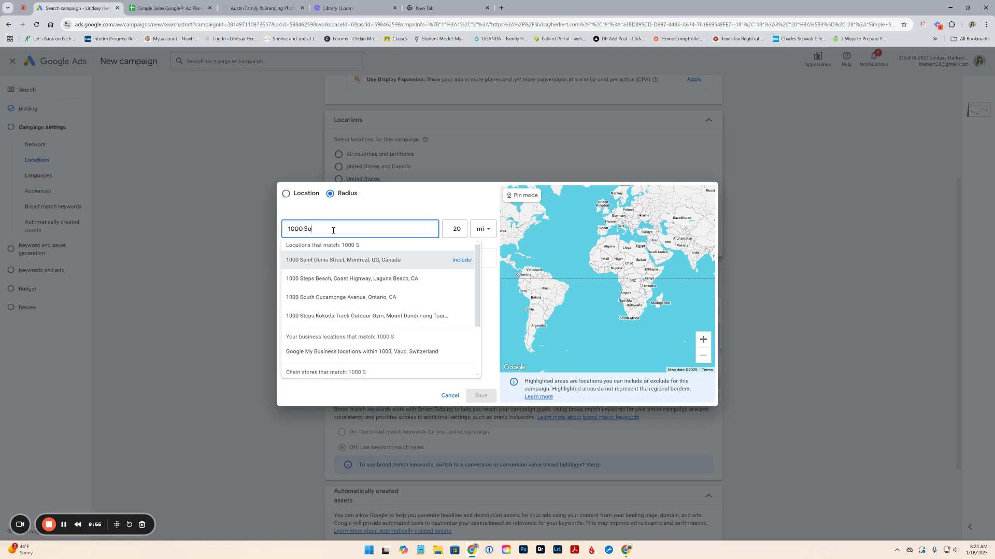
type("uth Congres")
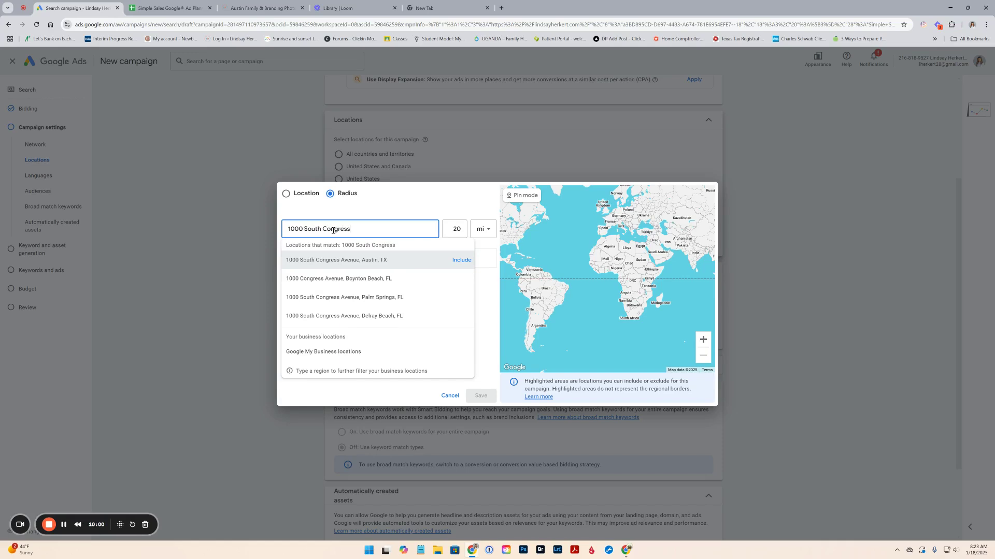
type("s Austin")
left_click(382, 261)
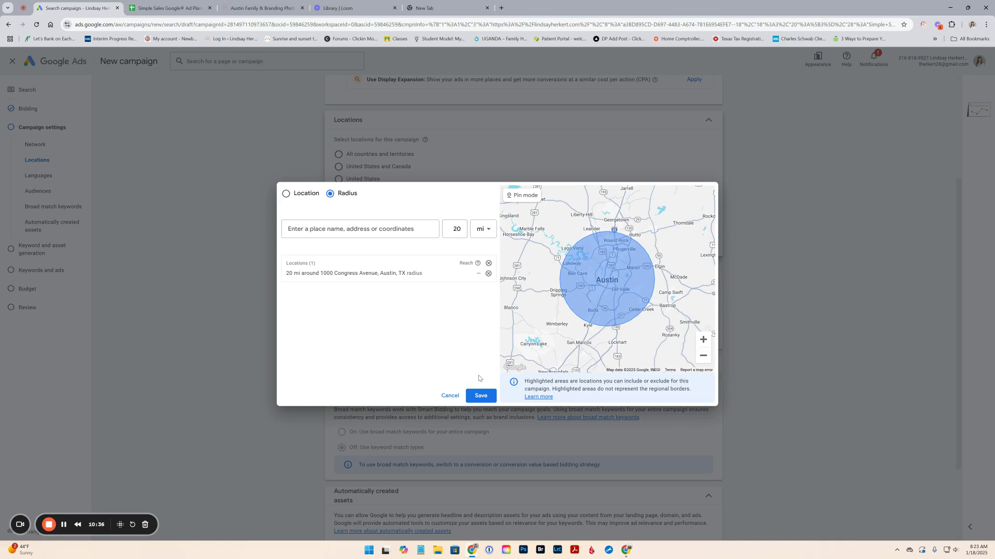
left_click(481, 396)
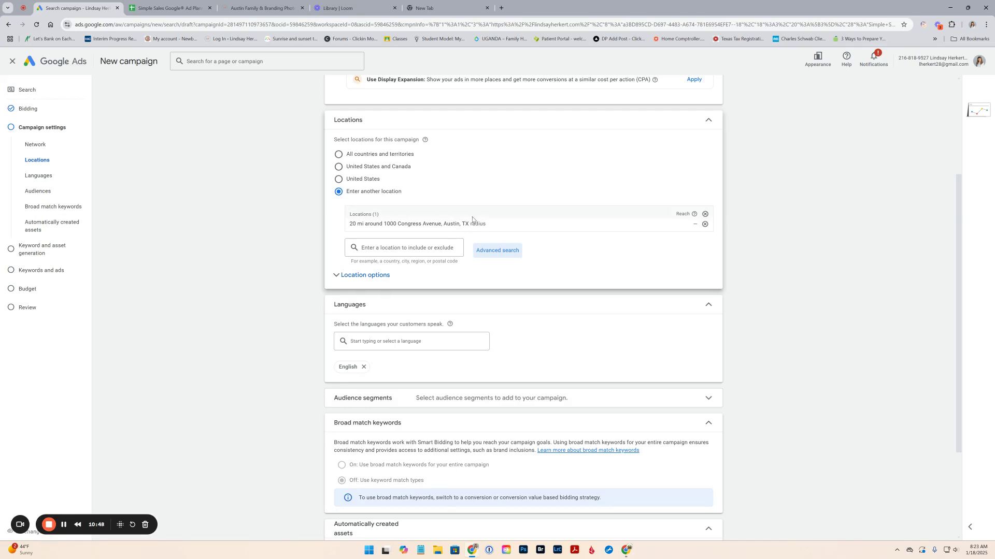
Collapse the Audience segments, Broad match keywords and Automatically created assets panels.
scroll(358, 332, "down", 1)
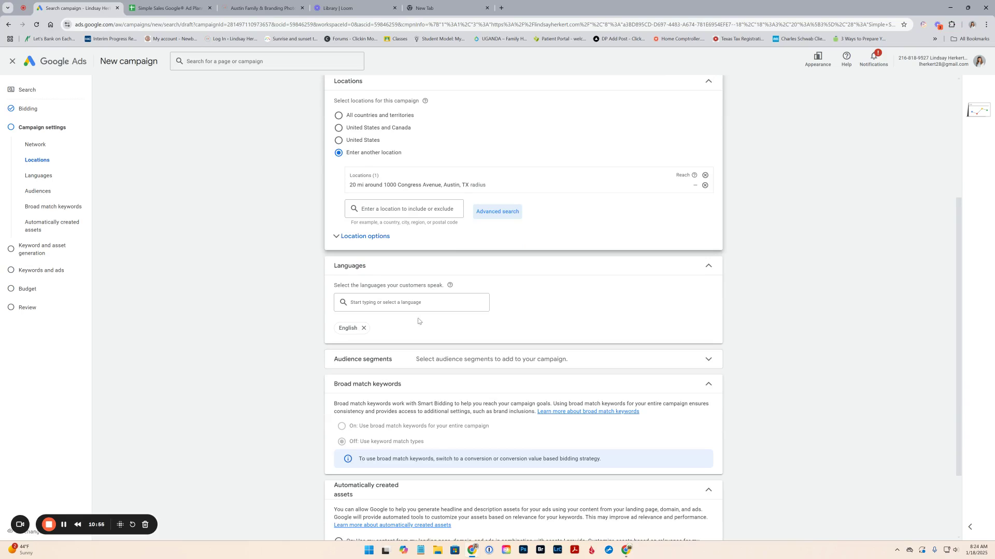
left_click(708, 359)
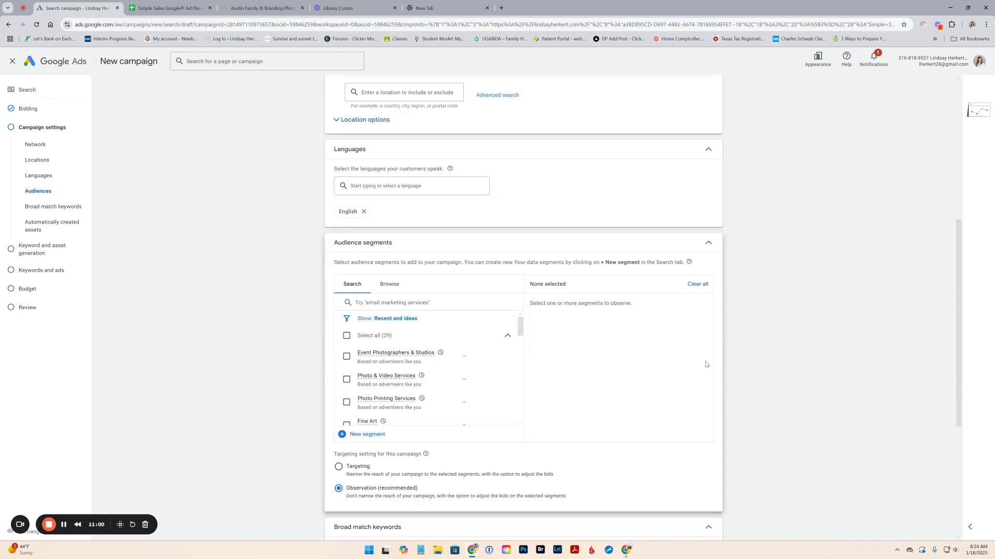
left_click(707, 243)
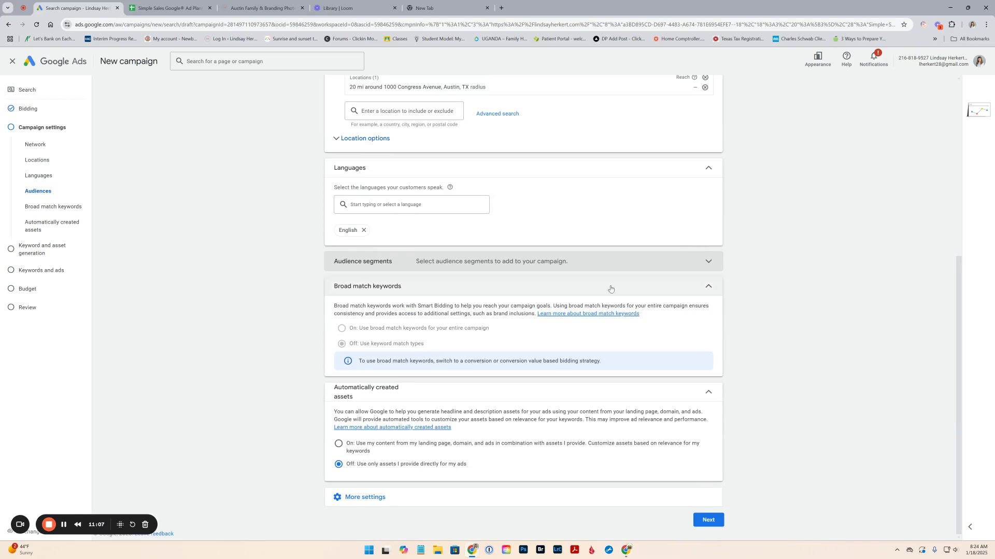
left_click(708, 287)
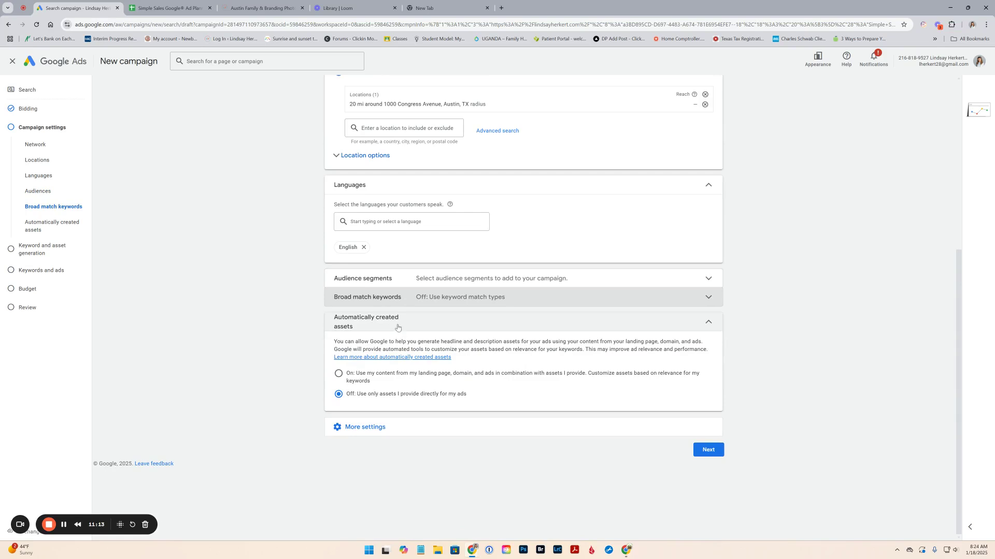
left_click(345, 402)
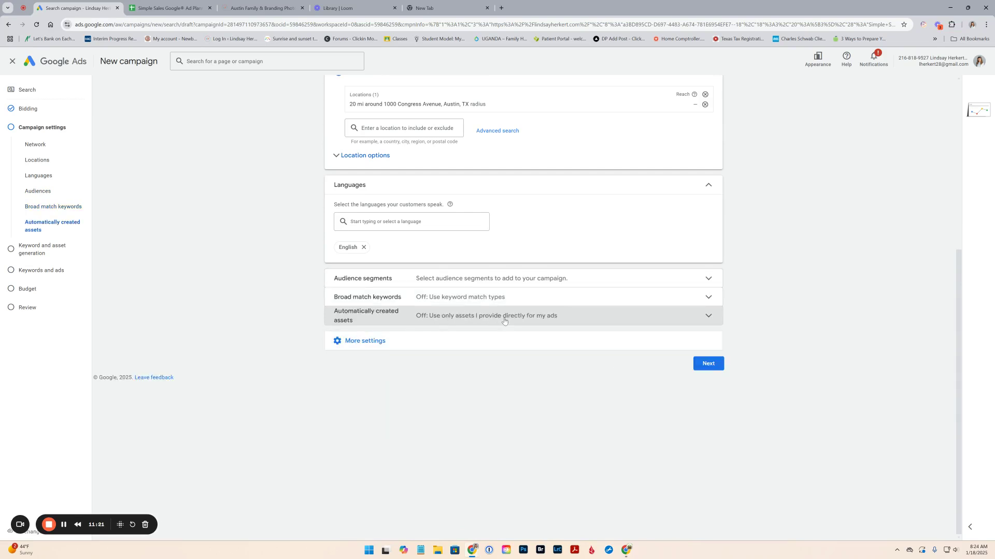
scroll(507, 312, "up", 1)
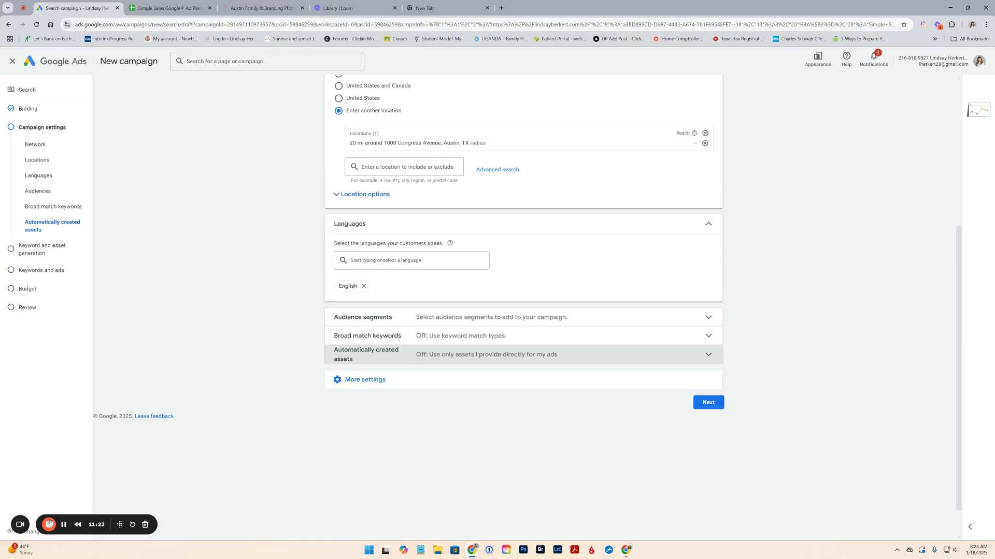
scroll(478, 411, "up", 5)
scroll(478, 412, "down", 1)
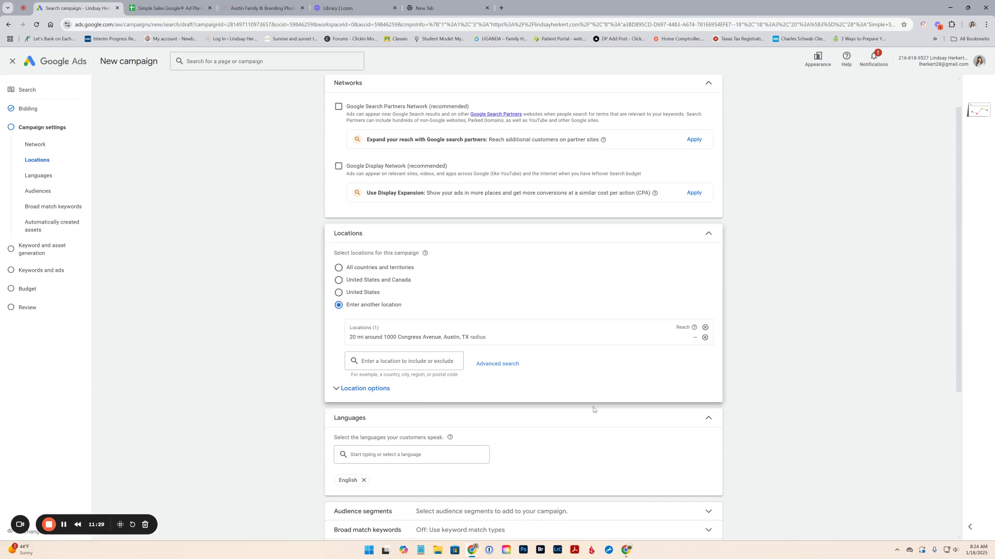
scroll(569, 441, "down", 2)
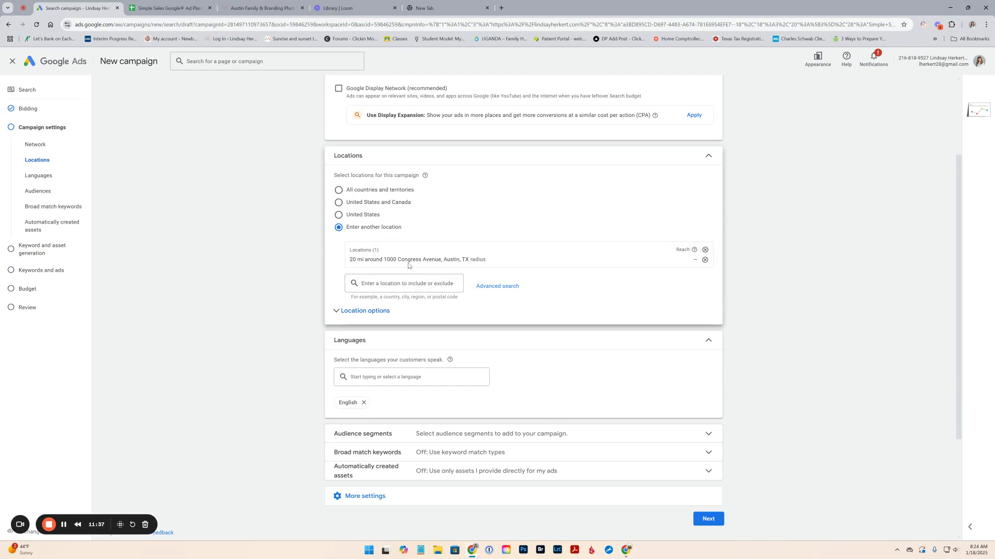
Set location options to Presence: people in or regularly in the included locations.
left_click(365, 311)
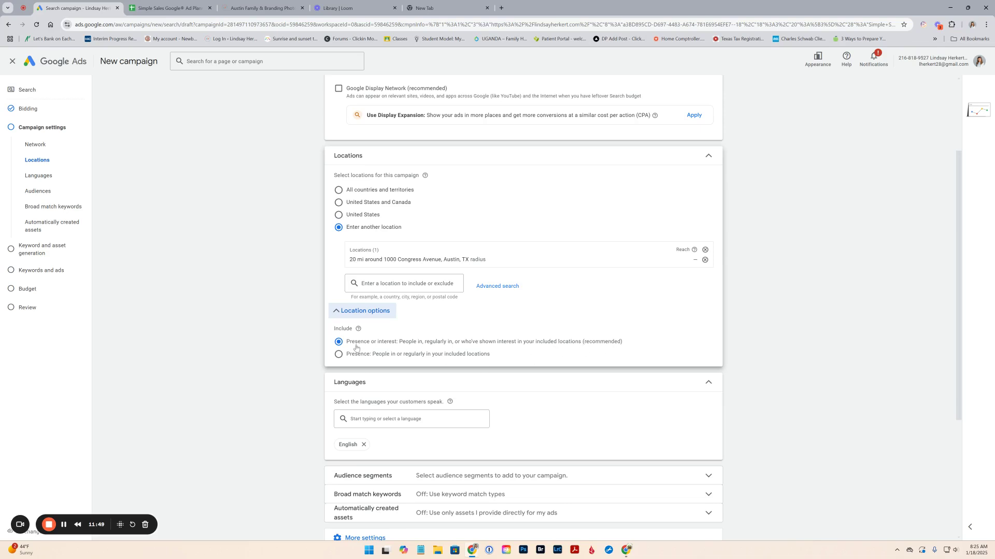
left_click(338, 356)
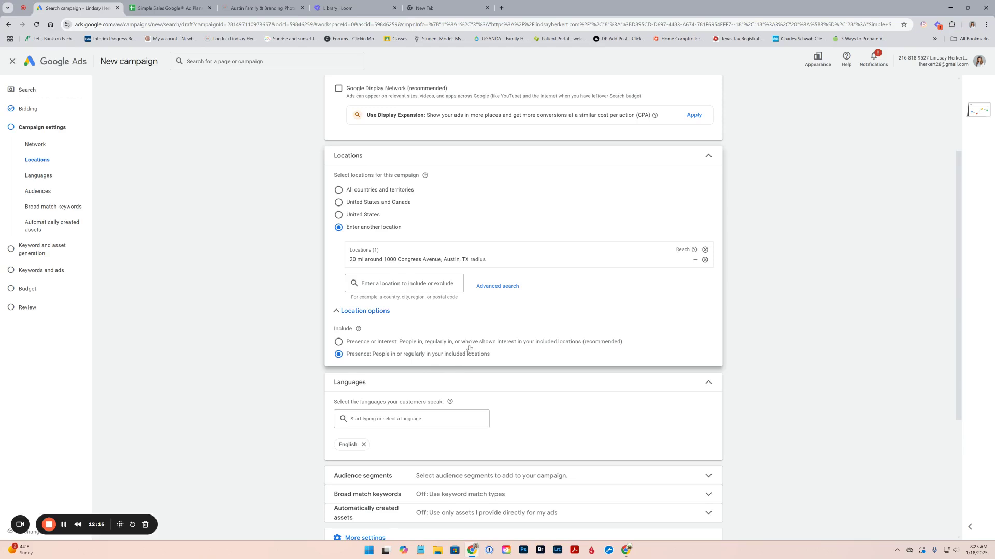
scroll(496, 328, "down", 1)
scroll(499, 326, "down", 3)
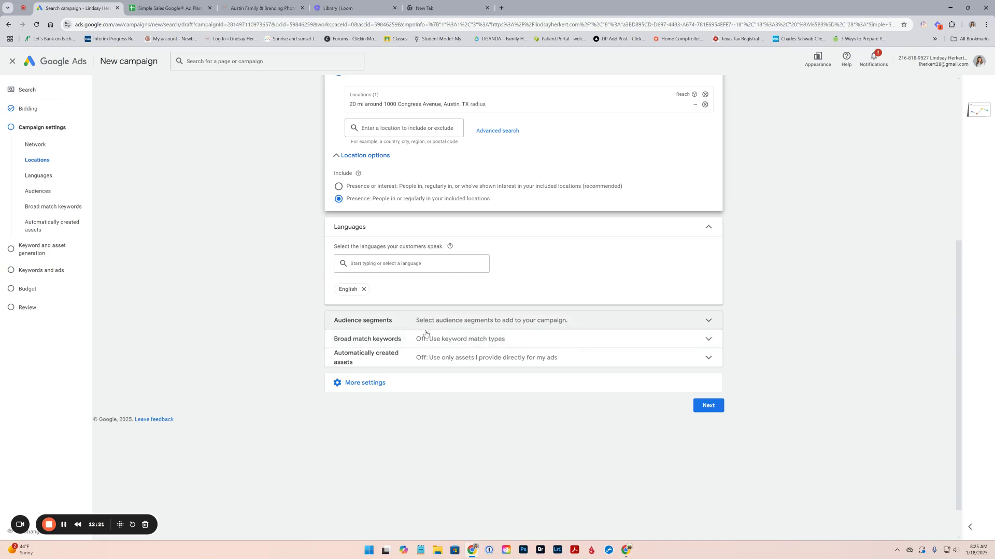
Under More settings, set Ad rotation to 'Do not optimize: Rotate ads indefinitely'.
left_click(383, 386)
scroll(420, 360, "down", 1)
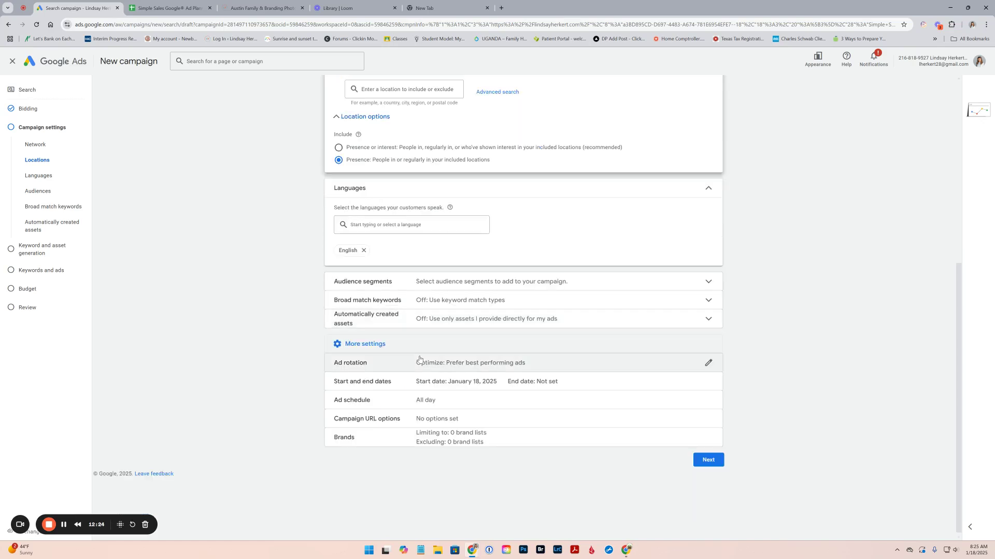
left_click(479, 366)
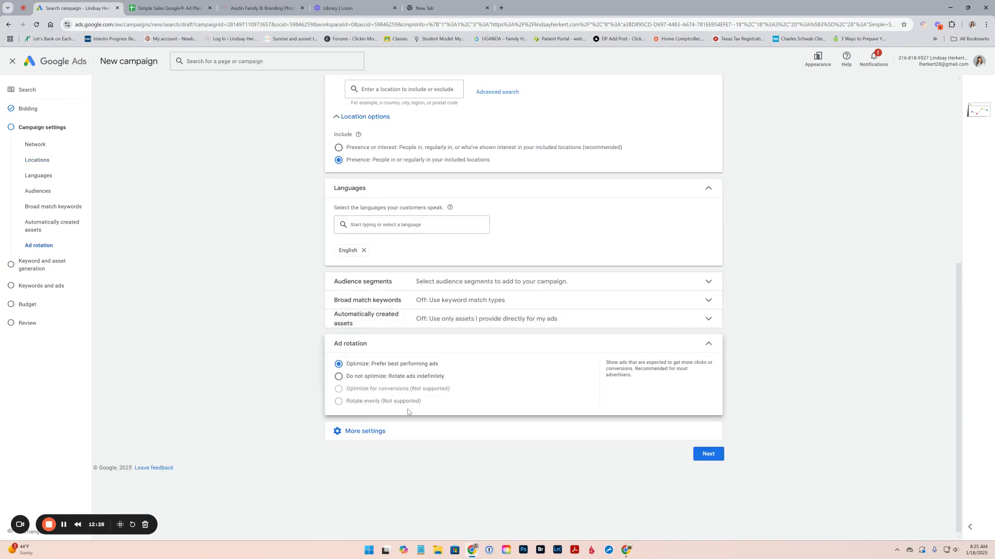
left_click(339, 376)
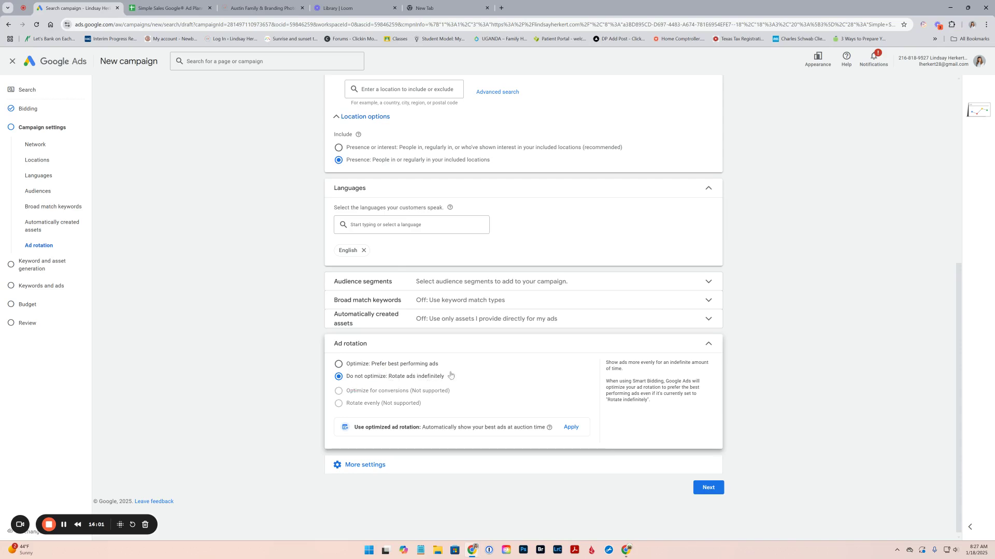
left_click(708, 346)
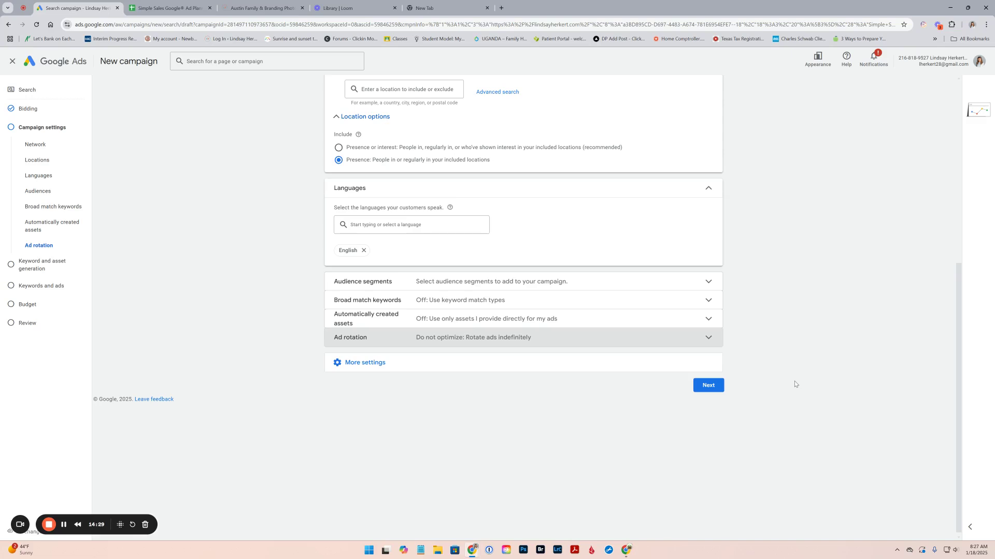
left_click(708, 385)
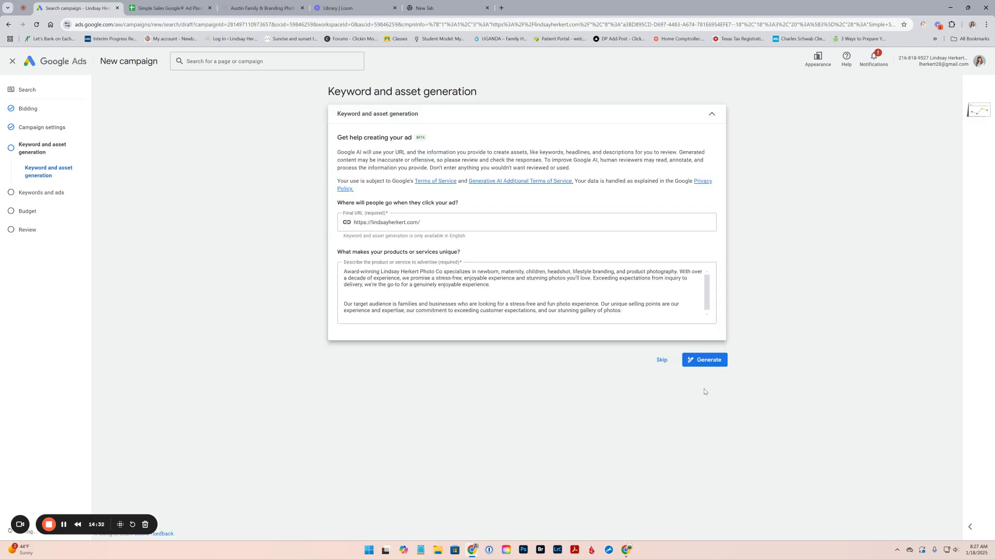
Skip the AI keyword and asset generation step.
left_click(662, 361)
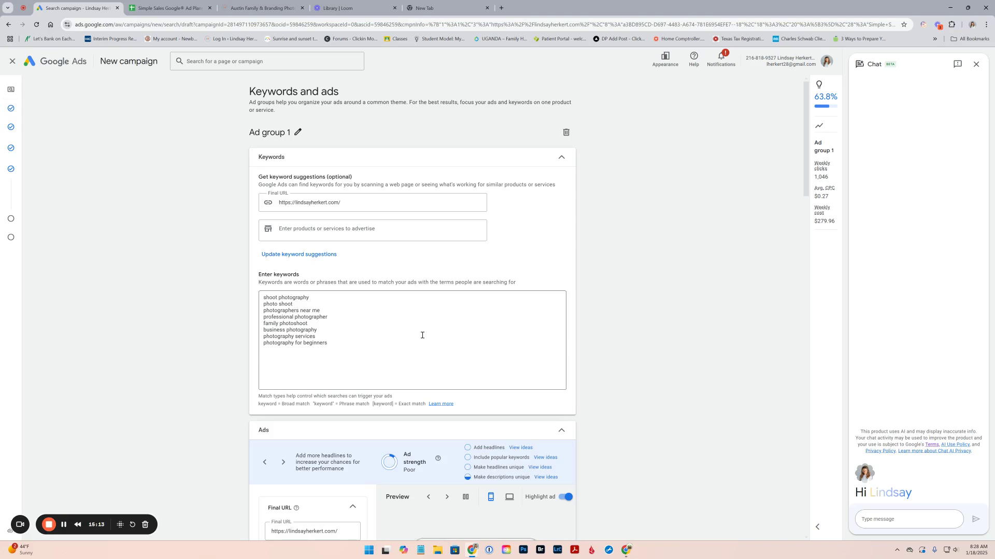
Select the 'Ad group 1' name for editing.
left_click(300, 138)
left_click_drag(300, 138, 239, 138)
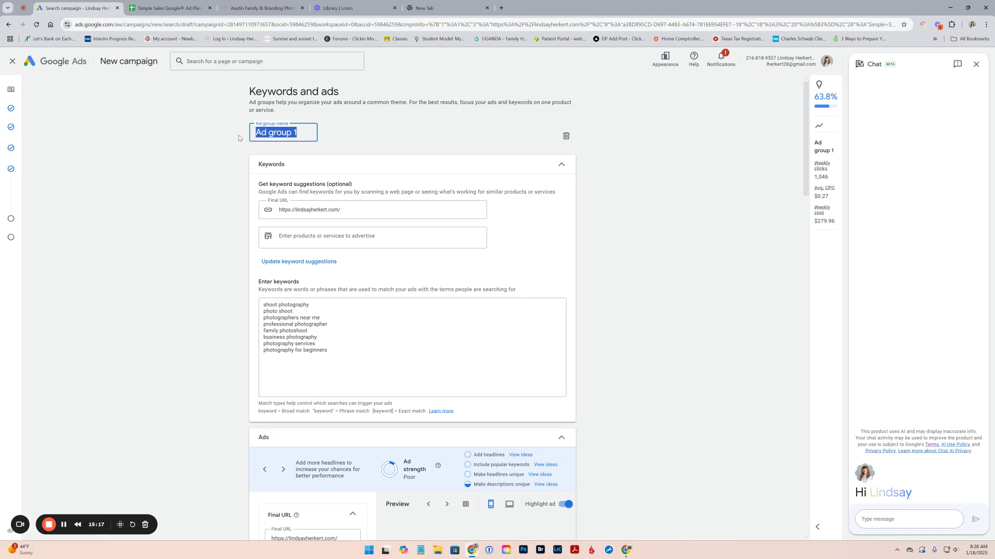
Rename the ad group to 'Family' and commit the new name.
type("Family")
left_click(630, 168)
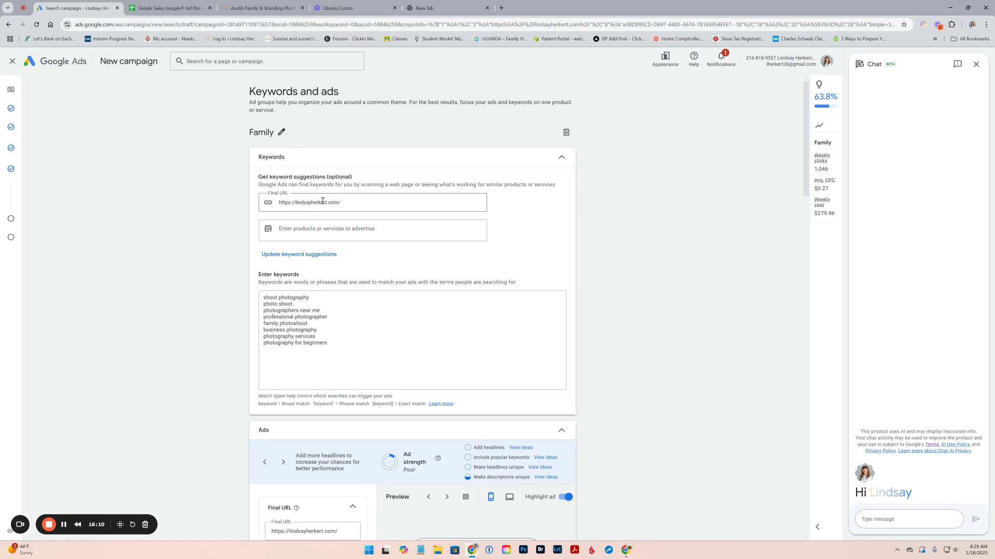
left_click(263, 8)
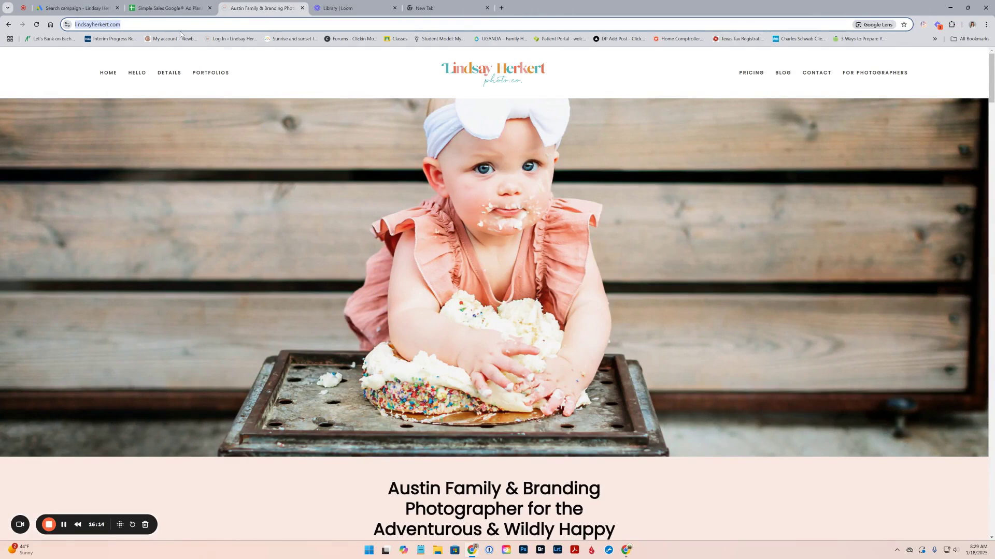
Copy the Austin Family Photographer page's web address, then return to Google Ads.
mouse_move(212, 77)
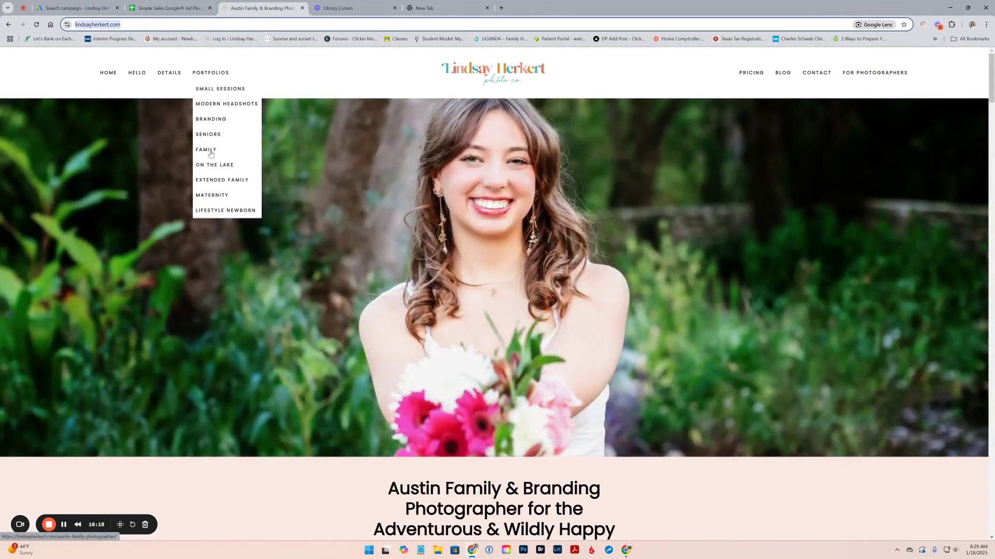
left_click(212, 152)
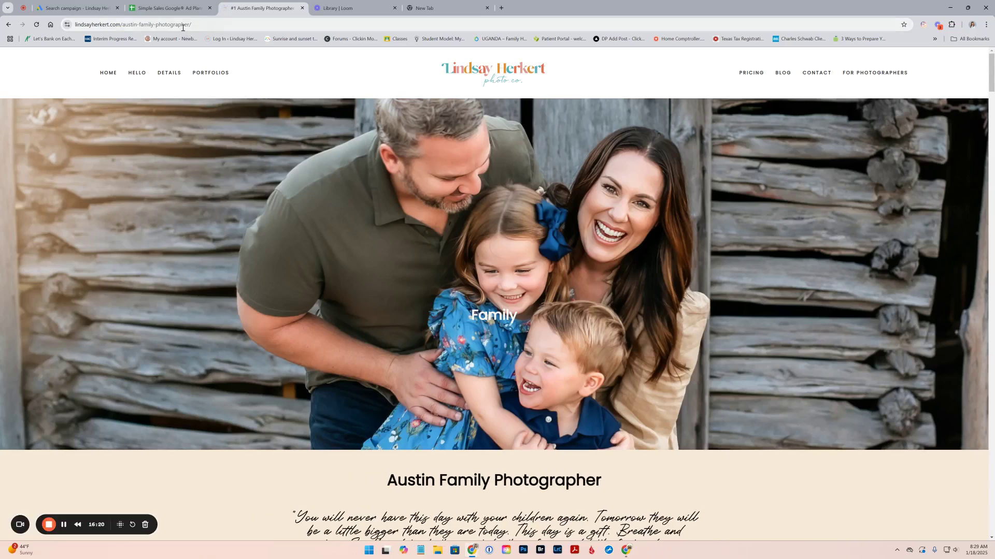
left_click(184, 26)
key("ctrl+c")
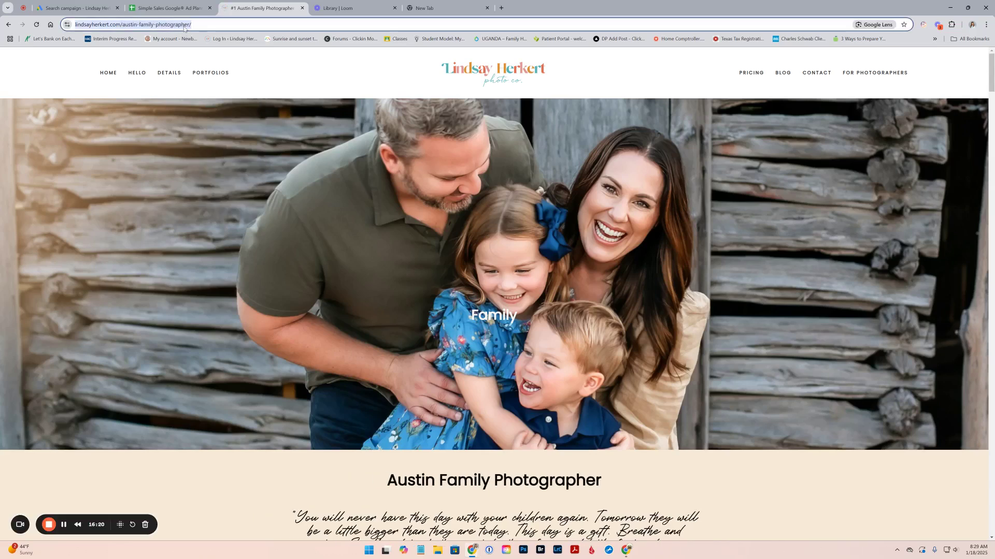
right_click(184, 25)
left_click(209, 102)
left_click(78, 8)
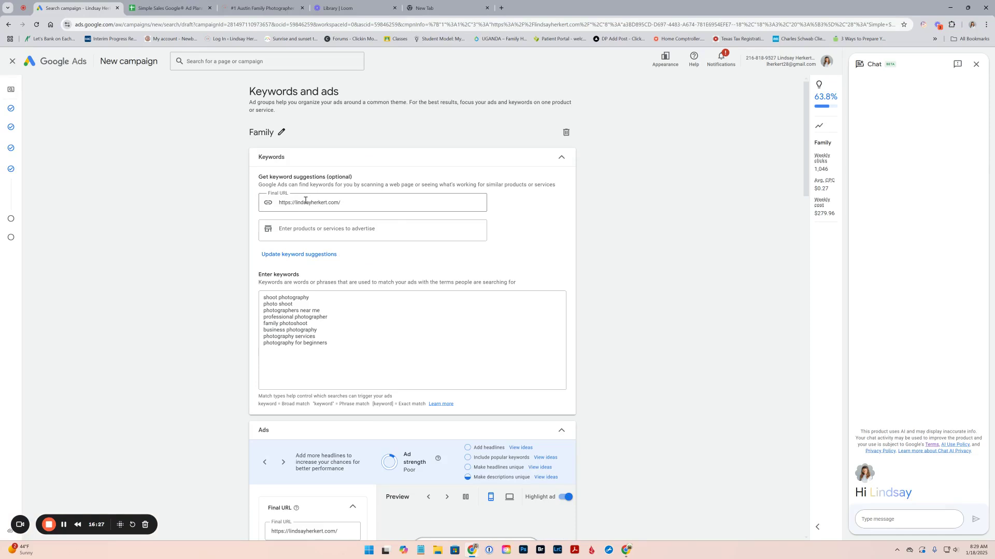
Replace the suggestions Final URL with the pasted austin-family-photographer page address.
left_click(355, 205)
left_click_drag(354, 205, 212, 204)
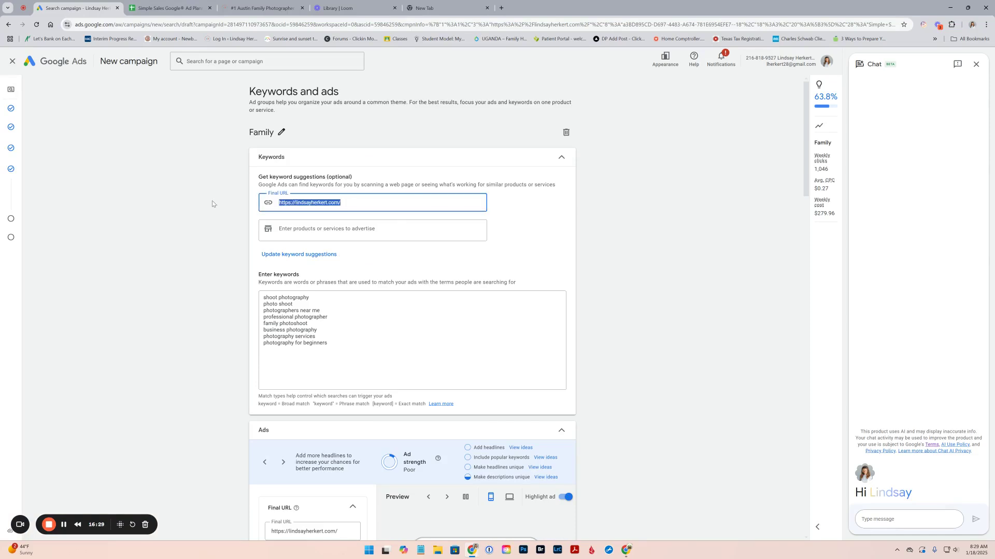
key("ctrl+v")
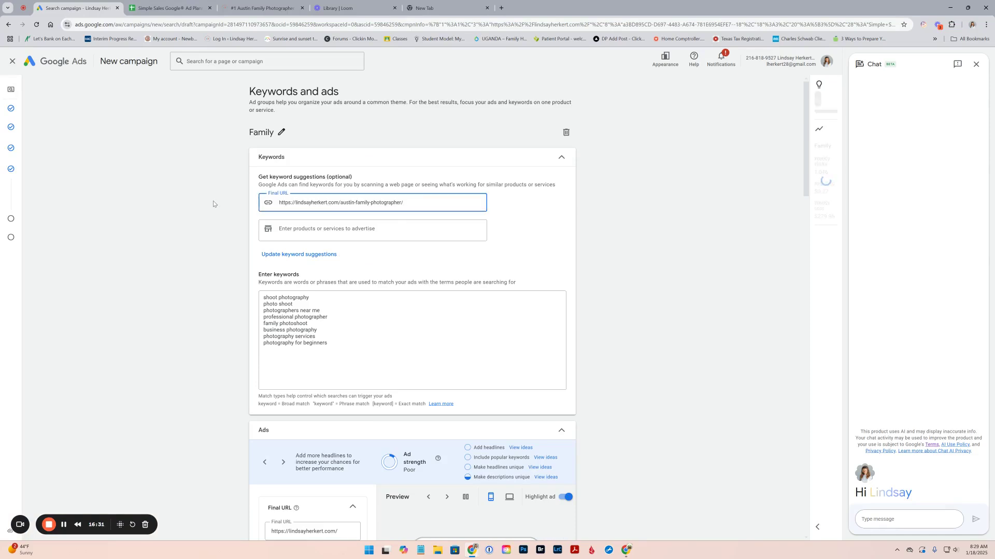
Add Family Photography and Print Packages as the advertised products or services.
left_click(341, 239)
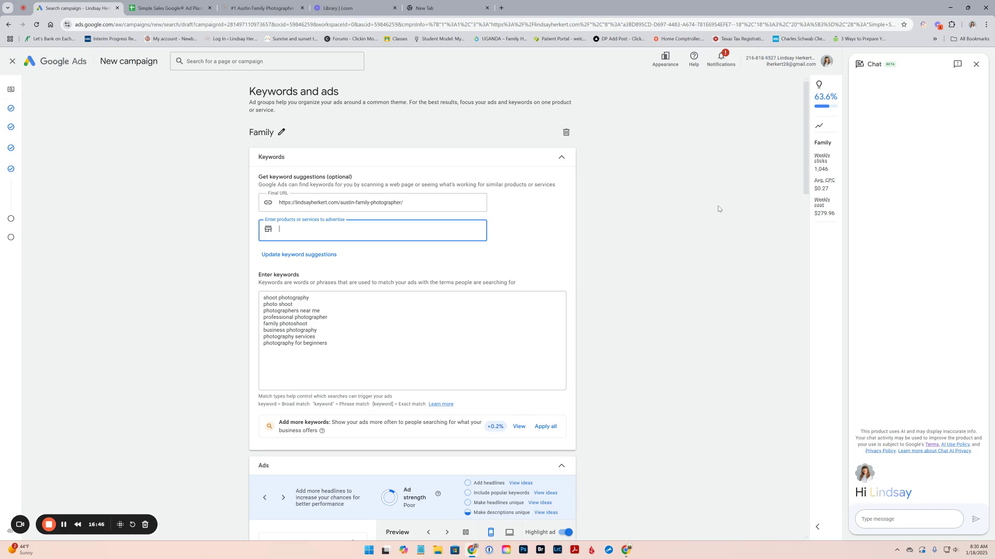
type("Family Photography")
key("Return")
type("Print Packages")
key("Return")
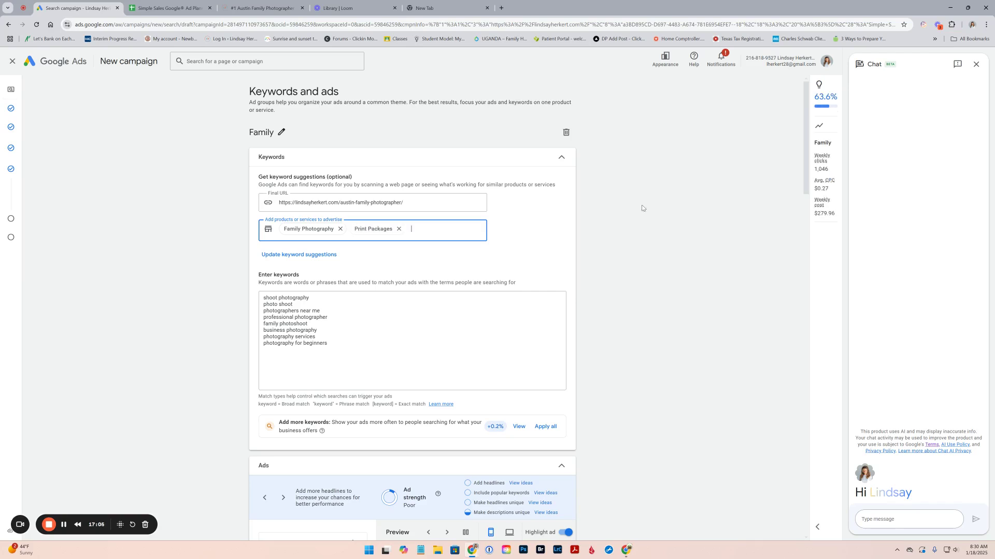
Update keyword suggestions and confirm replacing the current keywords with the new seven.
left_click(319, 256)
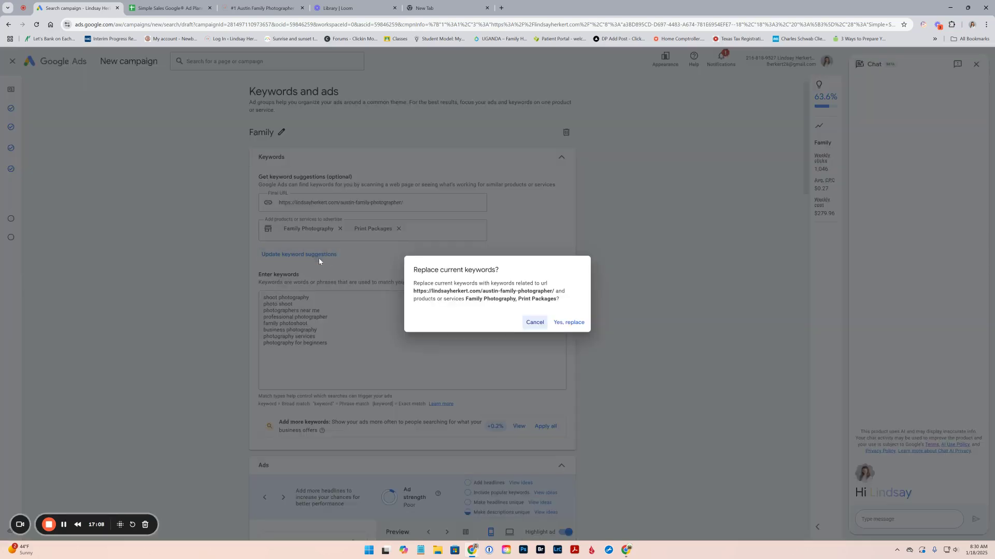
left_click(568, 322)
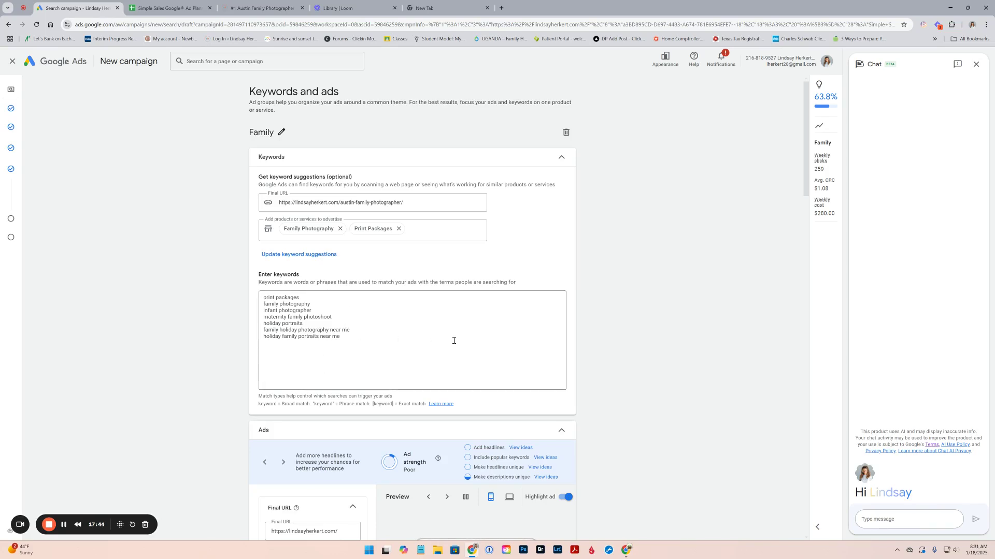
Delete infant photographer, maternity family photoshoot, holiday portraits and both holiday near-me keywords.
scroll(361, 360, "down", 1)
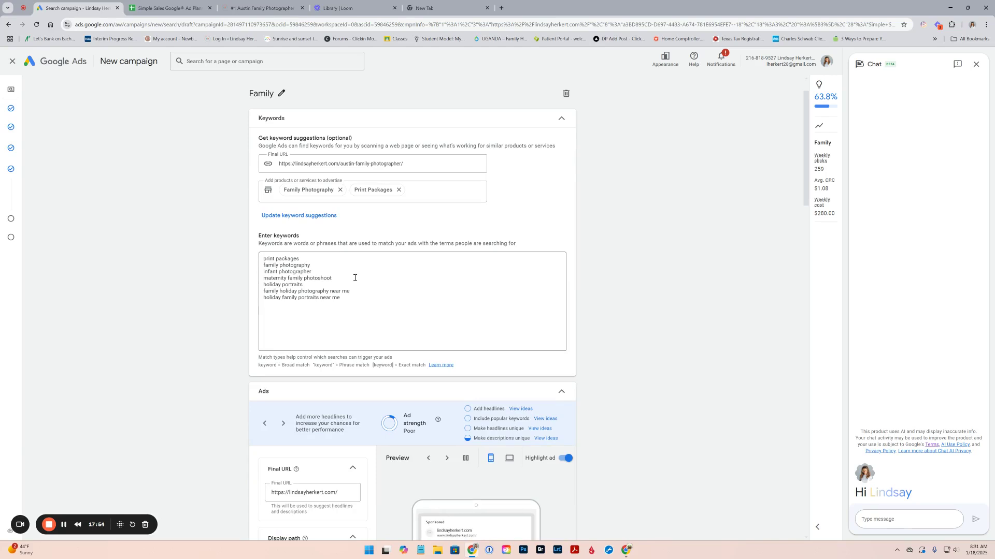
left_click_drag(313, 272, 253, 278)
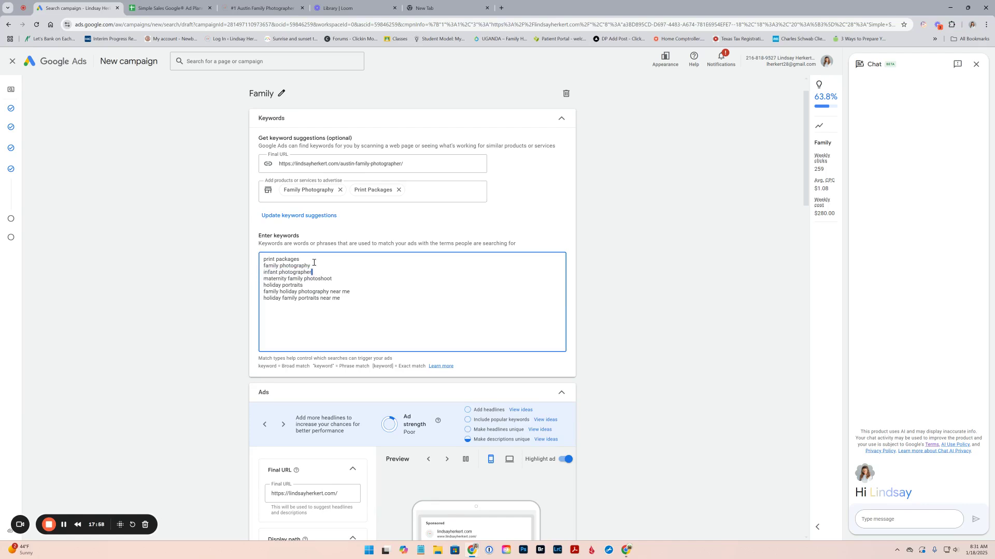
left_click_drag(313, 272, 264, 273)
key("BackSpace")
key("BackSpace")
key("BackSpace")
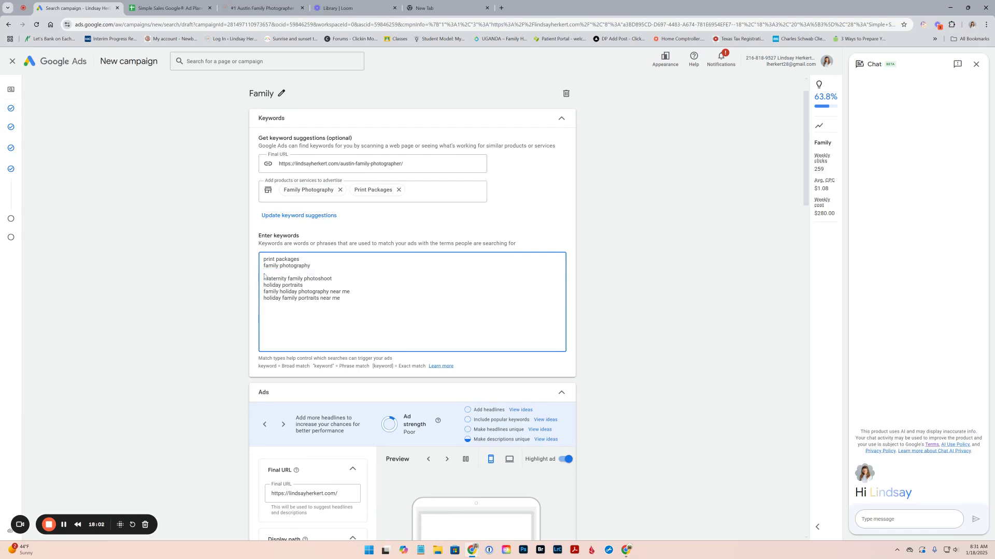
left_click_drag(347, 272, 263, 274)
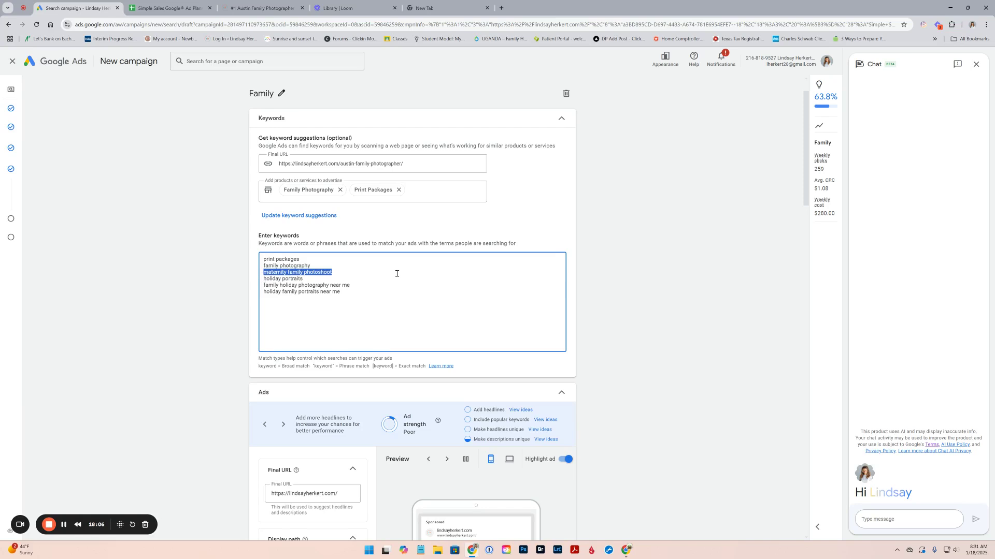
key("BackSpace")
key("BackSpace")
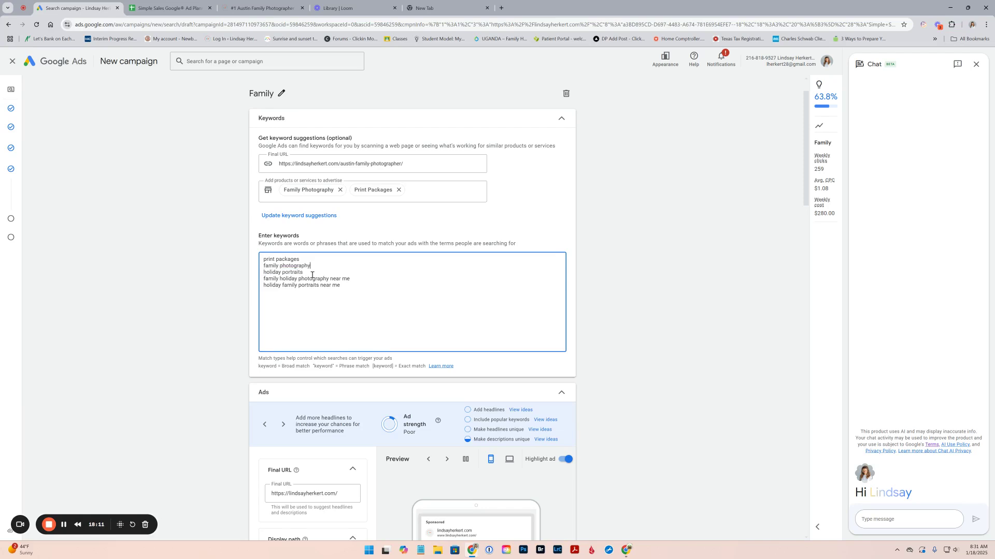
left_click_drag(304, 270, 263, 272)
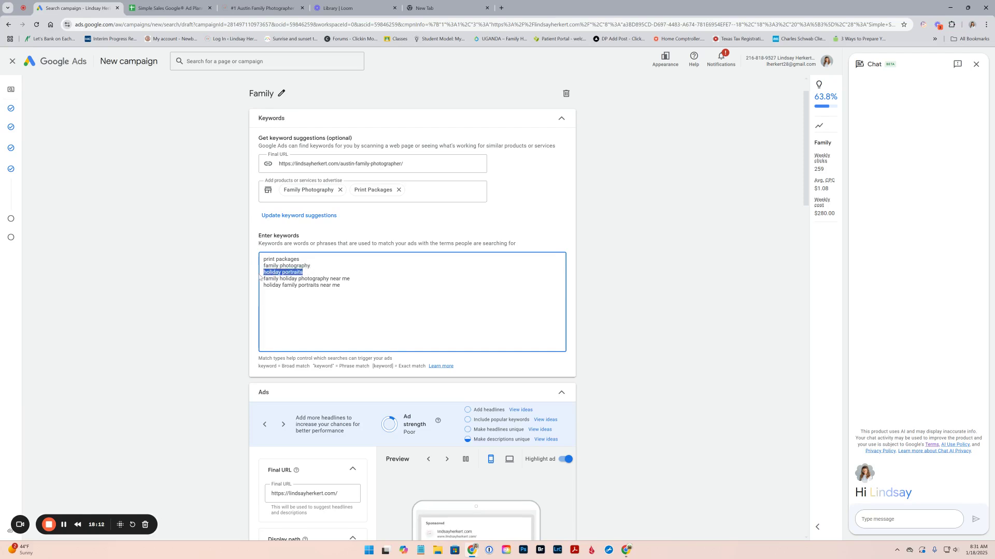
key("BackSpace")
key("BackSpace")
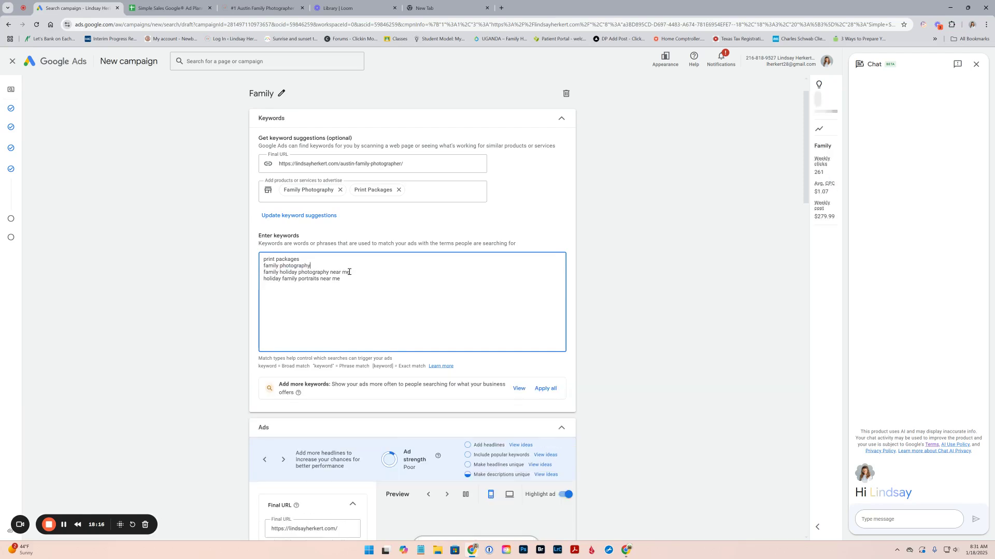
left_click_drag(351, 272, 261, 276)
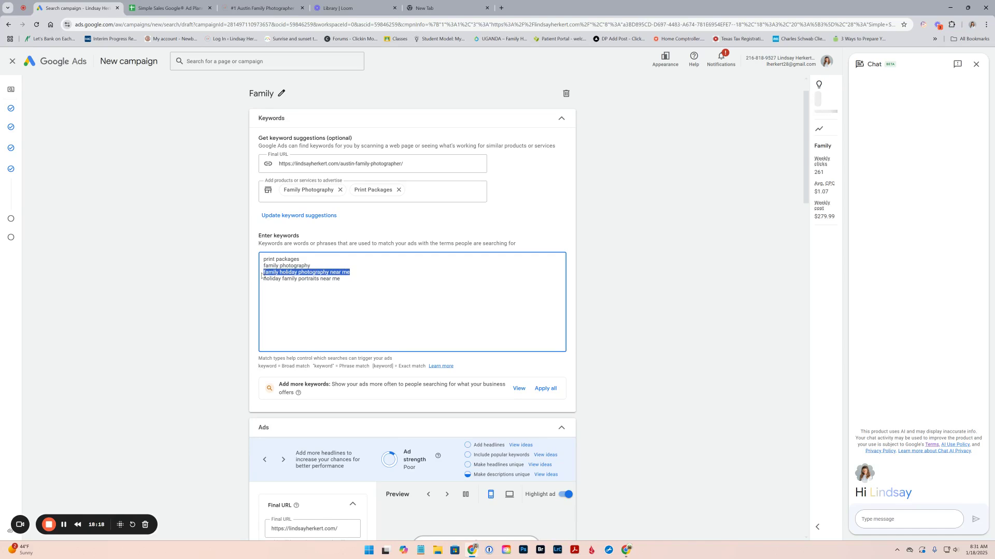
key("BackSpace")
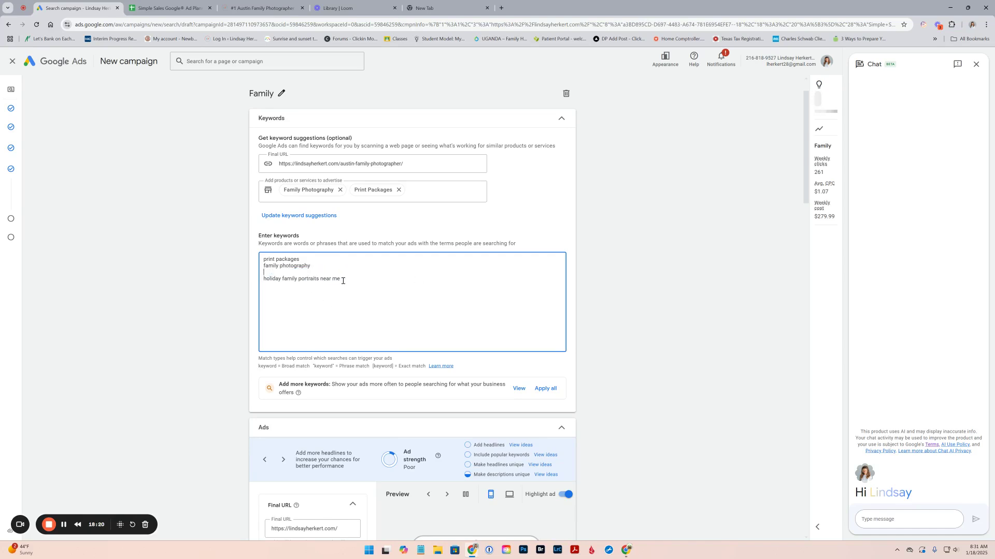
left_click_drag(341, 279, 250, 281)
key("BackSpace")
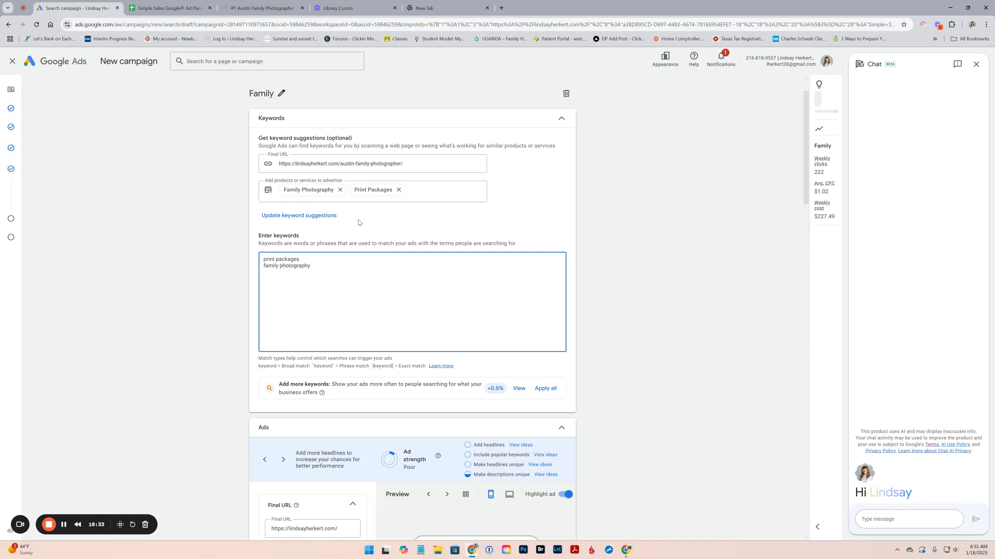
Switch to the ad planner spreadsheet's Keyword Ideas sheet and look through its keyword list.
left_click(178, 8)
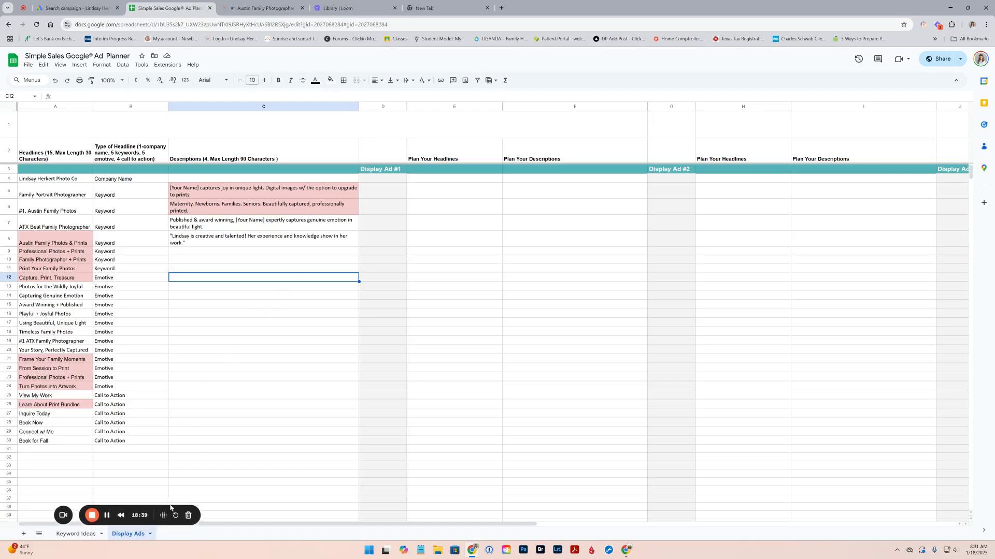
left_click_drag(120, 518, 787, 373)
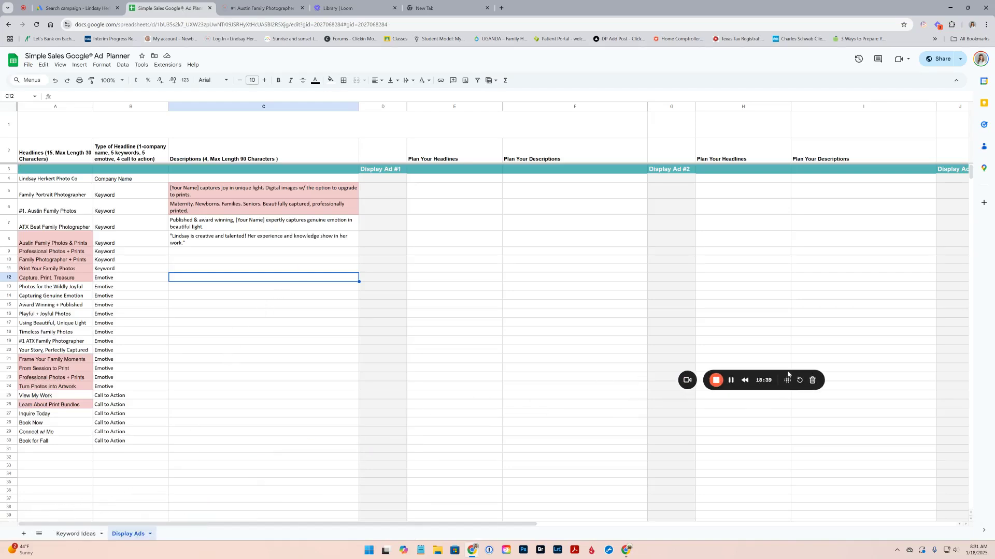
left_click(76, 535)
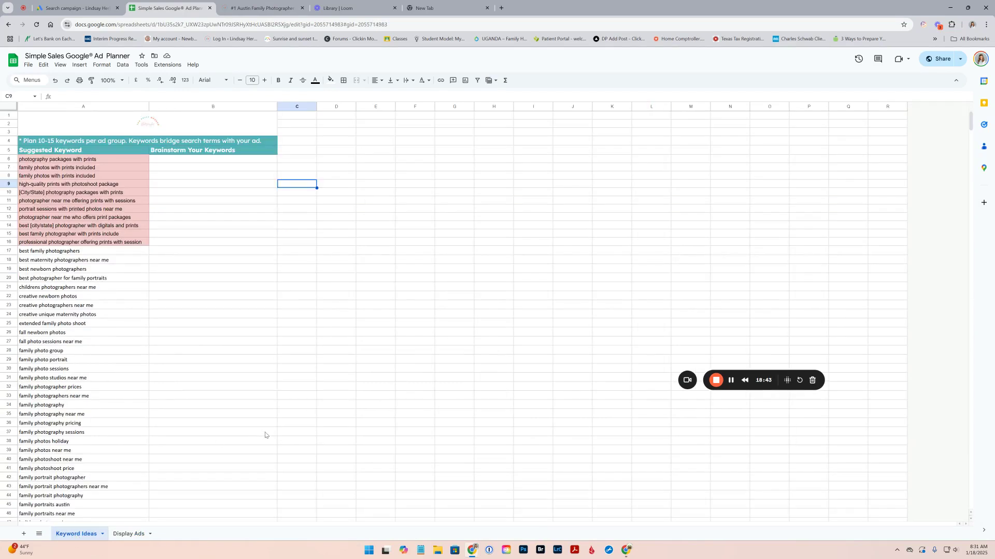
scroll(265, 435, "down", 1)
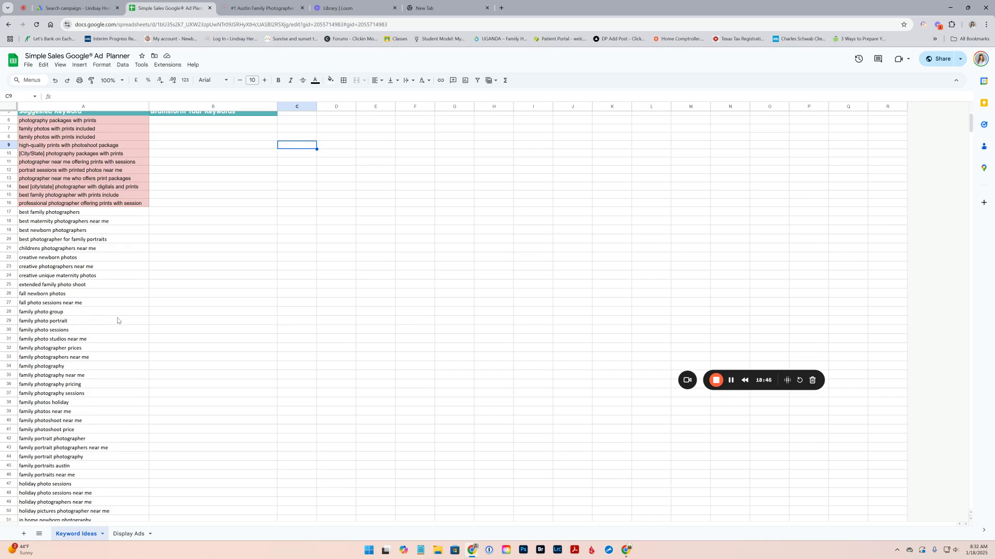
scroll(156, 287, "down", 3)
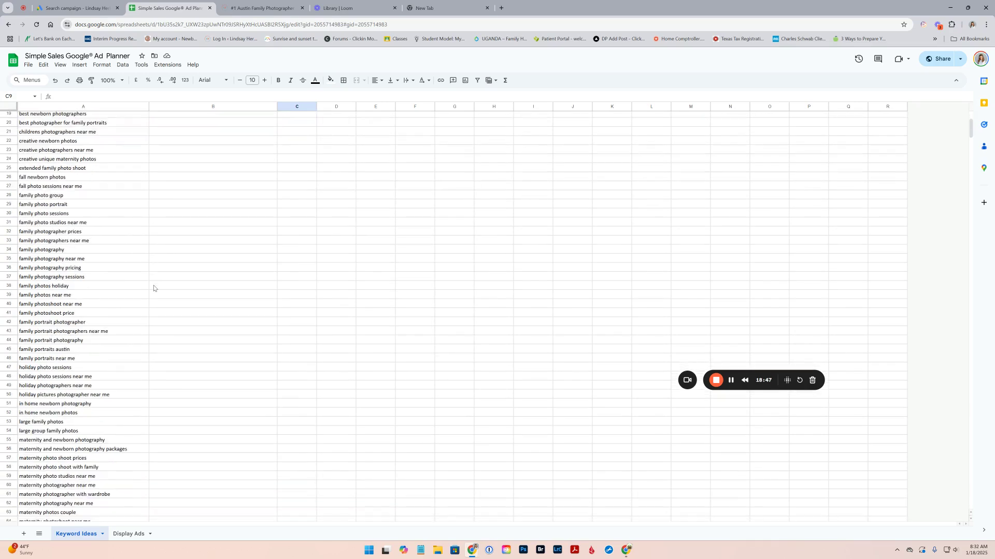
scroll(153, 292, "up", 5)
scroll(101, 308, "down", 8)
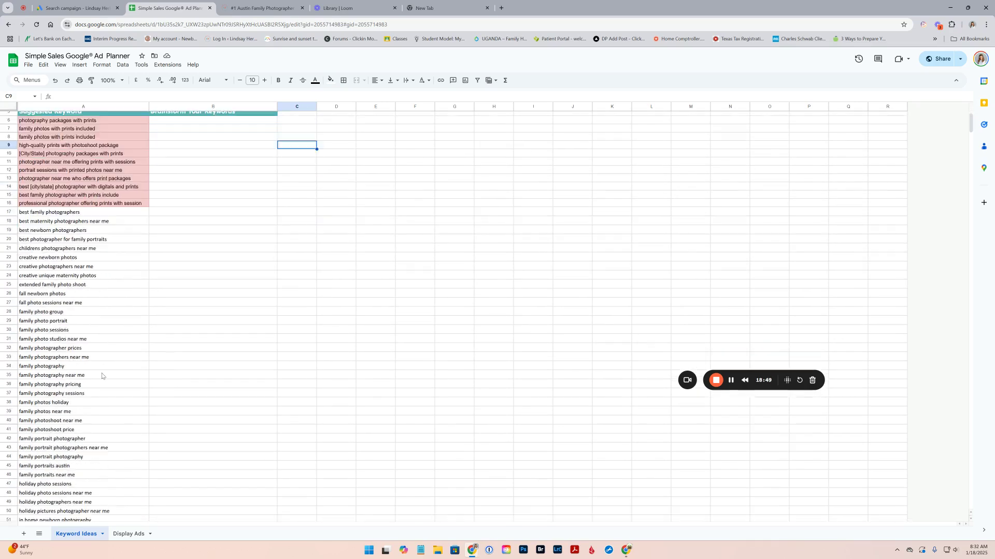
scroll(101, 377, "up", 10)
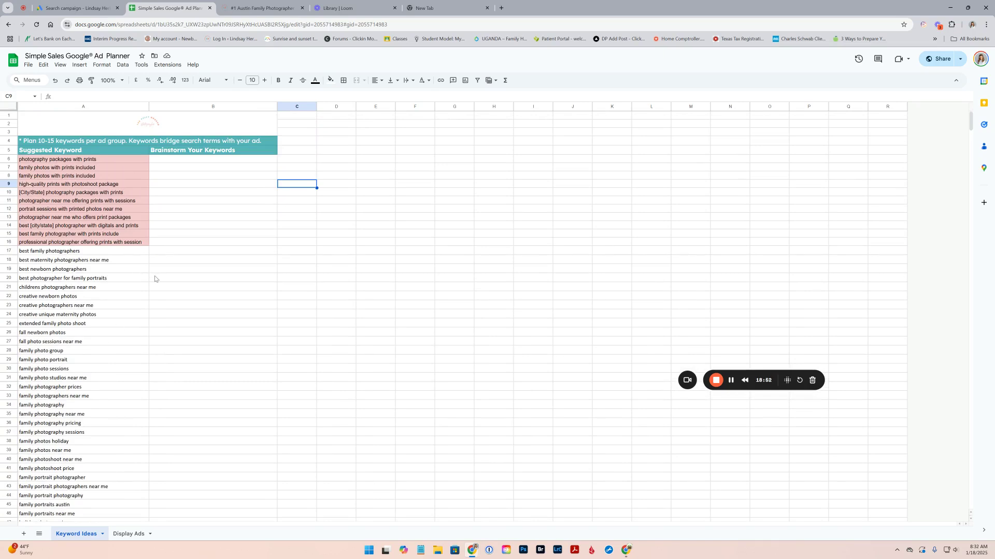
scroll(149, 280, "down", 1)
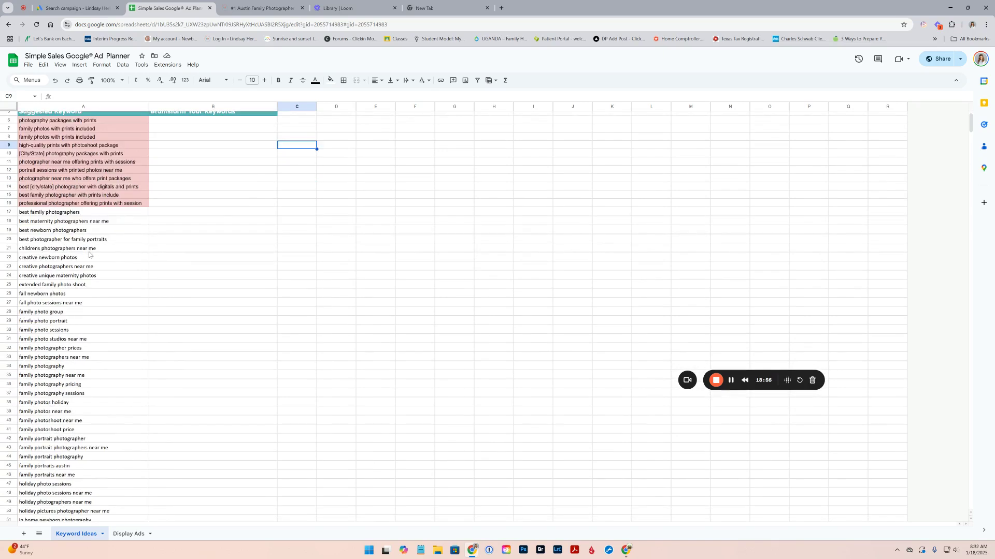
scroll(89, 254, "down", 7)
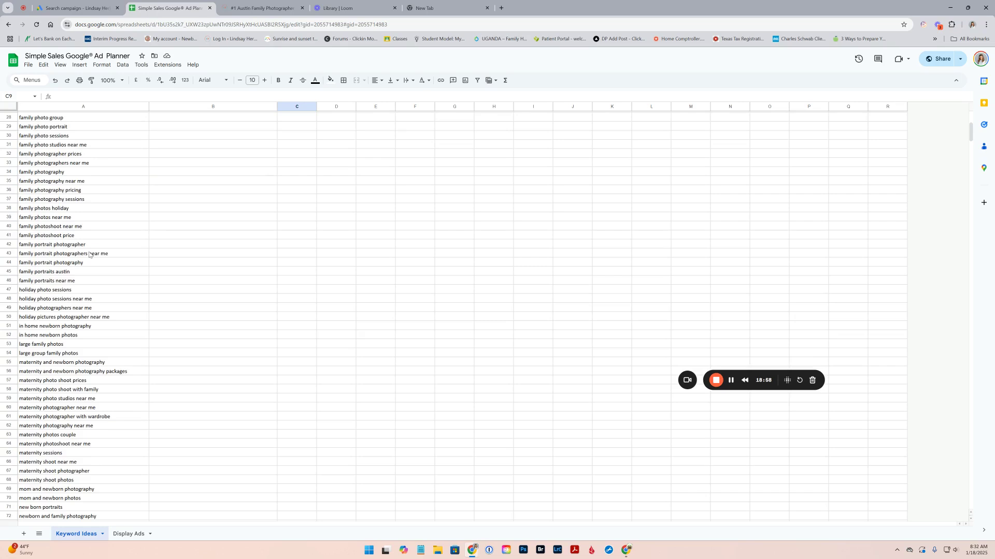
scroll(89, 255, "down", 3)
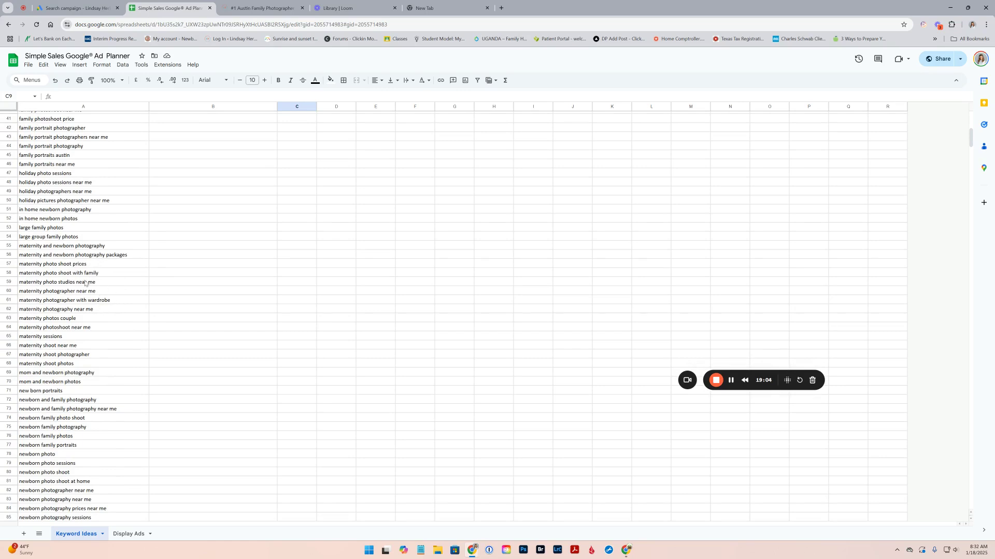
scroll(107, 332, "up", 1)
scroll(107, 331, "up", 7)
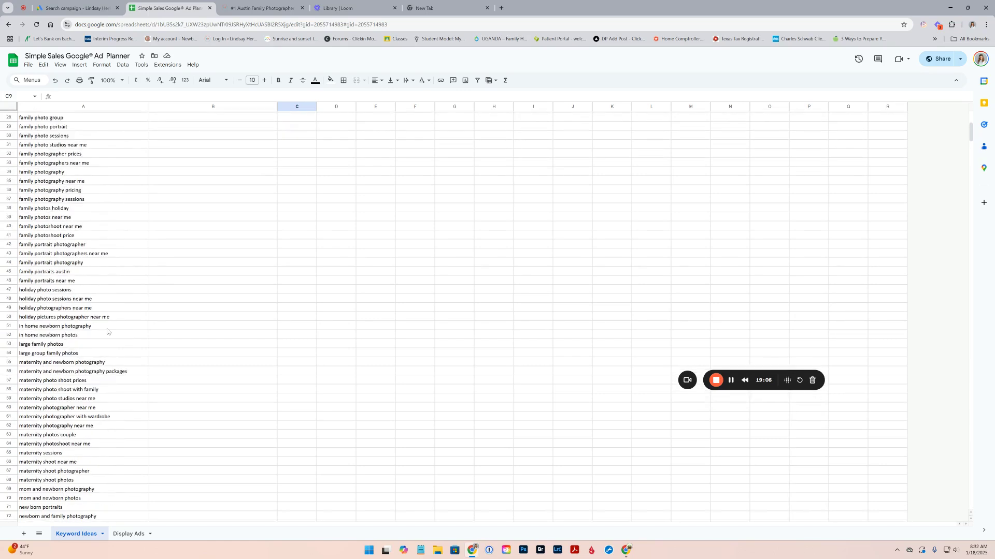
scroll(107, 331, "up", 1)
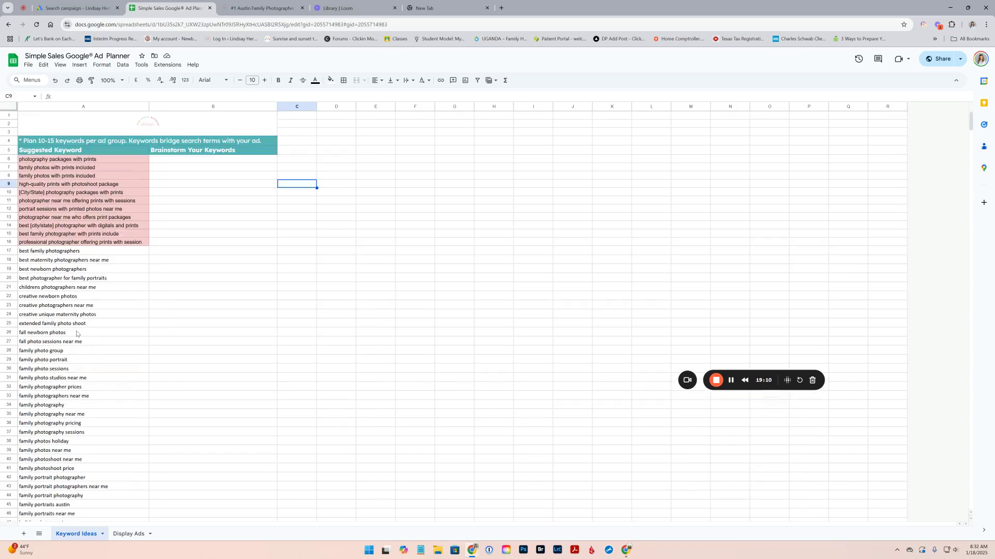
scroll(73, 334, "up", 1)
Copy the seven best-photographer keywords in A14:A20.
left_click(195, 327)
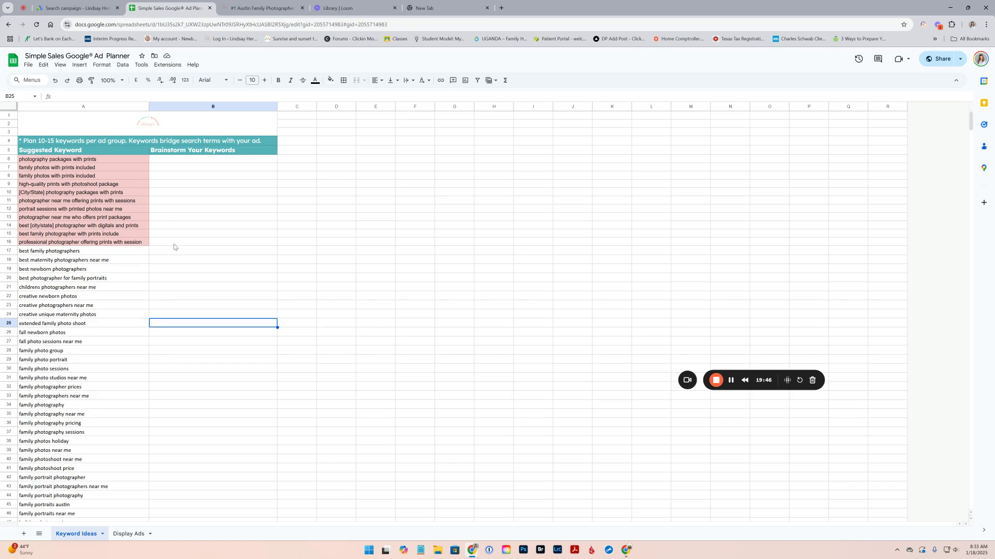
left_click_drag(103, 226, 98, 278)
right_click(98, 279)
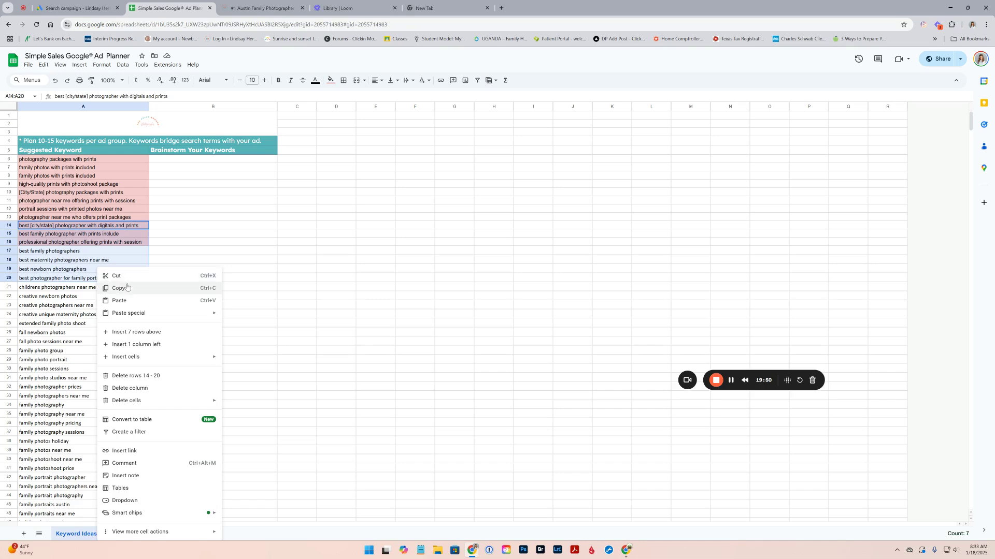
left_click(127, 288)
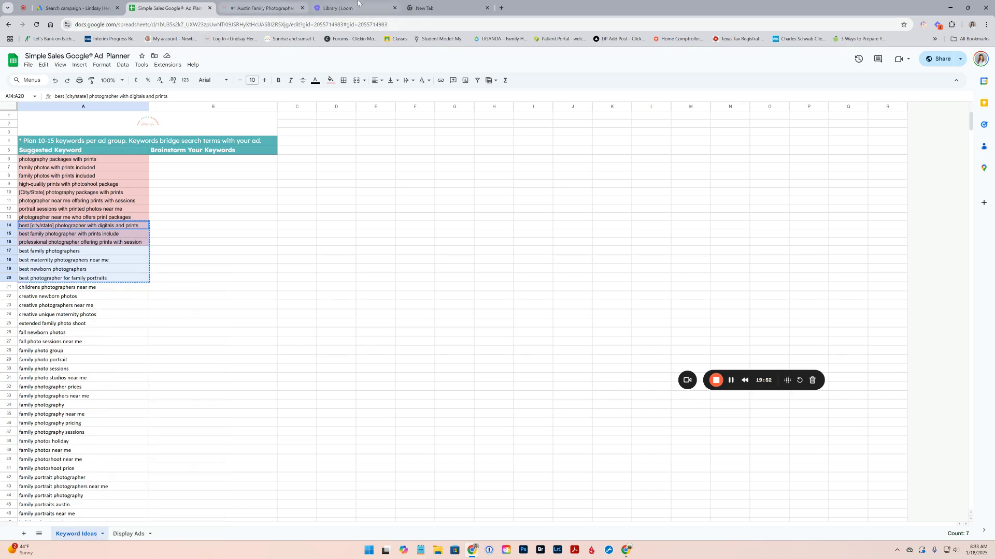
Paste the seven keywords into the Family ad group and change [city/state] to Austin.
left_click(78, 7)
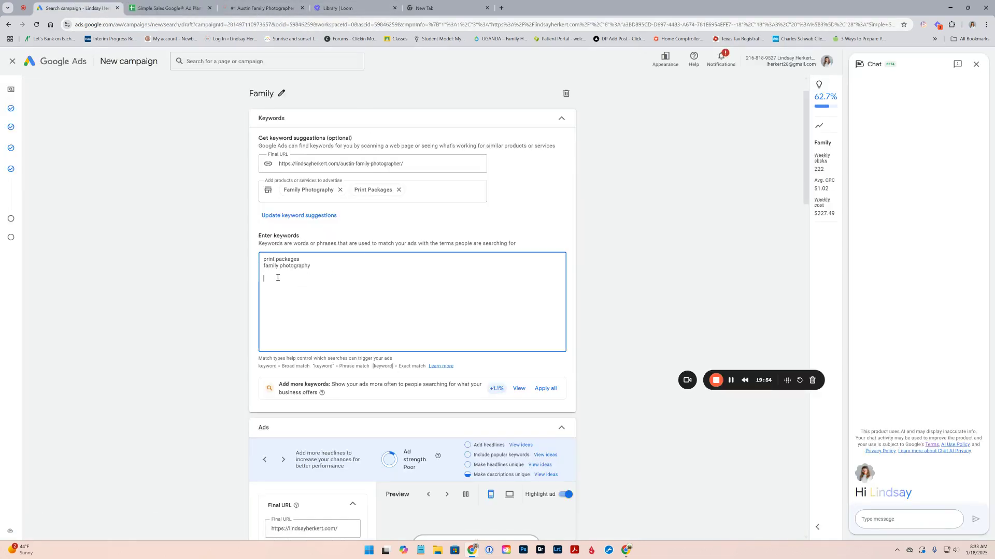
key("ctrl+v")
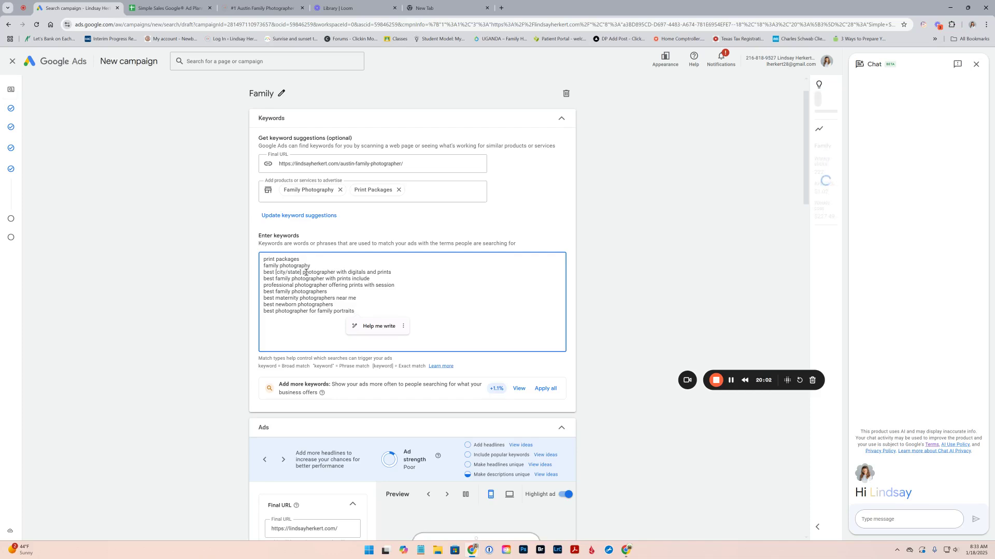
left_click_drag(303, 272, 276, 272)
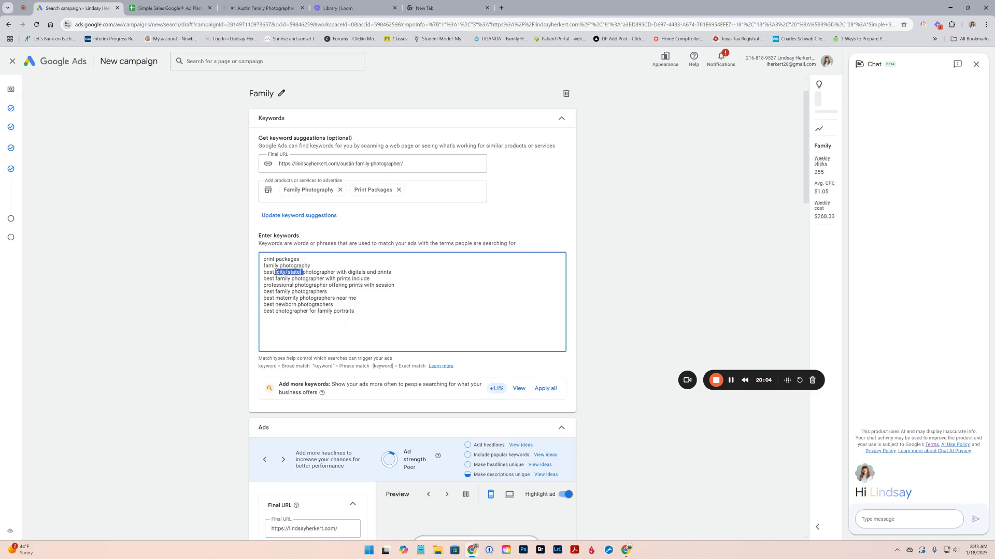
type("Austin")
left_click(428, 307)
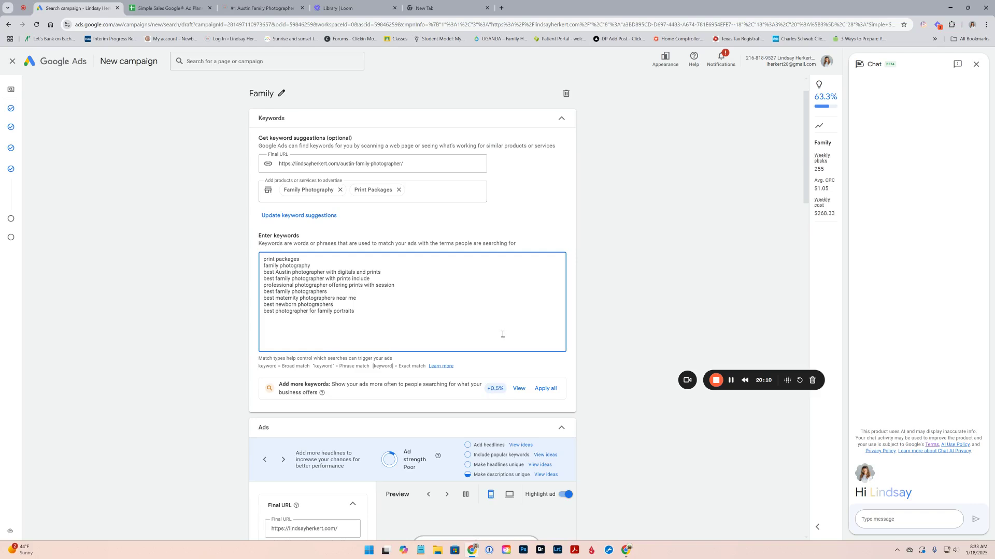
scroll(443, 290, "down", 3)
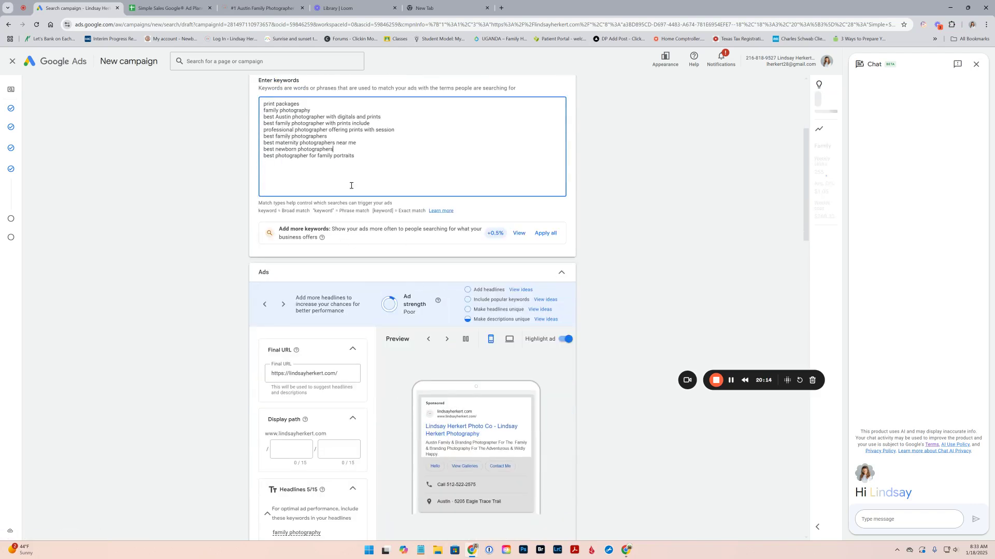
scroll(351, 185, "down", 2)
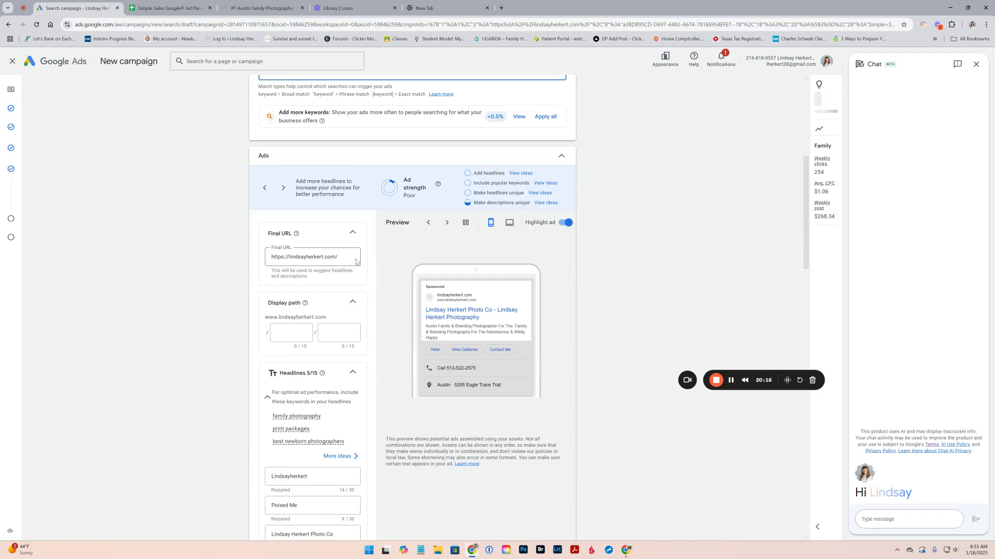
scroll(374, 246, "down", 1)
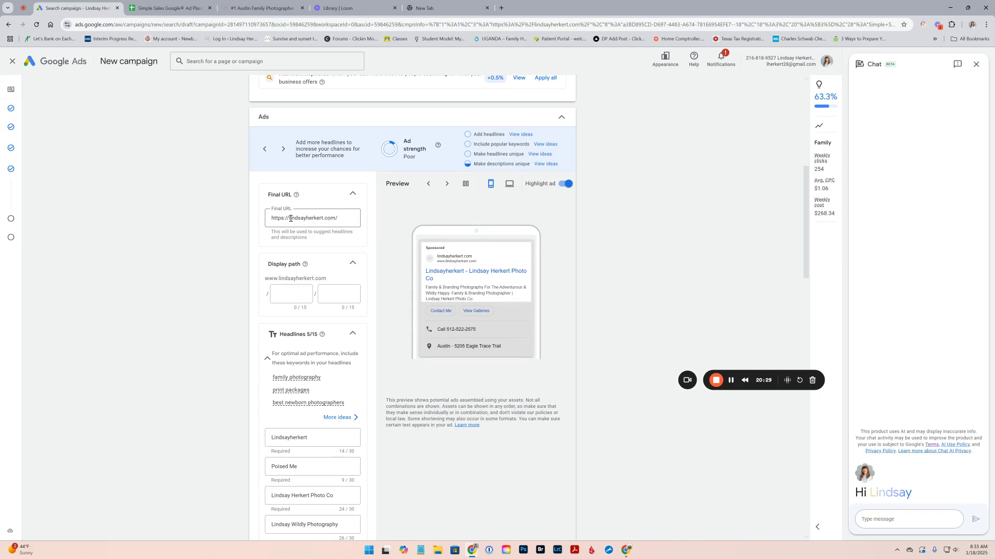
Copy the Austin family photographer page URL from the website into the ad's Final URL.
left_click(259, 8)
right_click(109, 26)
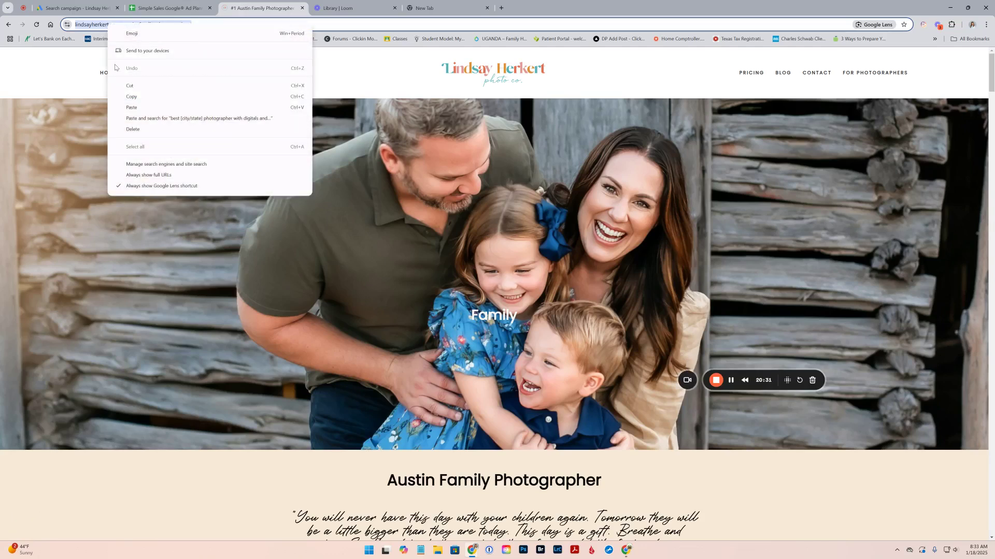
left_click(132, 97)
mouse_move(205, 77)
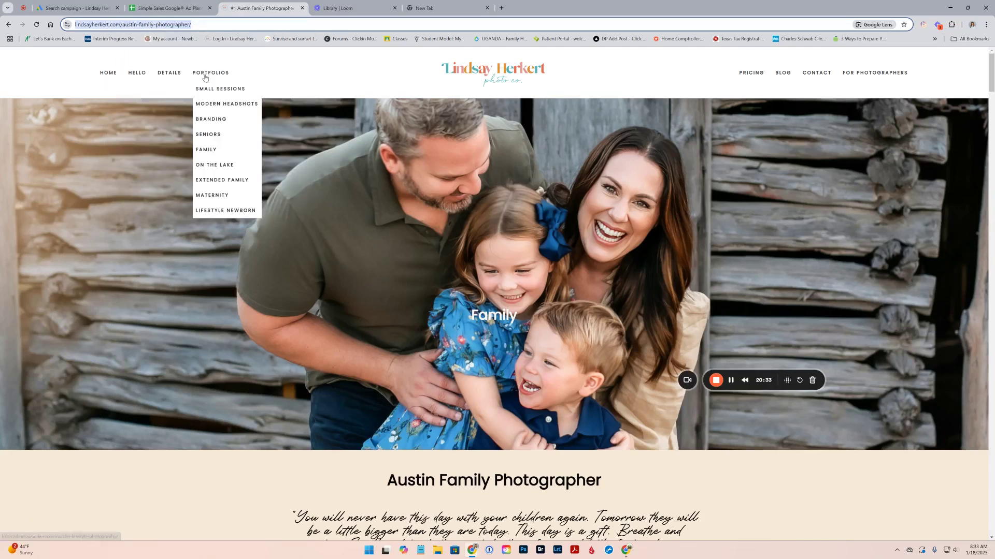
left_click(91, 11)
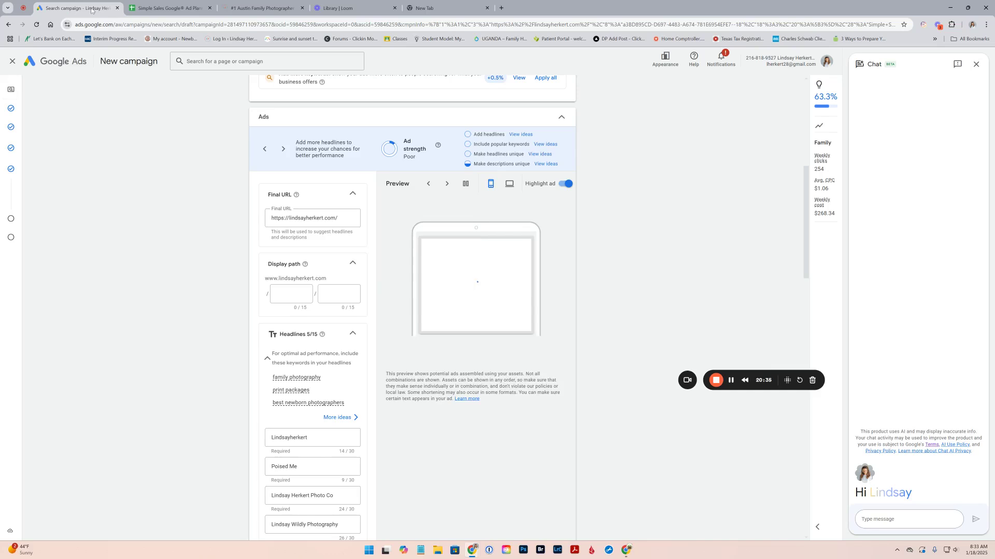
left_click_drag(342, 218, 231, 213)
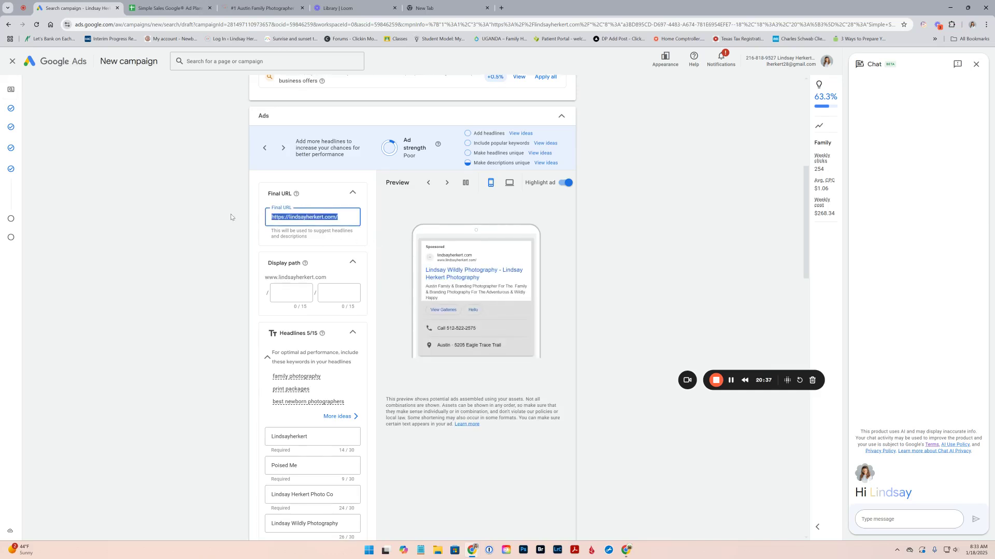
key("ctrl+v")
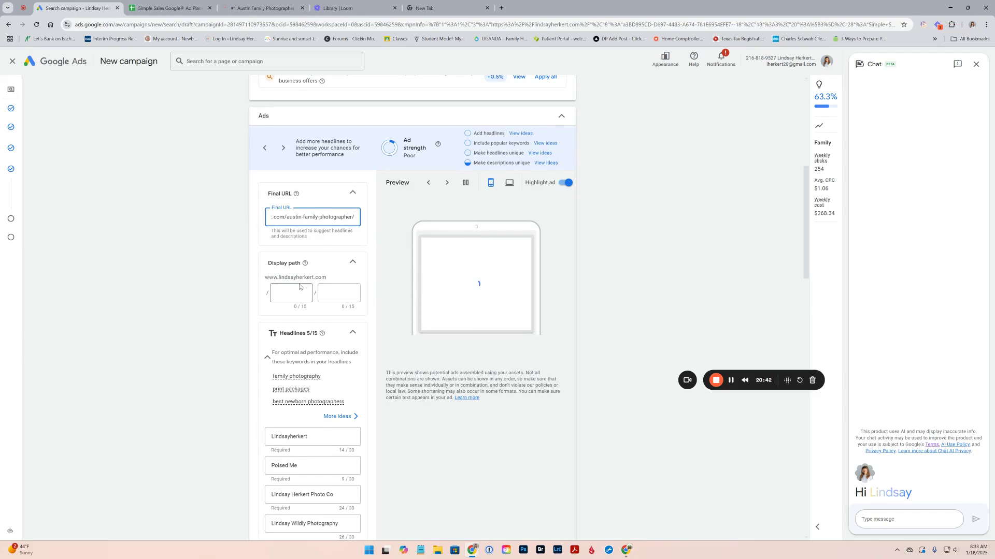
Set the display path to Family / Photographer and toggle preview highlighting off and on.
left_click(291, 290)
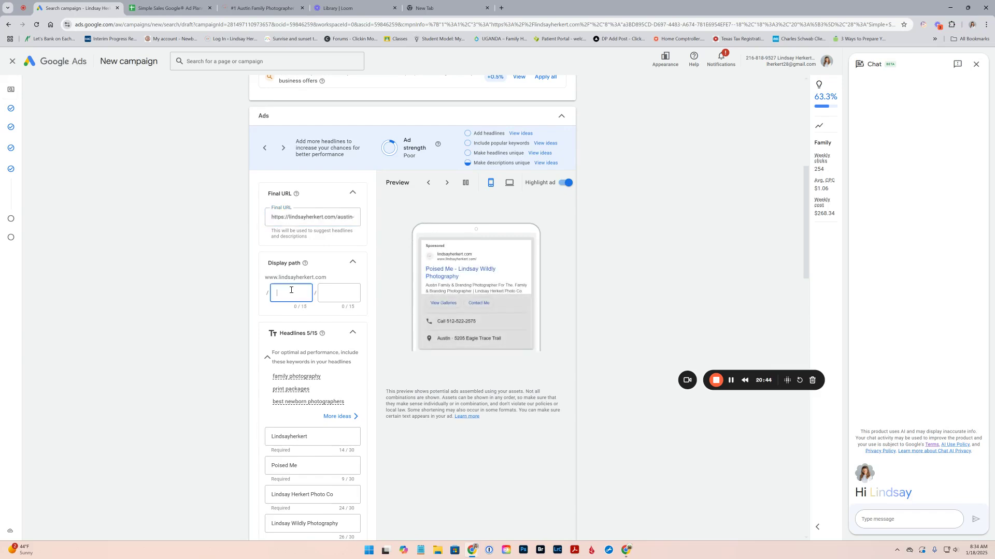
type("Family")
key("Tab")
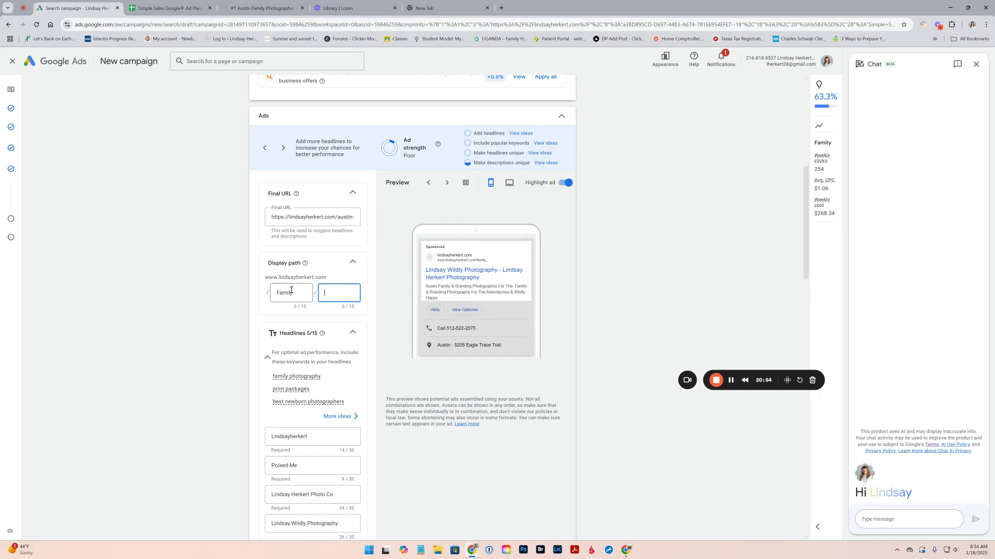
type("Photographer")
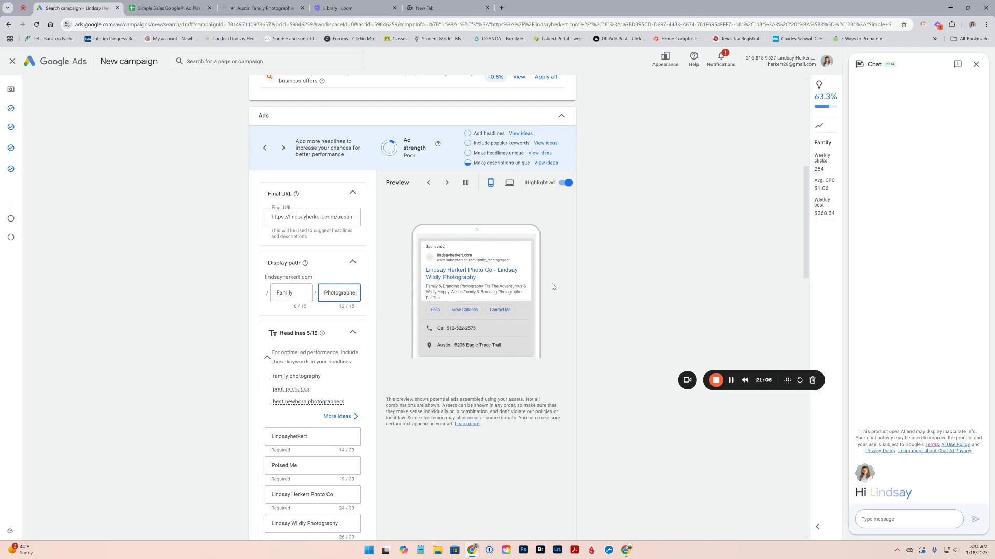
left_click(566, 184)
left_click(566, 186)
Scroll through the ad's five headlines and three descriptions to review them.
scroll(427, 319, "down", 2)
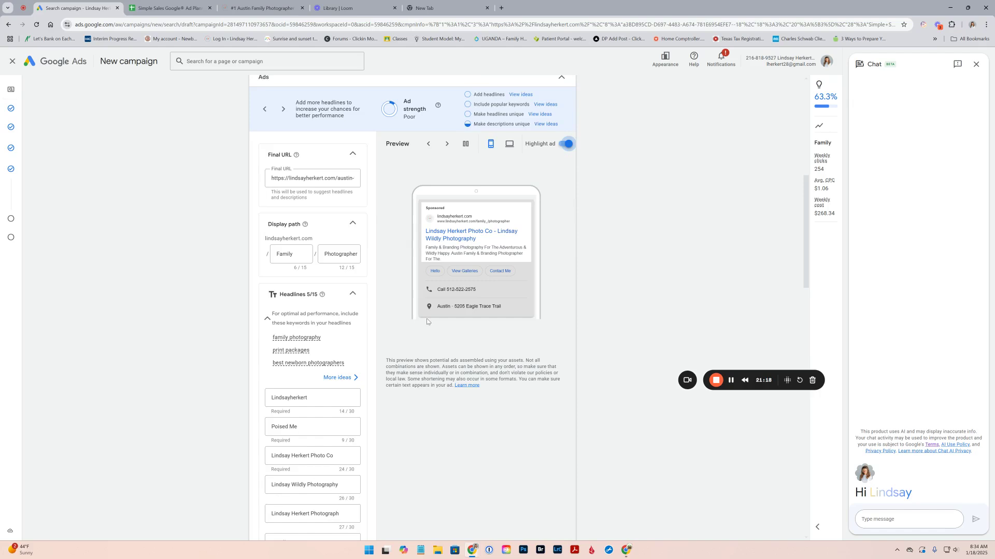
scroll(426, 322, "down", 1)
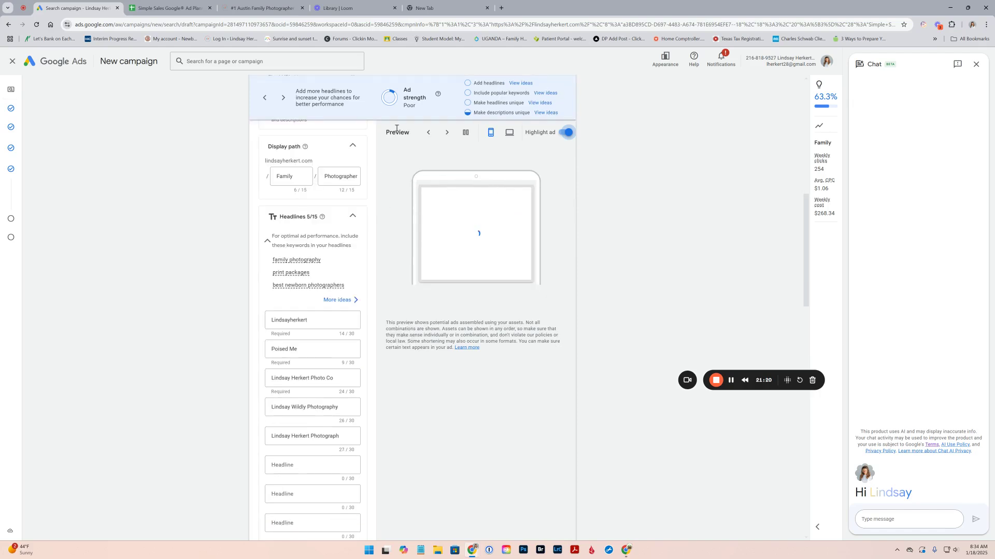
scroll(390, 218, "down", 2)
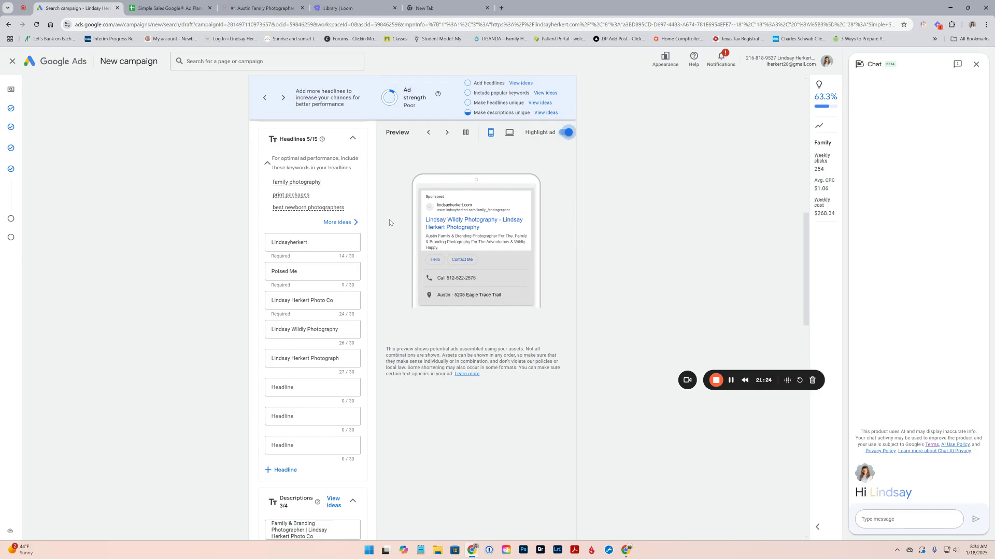
scroll(389, 222, "down", 1)
scroll(387, 215, "up", 1)
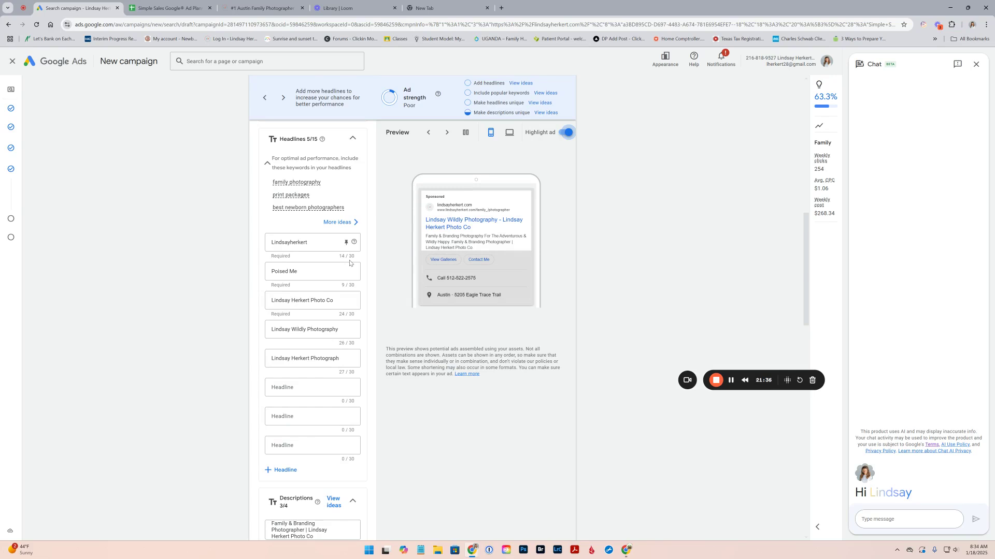
Return to the planner spreadsheet and show its Display Ads sheet.
left_click(169, 8)
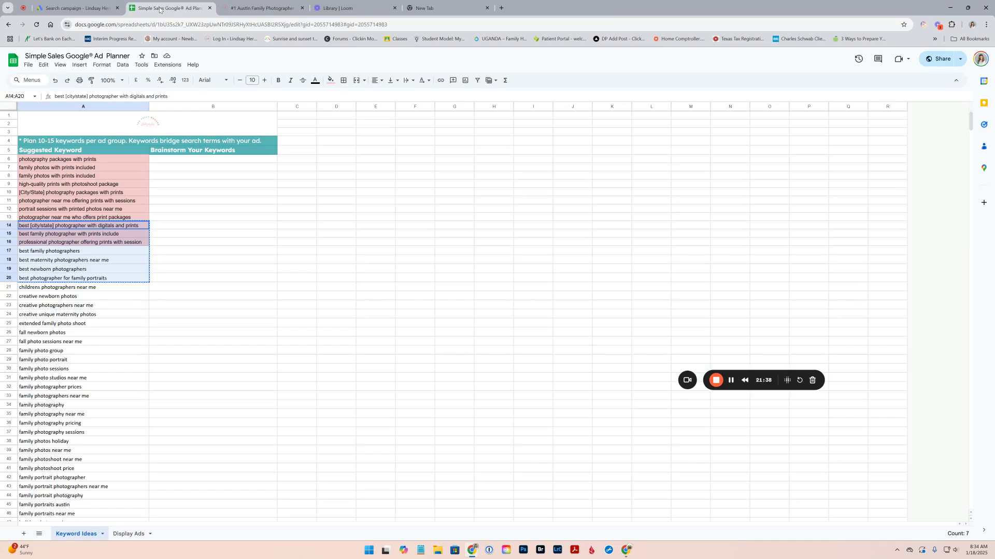
left_click(130, 538)
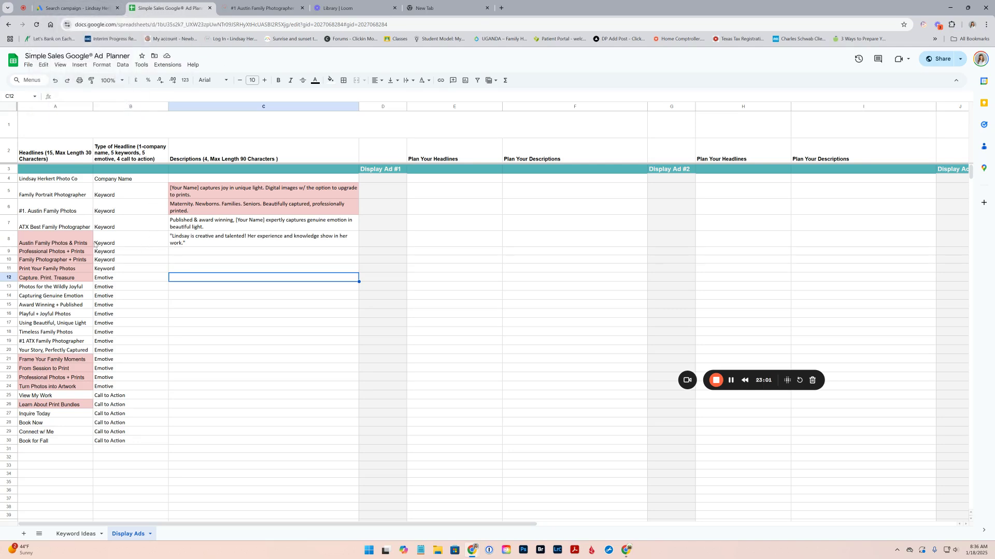
Replace the Poised Me headline with the copied #1. Austin Family Photos headline.
right_click(36, 196)
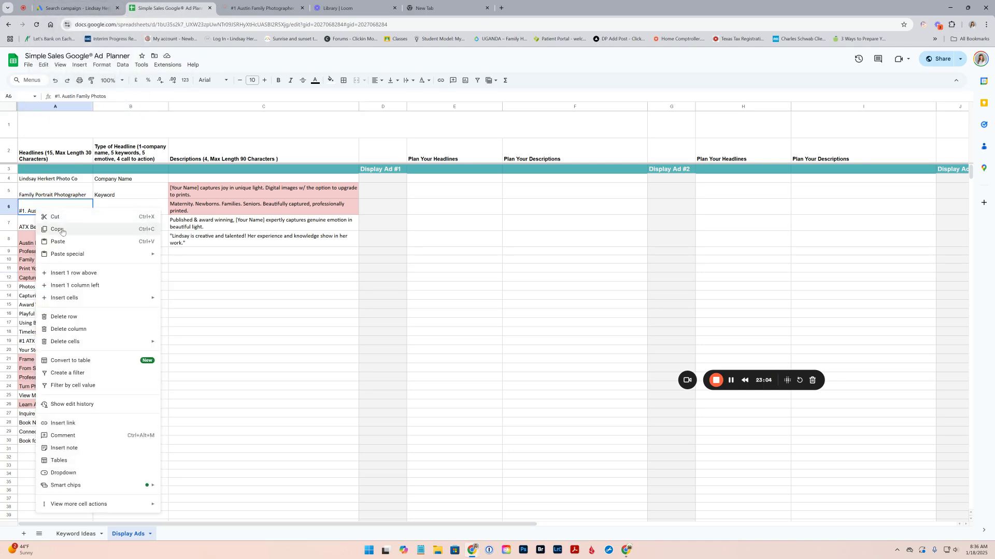
left_click(57, 224)
left_click(78, 8)
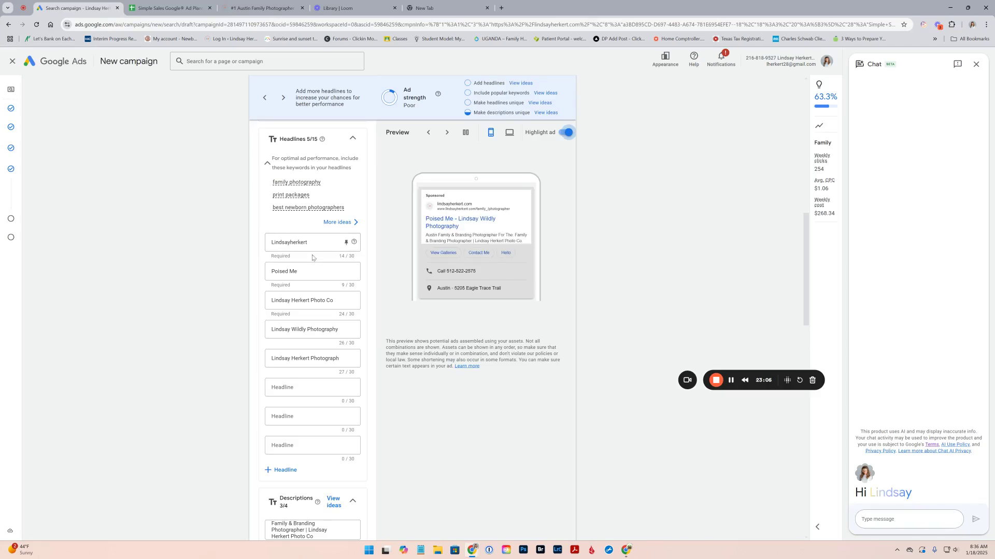
left_click(306, 273)
left_click_drag(306, 273, 263, 271)
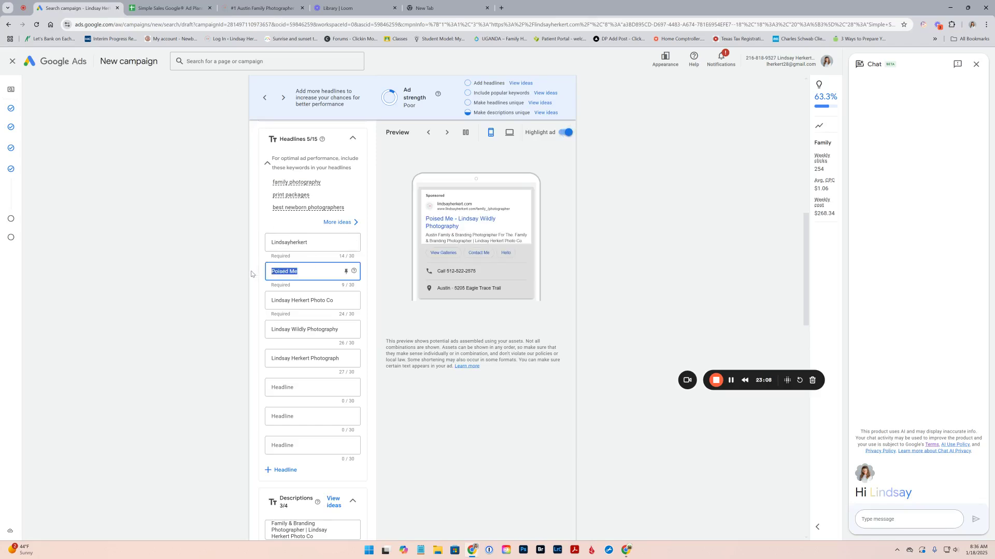
left_click(303, 271)
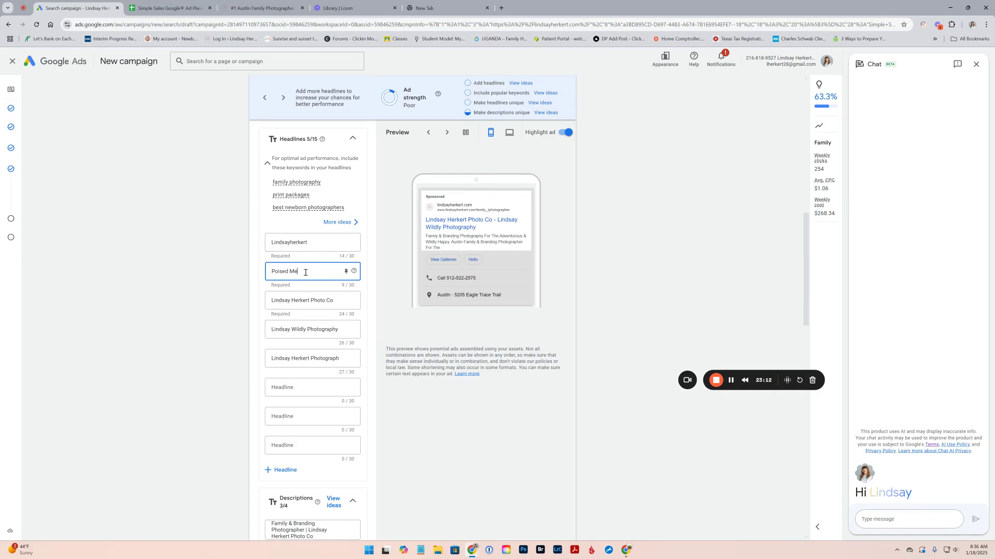
left_click_drag(305, 272, 249, 274)
key("ctrl+v")
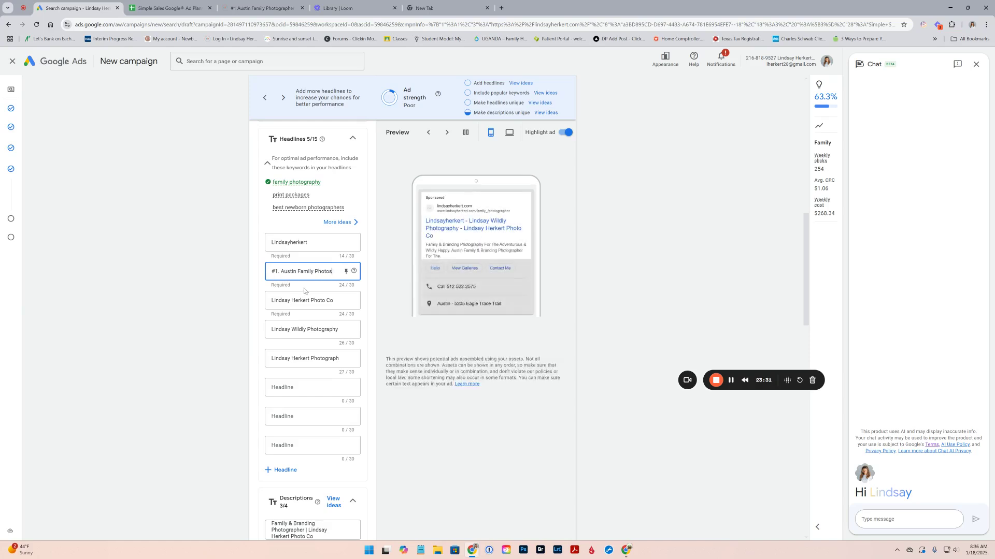
Copy Capture. Print. Treasure from A12 into the third headline.
key("ctrl+Tab")
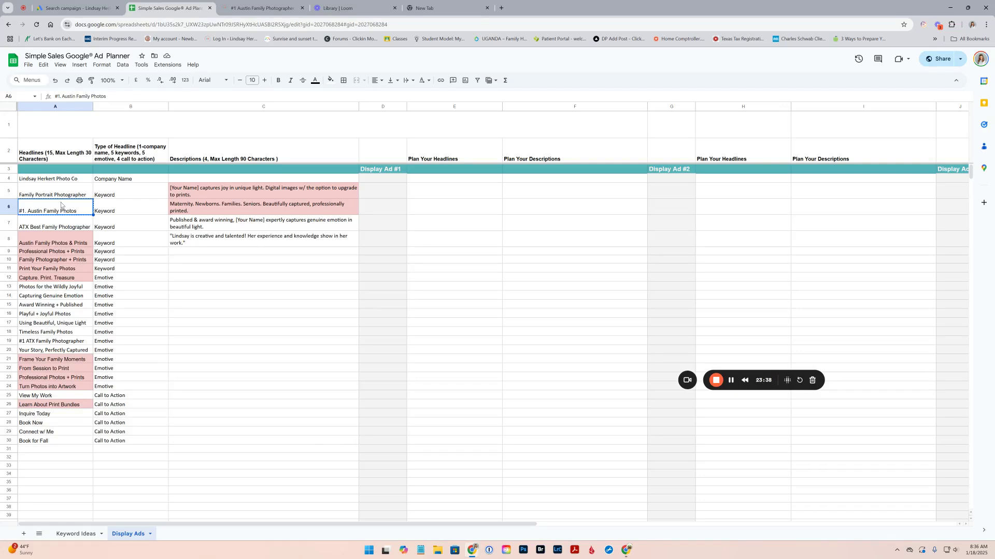
key("ctrl+c")
left_click(56, 277)
right_click(56, 278)
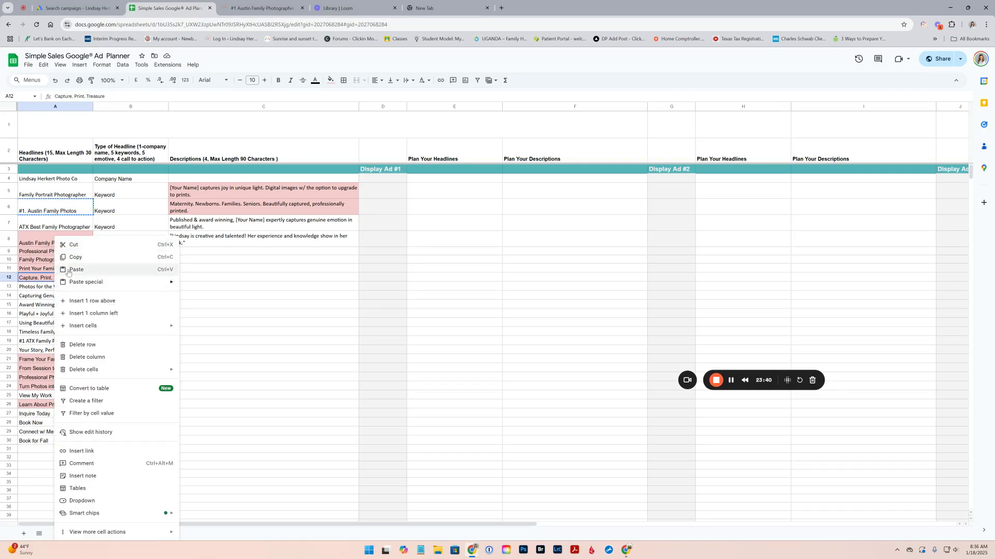
left_click(72, 254)
left_click(64, 6)
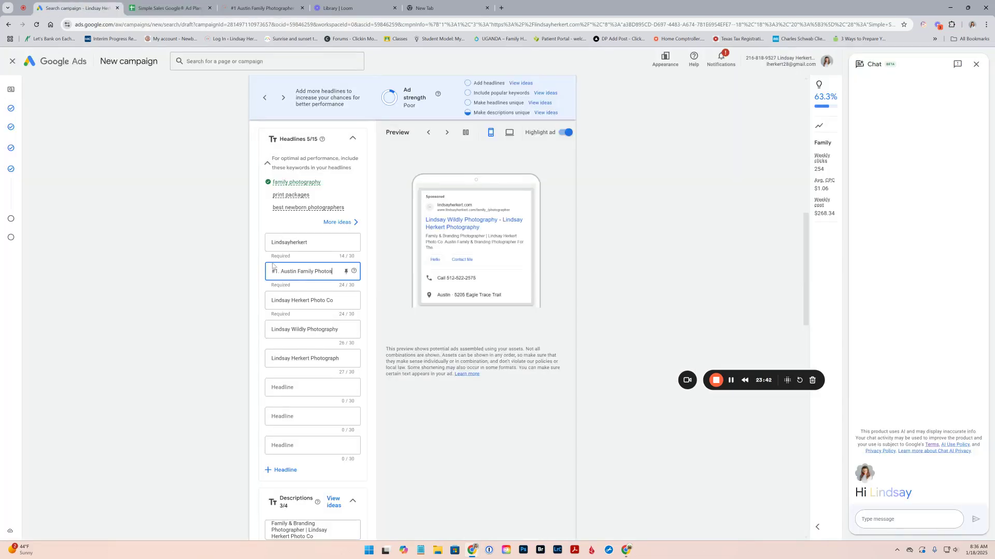
left_click(334, 300)
left_click_drag(334, 299, 258, 302)
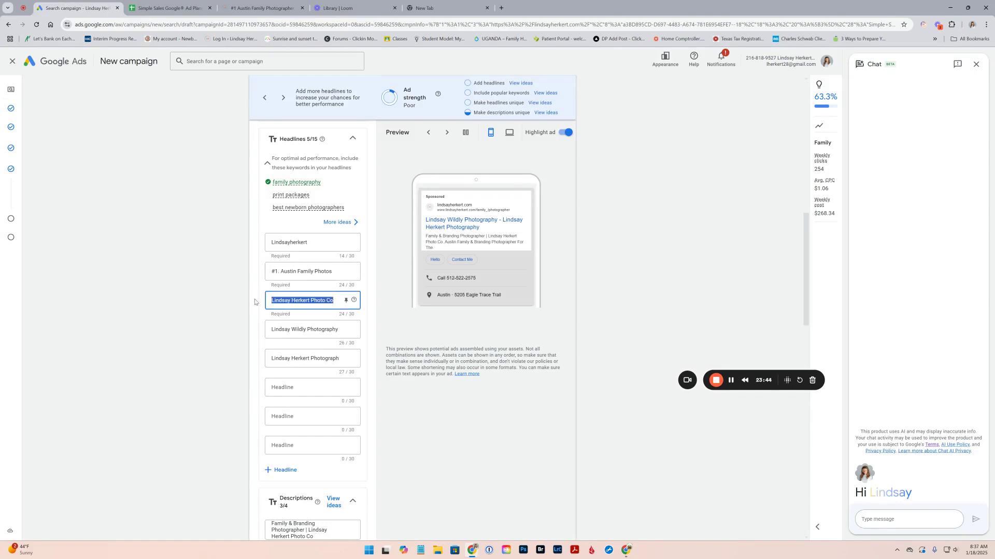
key("ctrl+v")
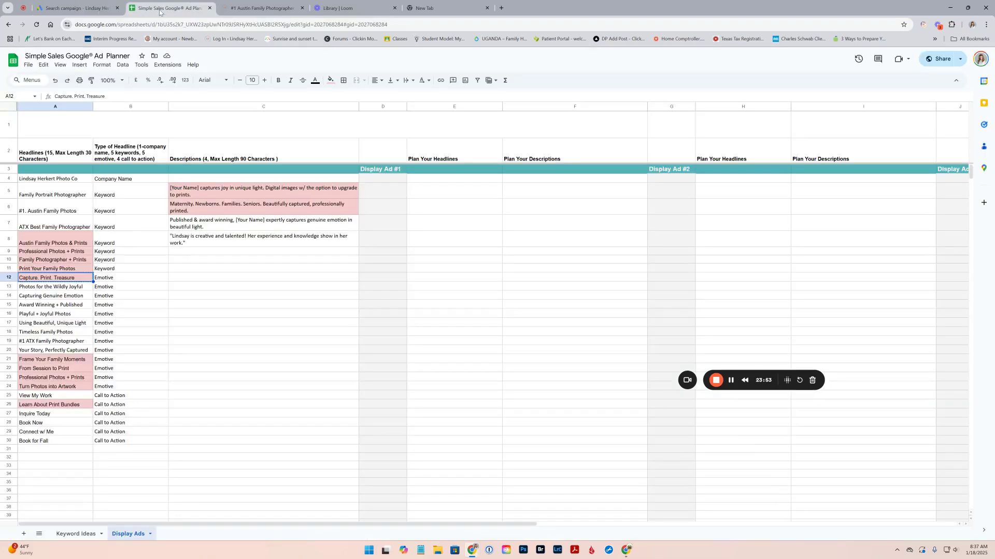
Copy the business name from A4 into the first headline.
left_click(165, 8)
right_click(50, 179)
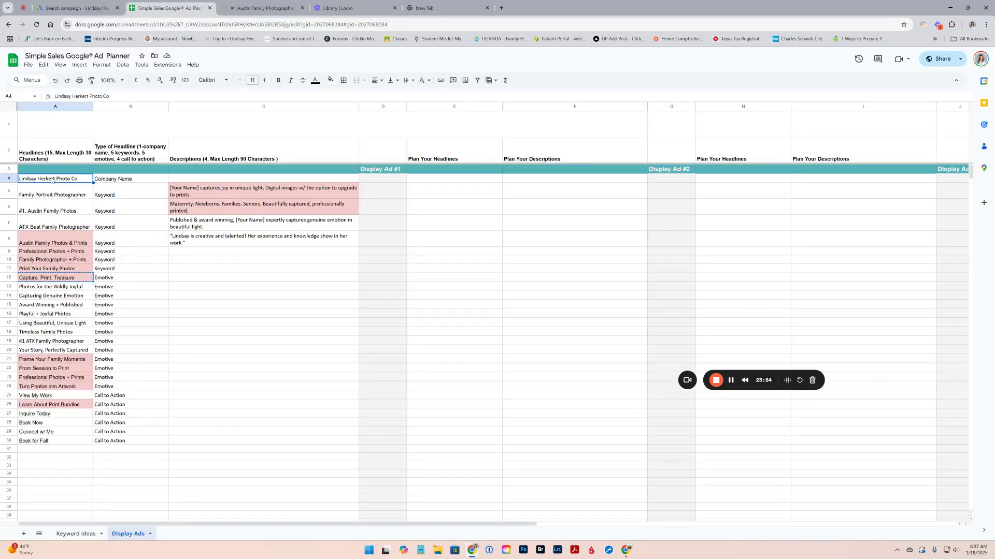
left_click(76, 200)
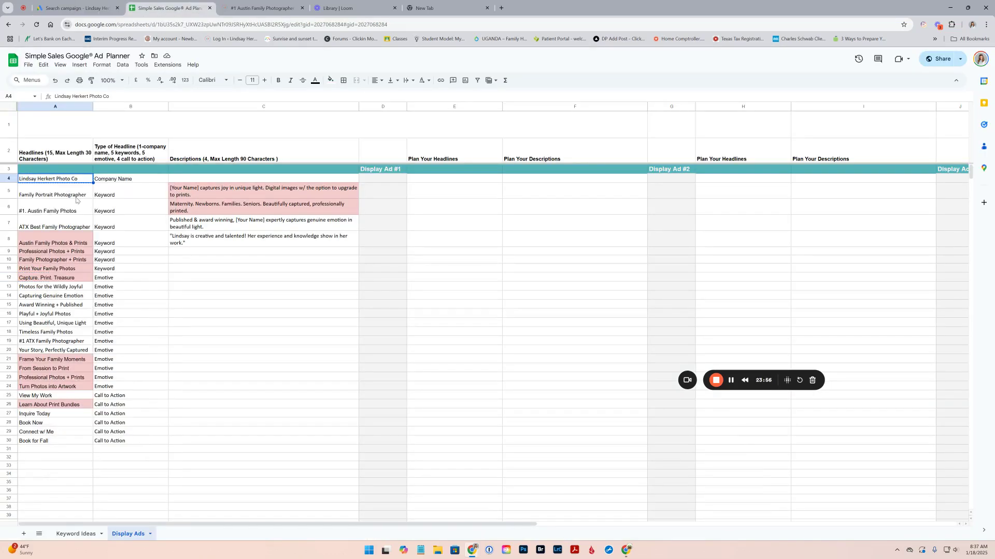
left_click(75, 8)
left_click_drag(308, 251, 243, 240)
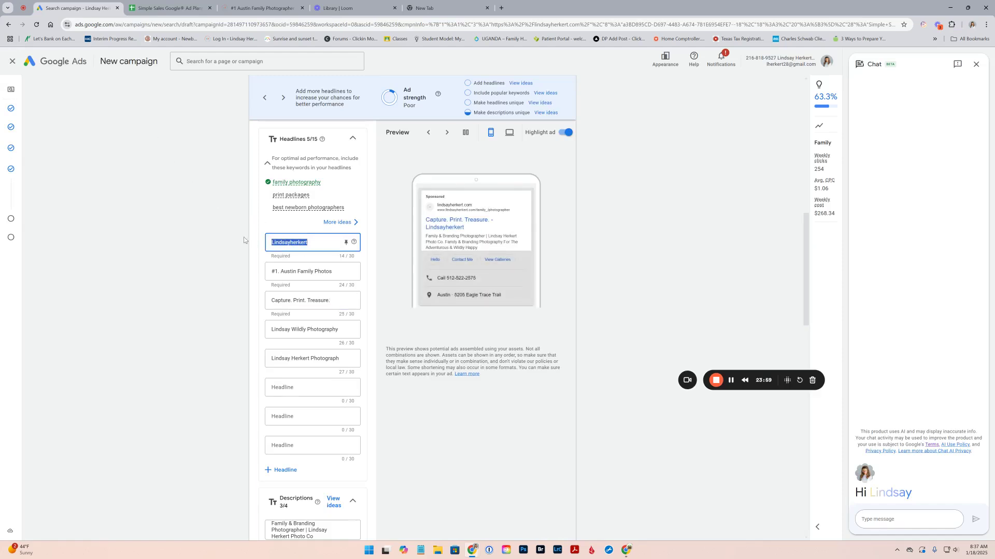
key("ctrl+v")
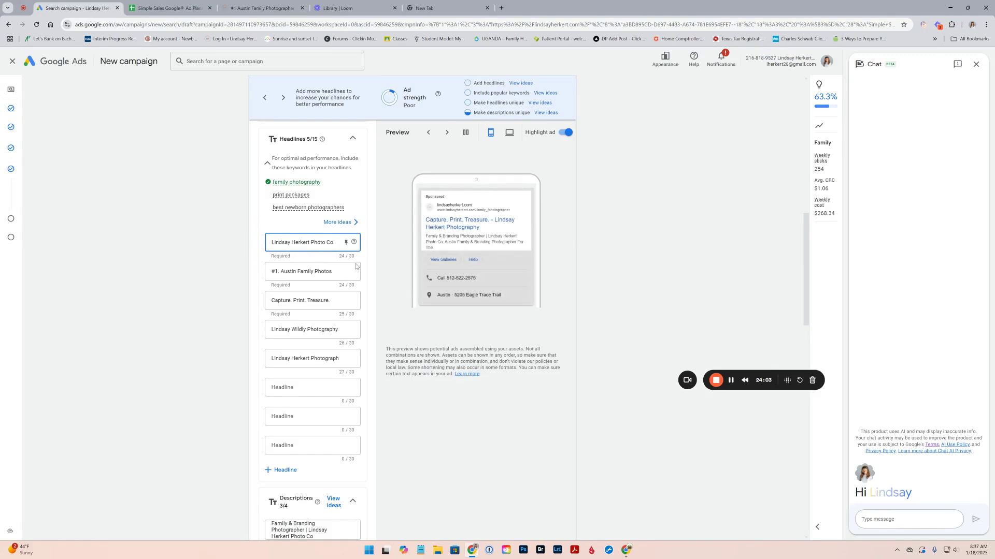
Copy Playful + Joyful Photos from the planner sheet.
left_click(171, 8)
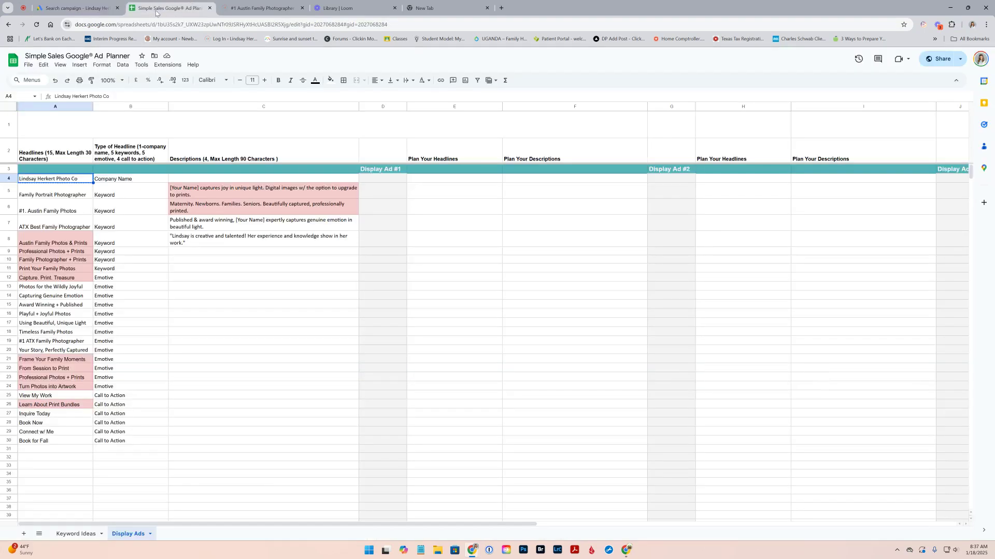
right_click(49, 313)
left_click(71, 258)
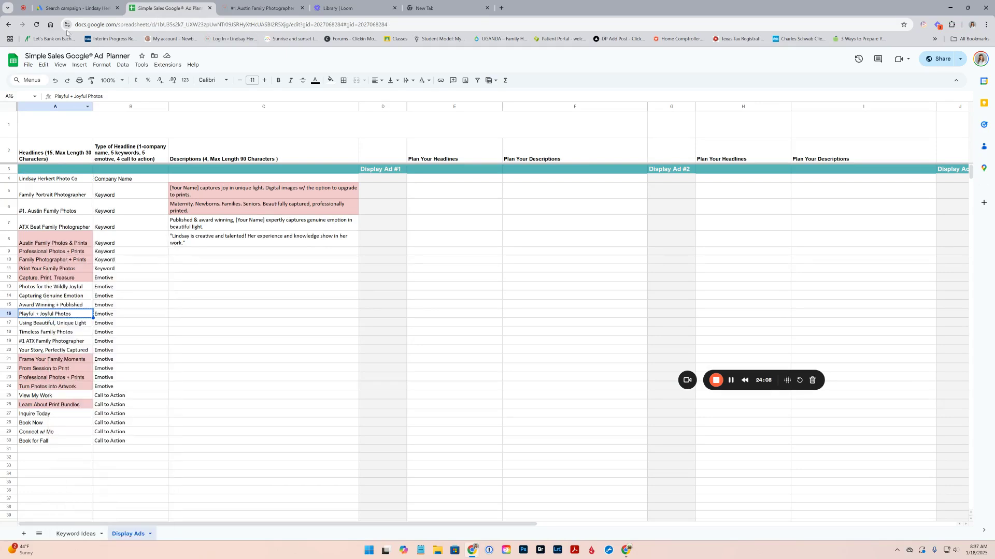
left_click(73, 8)
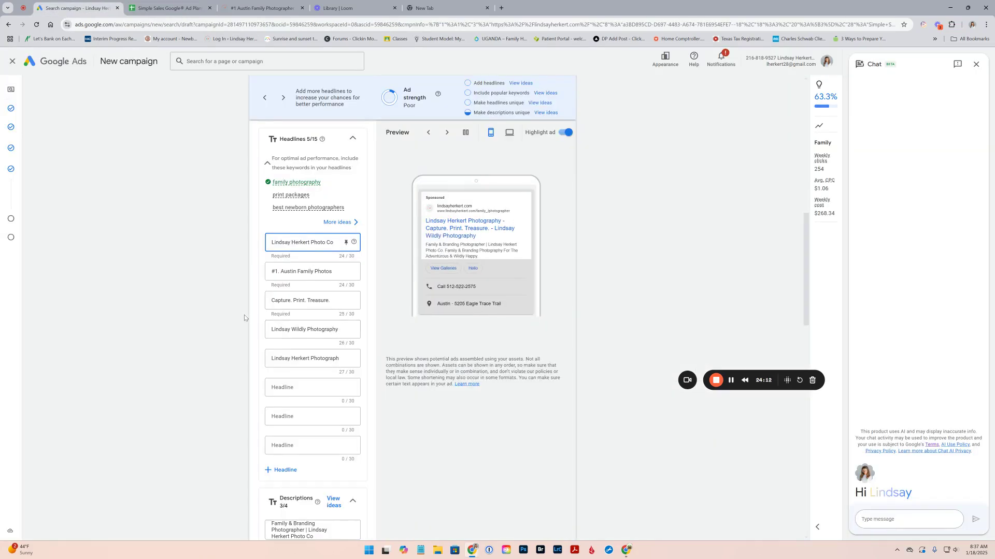
Fill headlines four and five with Playful + Joyful Photos and From Session to Print.
left_click_drag(271, 332, 338, 330)
key("ctrl+v")
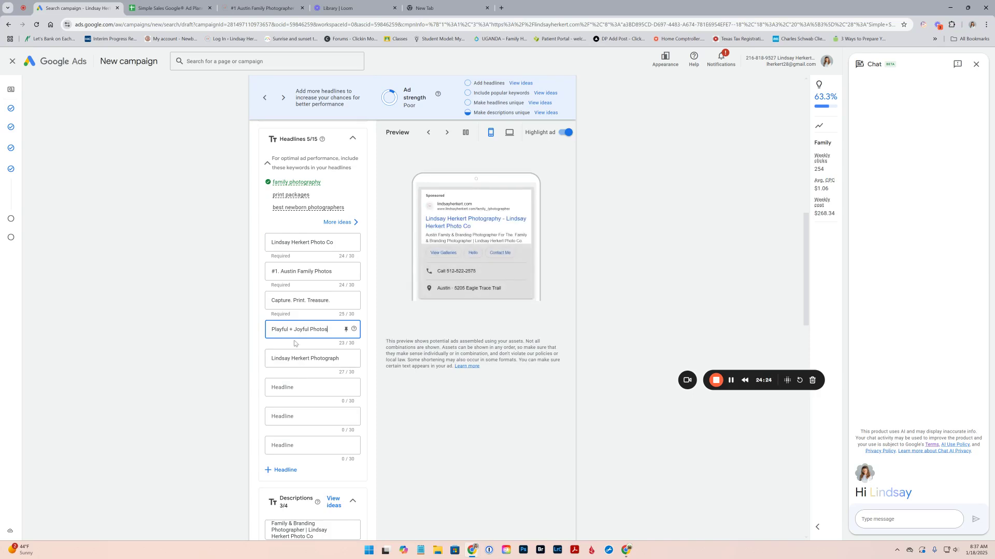
left_click(52, 368)
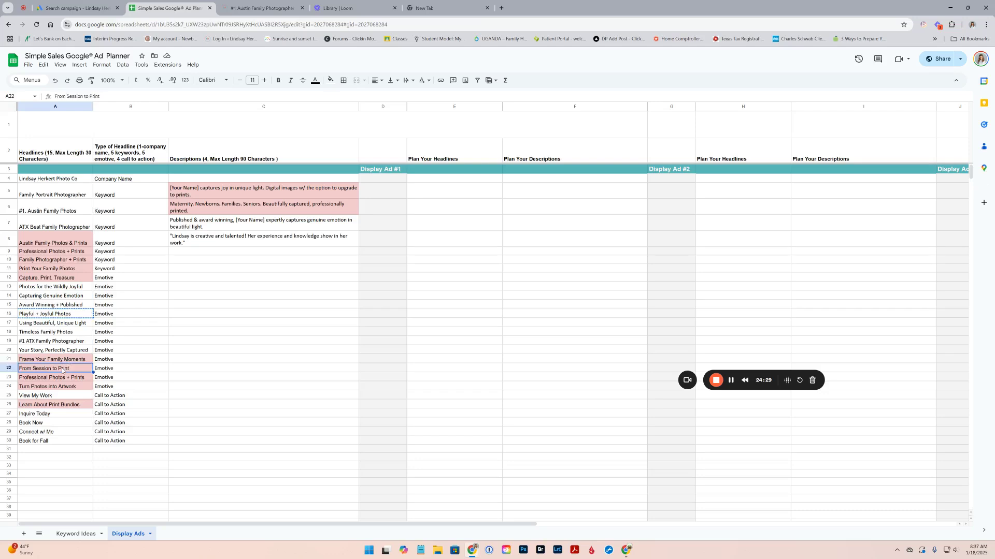
right_click(62, 369)
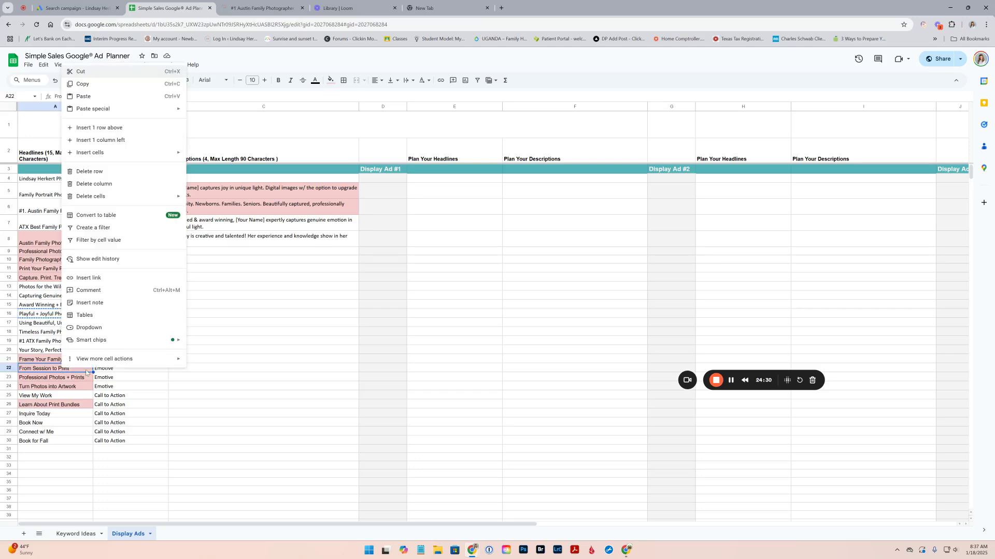
left_click(83, 84)
left_click(75, 8)
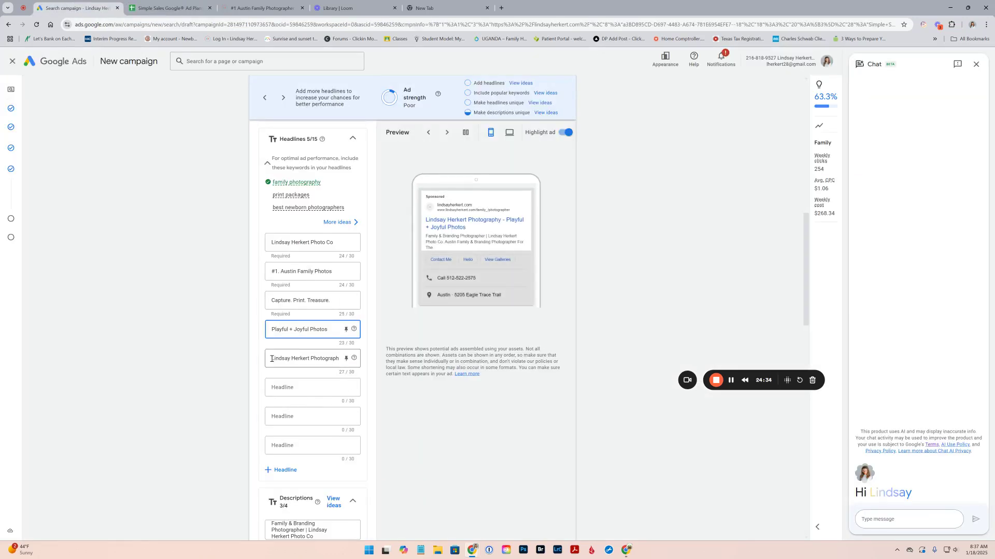
left_click_drag(272, 358, 347, 360)
key("ctrl+v")
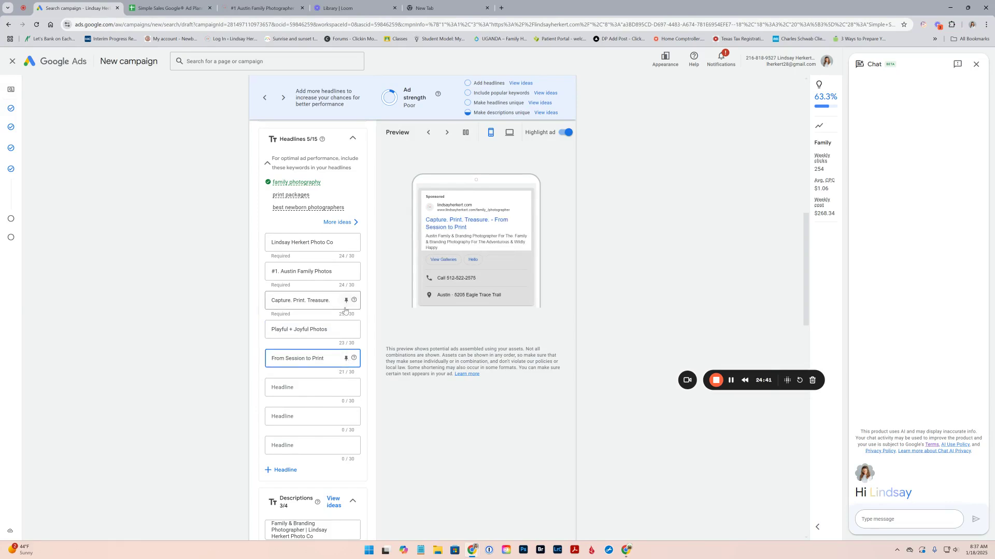
Replace the first description with the testimonial copied from C8.
scroll(345, 310, "down", 4)
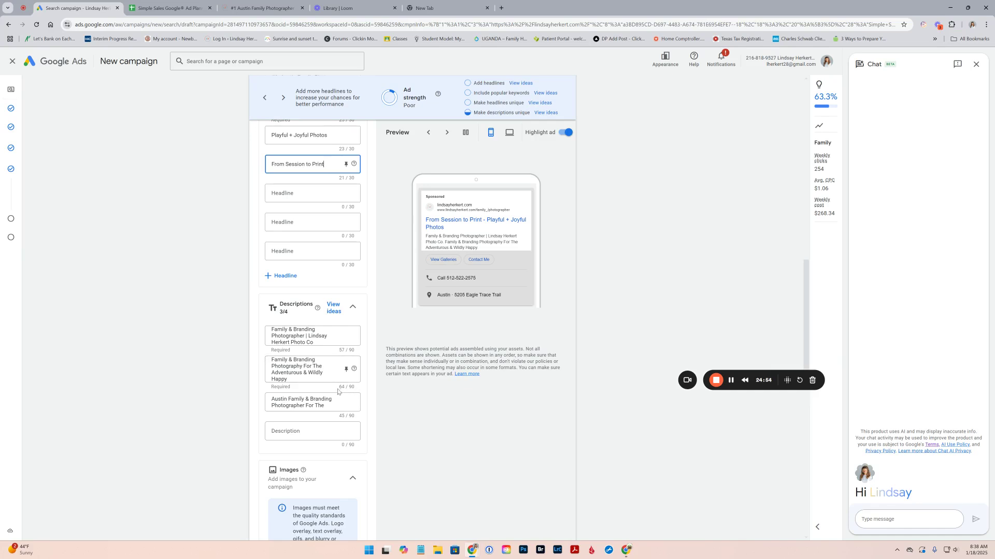
left_click(166, 9)
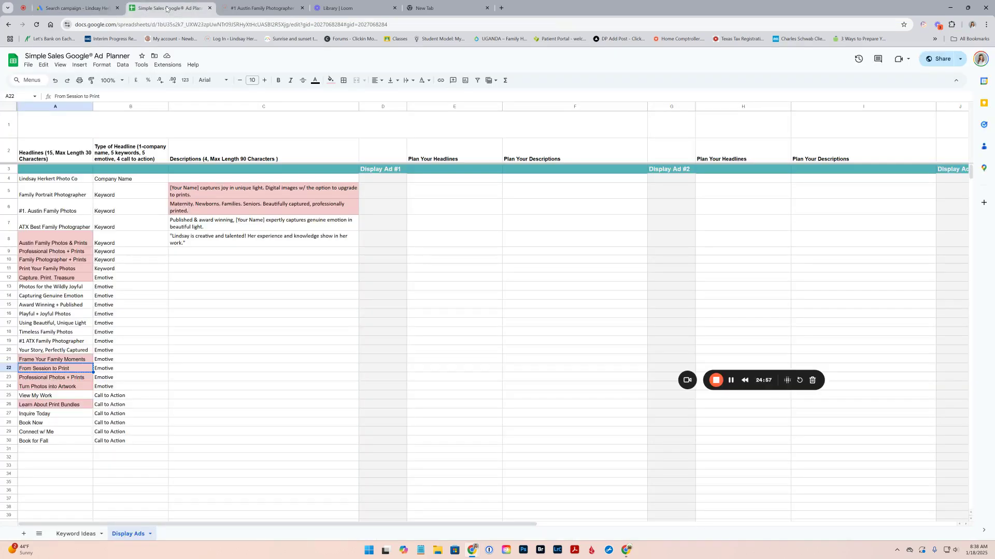
left_click(188, 245)
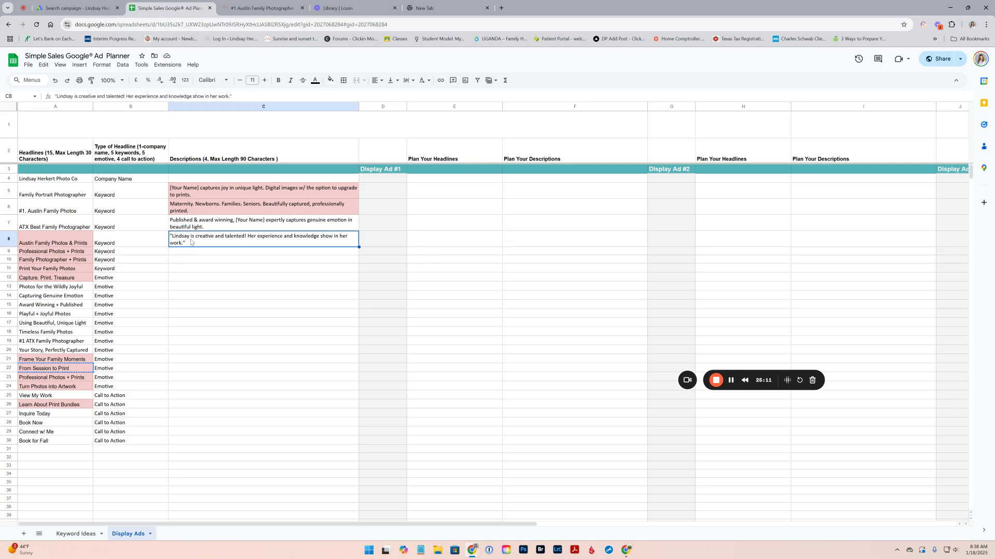
right_click(190, 237)
left_click(222, 260)
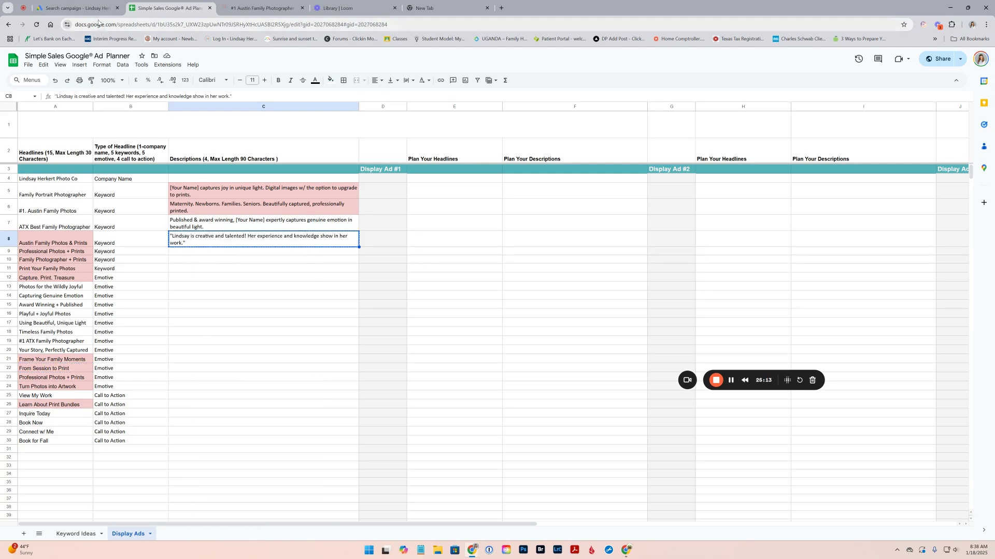
left_click(77, 8)
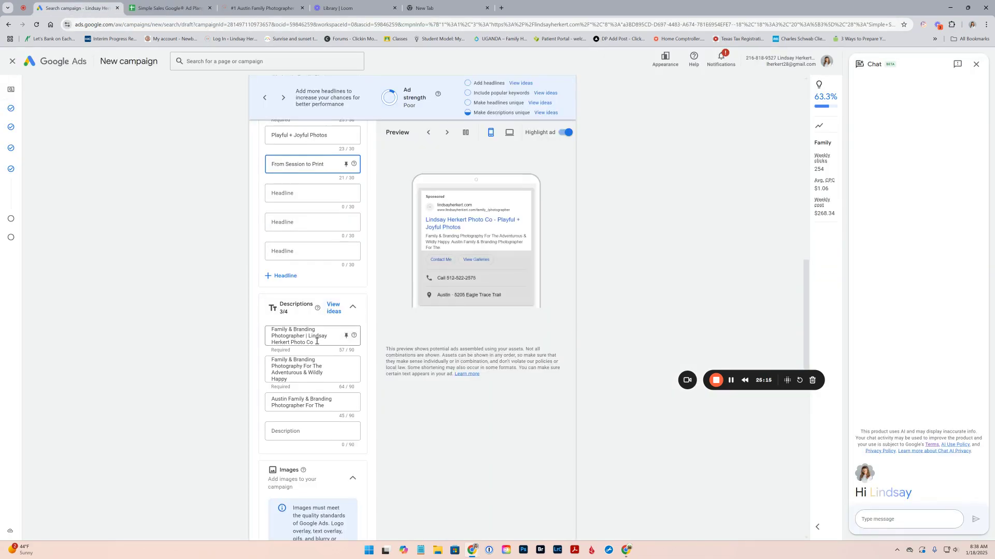
left_click_drag(317, 342, 264, 328)
key("ctrl+v")
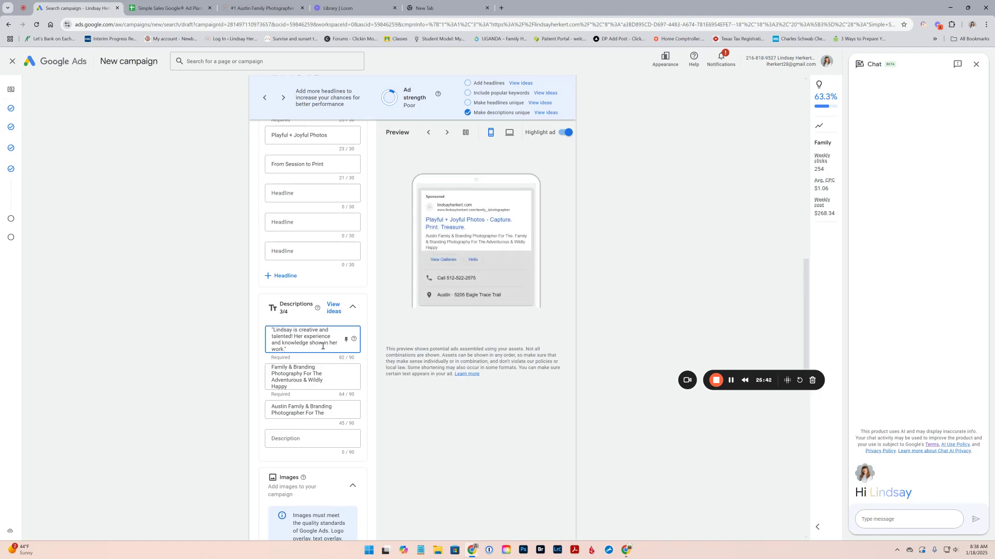
Replace the second description with the award-winning line from C7, now 92/90 characters.
left_click(155, 8)
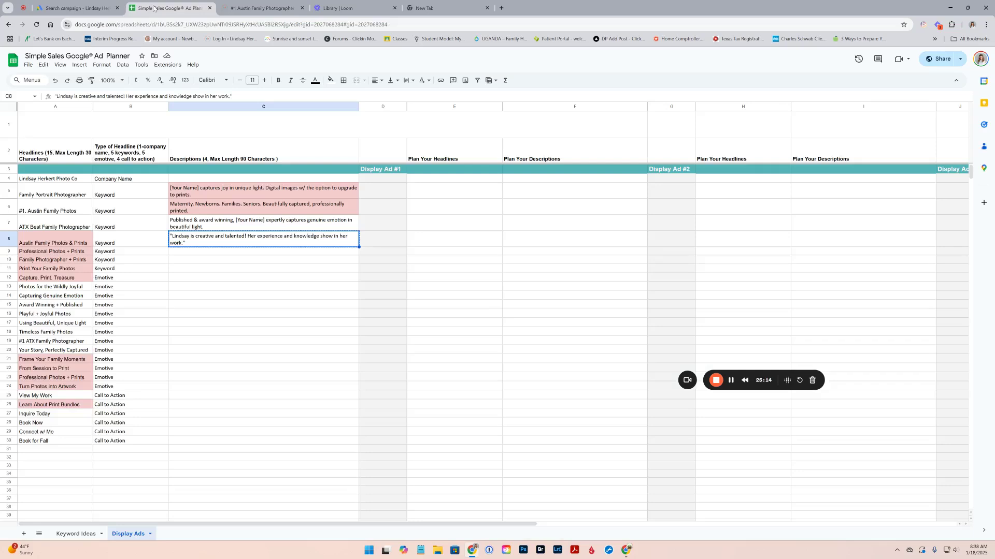
right_click(200, 224)
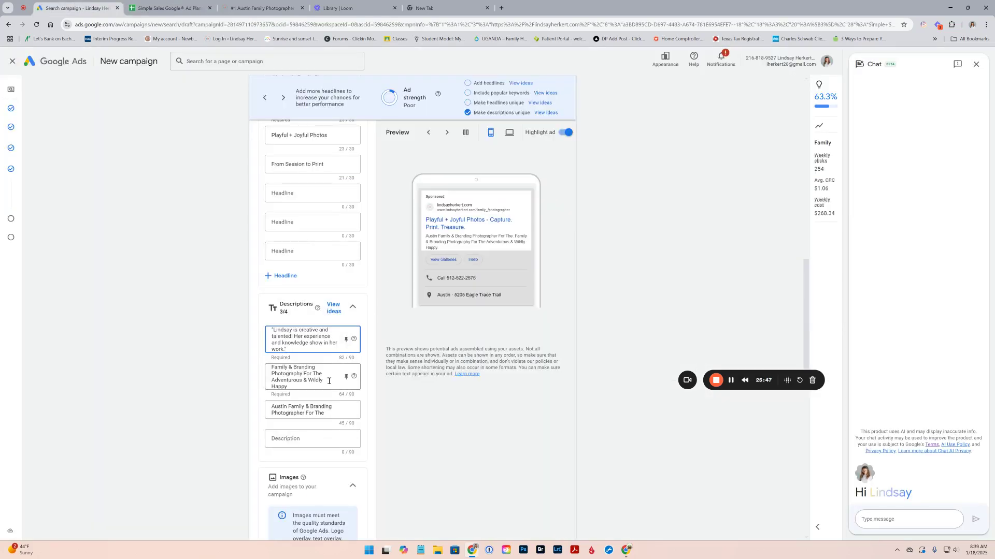
left_click_drag(319, 385, 251, 361)
key("ctrl+v")
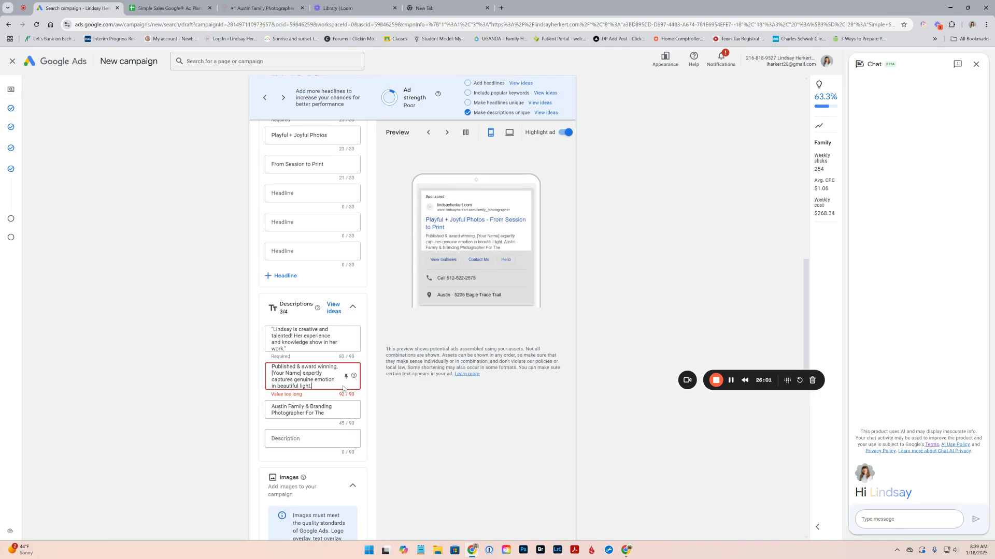
scroll(345, 386, "down", 1)
scroll(347, 384, "down", 3)
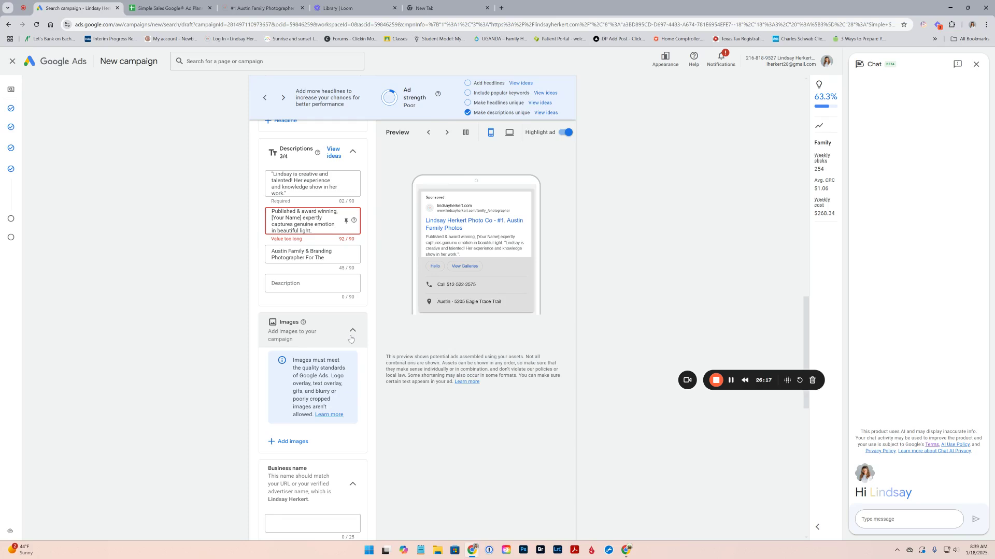
Scroll the Family ad's assets to the Sitelinks card with its account-level sitelinks and Sitelink 1–4 slots.
left_click(352, 332)
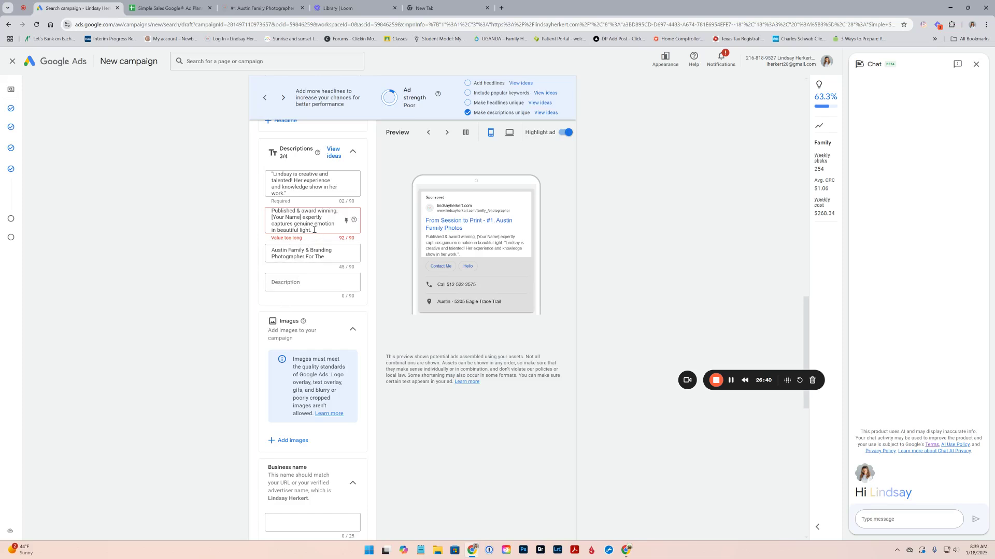
scroll(315, 232, "down", 1)
scroll(315, 232, "up", 3)
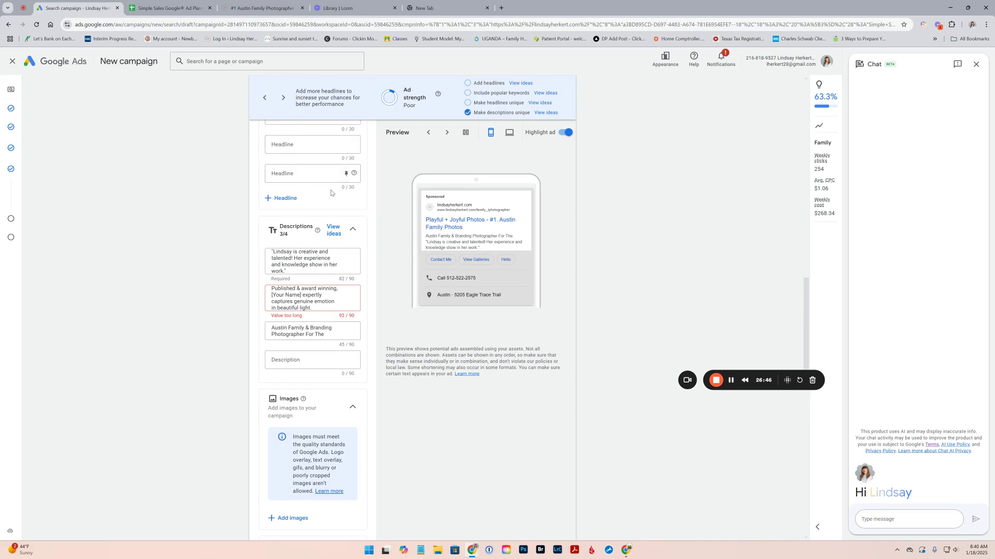
scroll(331, 193, "up", 1)
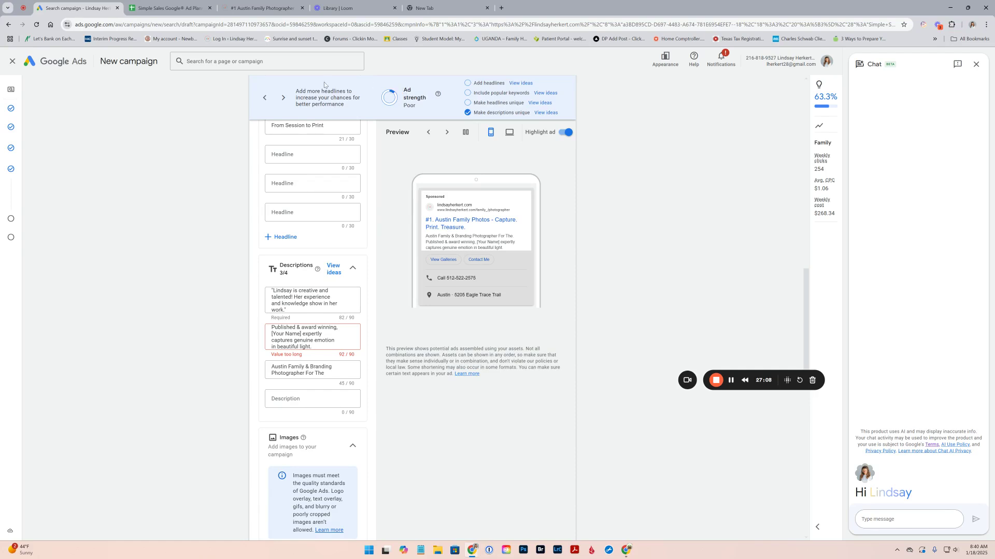
scroll(334, 150, "down", 1)
scroll(331, 154, "down", 7)
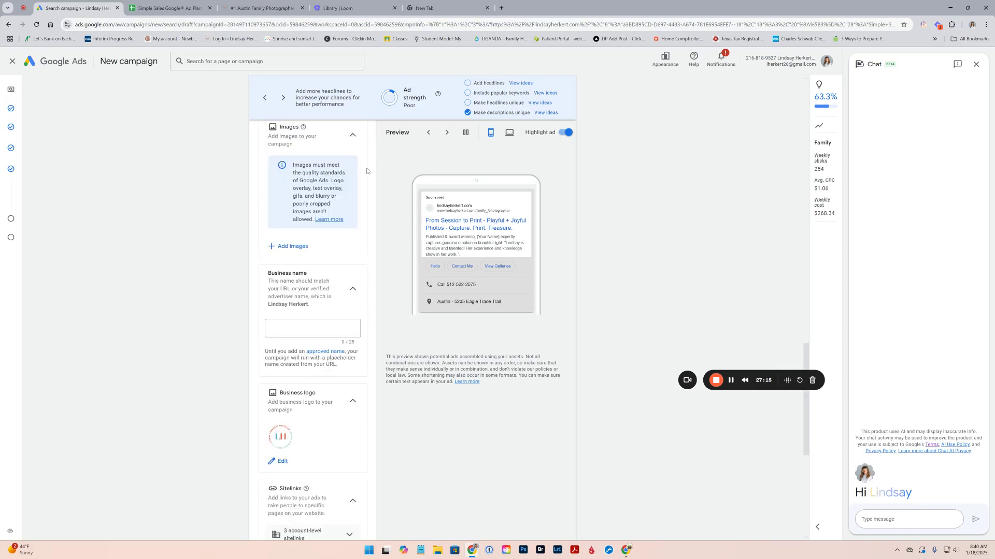
scroll(349, 174, "up", 1)
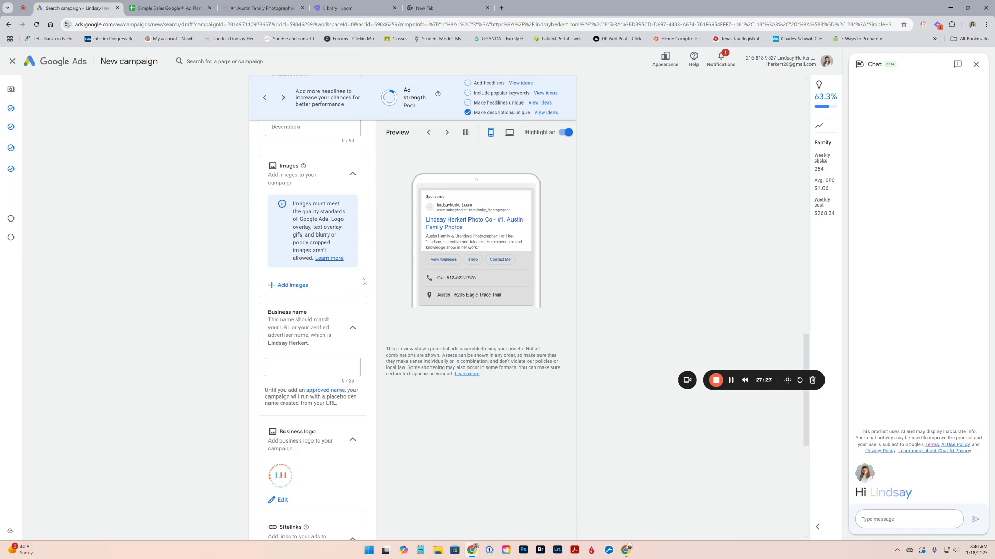
scroll(362, 284, "down", 1)
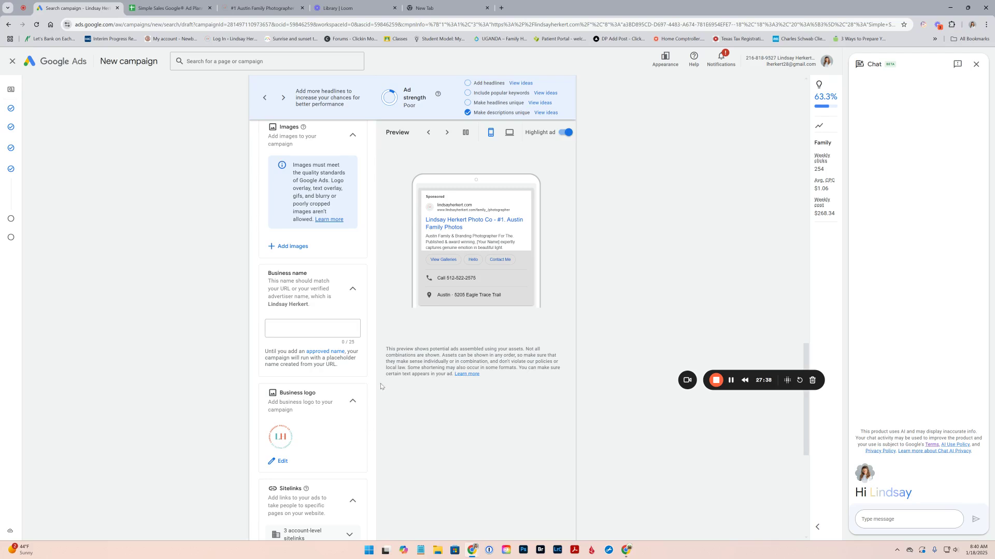
scroll(305, 325, "down", 2)
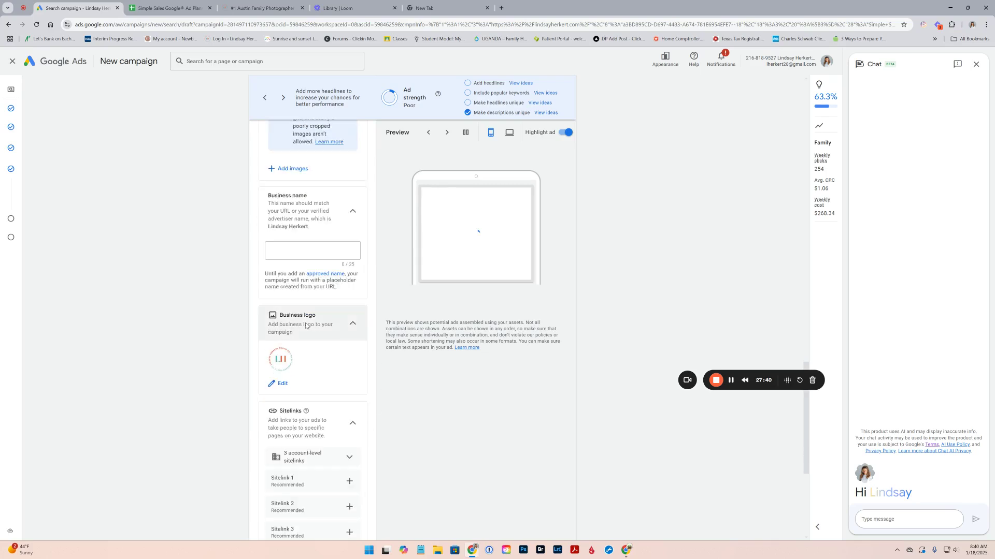
scroll(313, 367, "down", 3)
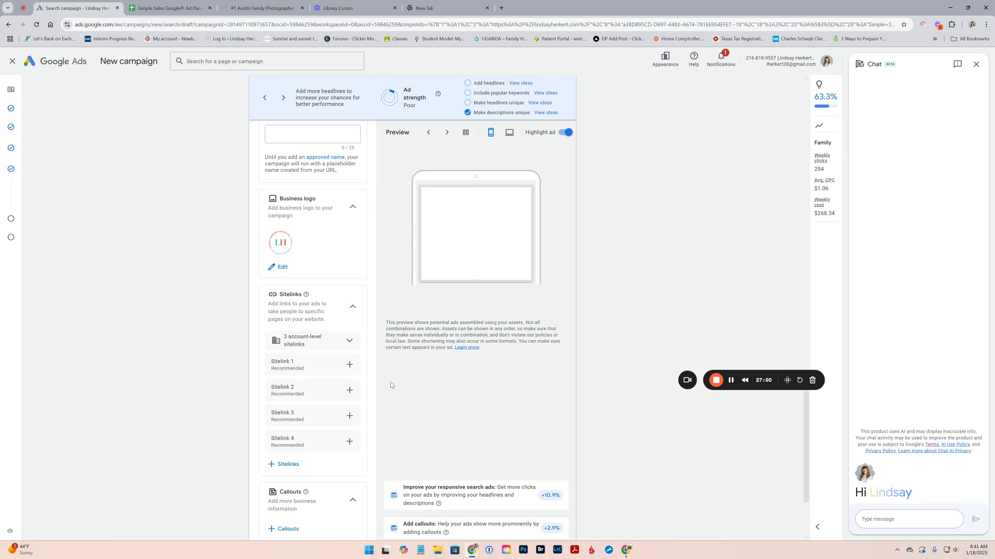
Expand the list of three account-level sitelinks to review them.
left_click(349, 341)
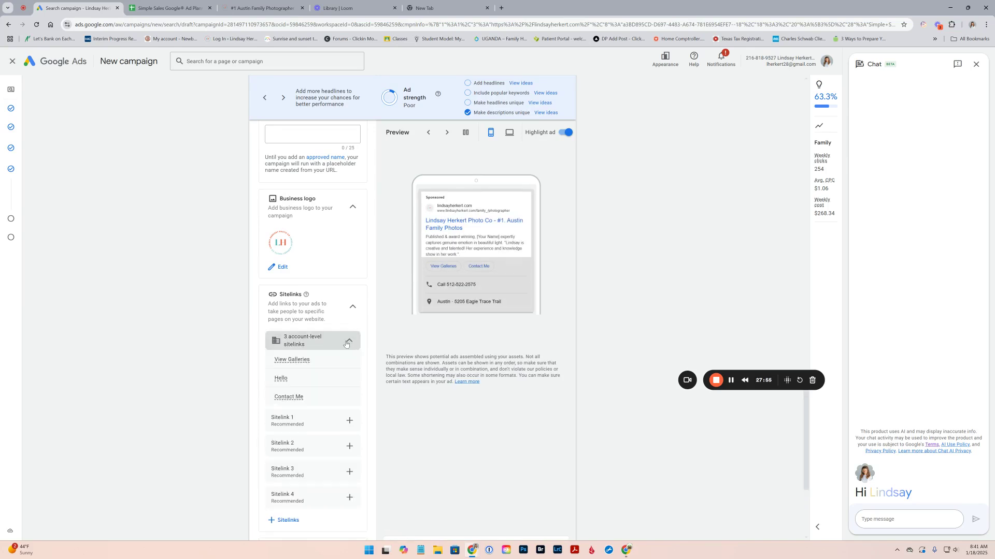
left_click(347, 343)
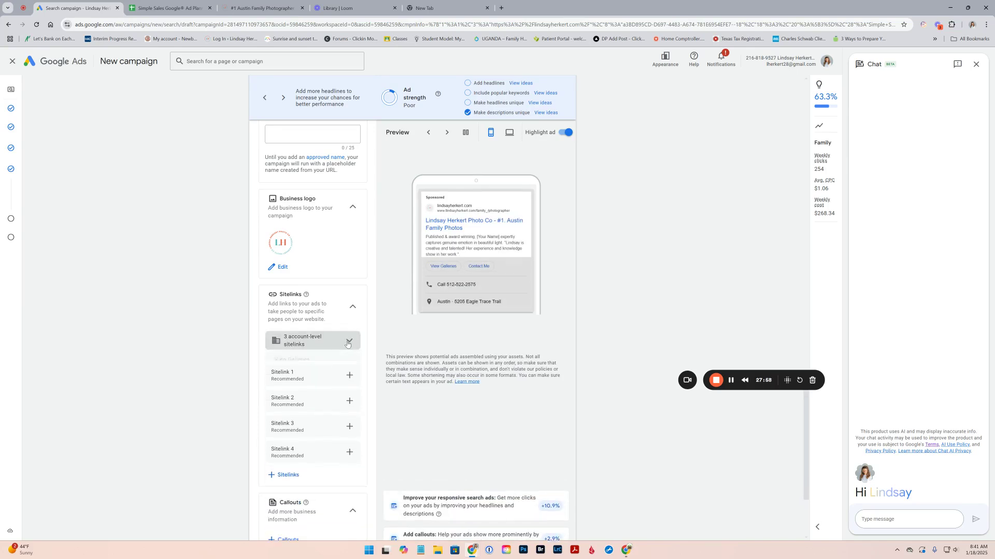
left_click(348, 342)
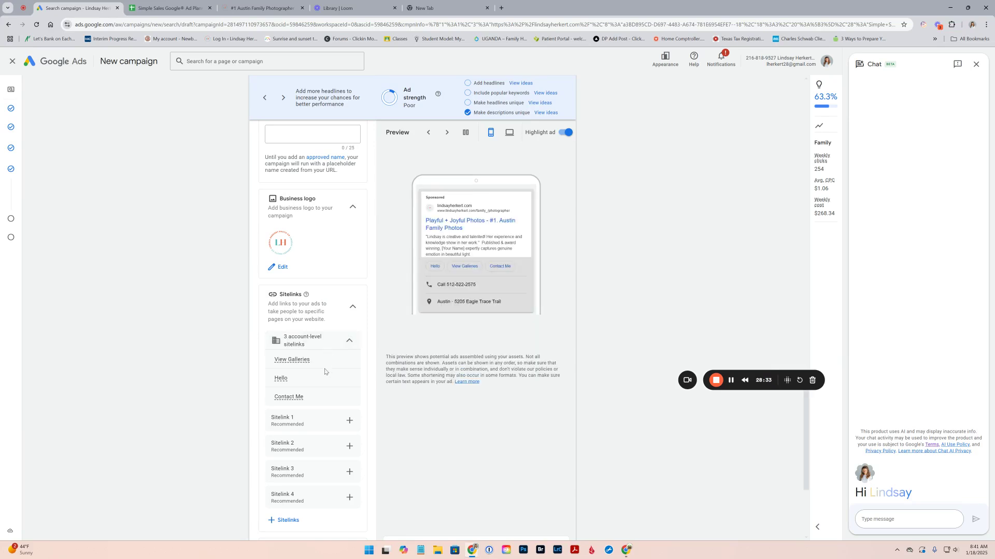
Collapse and re-expand the Sitelinks card, then start a new Sitelink 1 in Create sitelink.
left_click(351, 307)
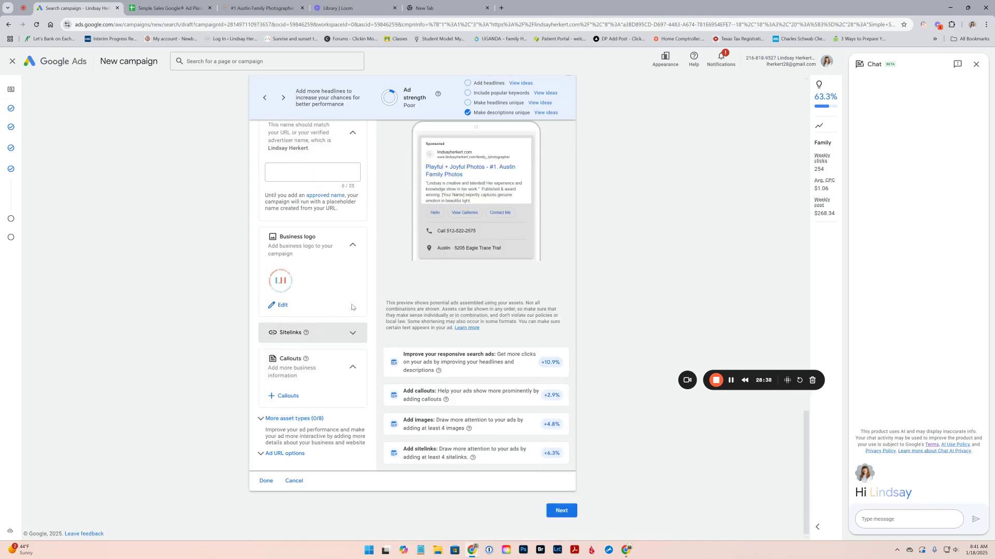
left_click(352, 337)
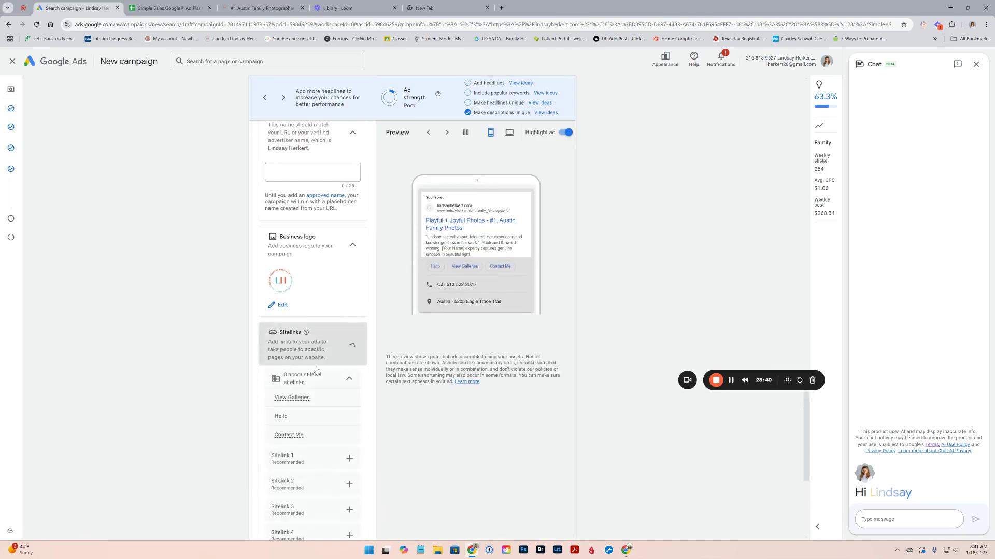
left_click(349, 460)
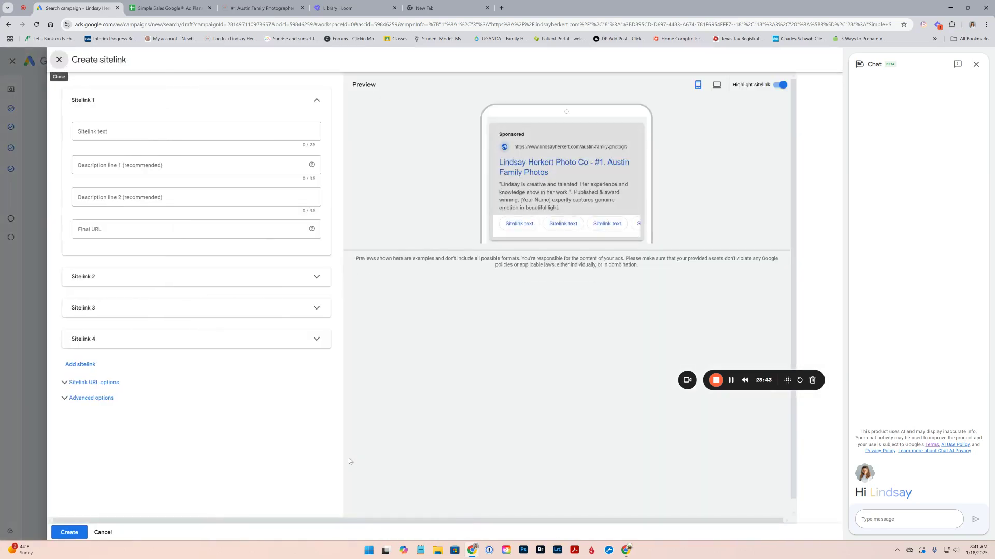
Enter 'Print' as the Sitelink 1 text, then discard it and close Create sitelink unsaved.
left_click(120, 132)
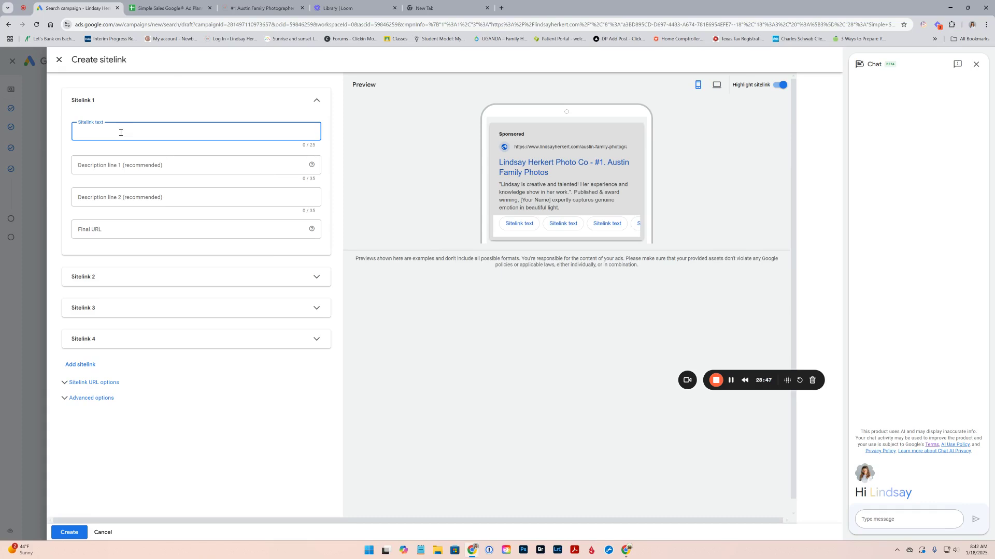
type("Print Info")
left_click(299, 284)
left_click(308, 284)
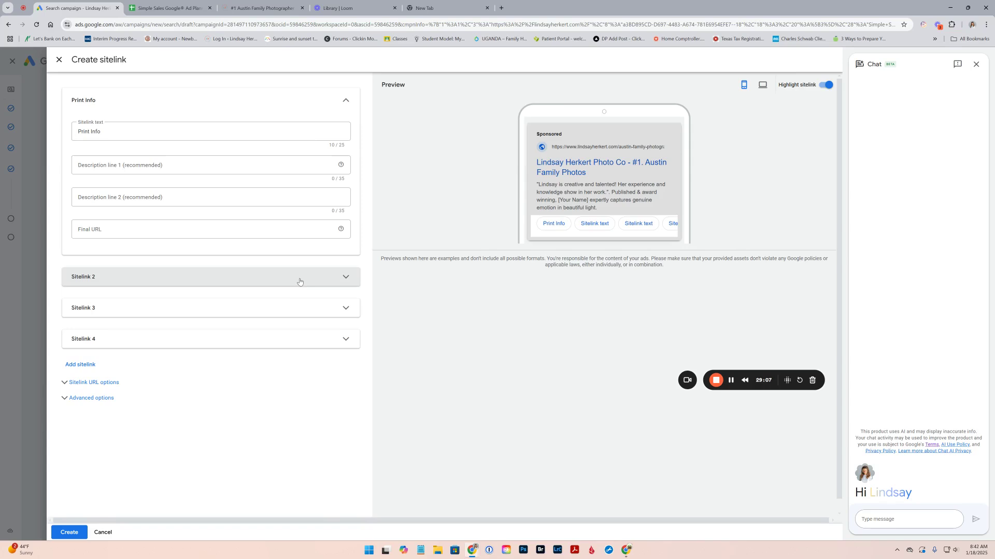
left_click(60, 61)
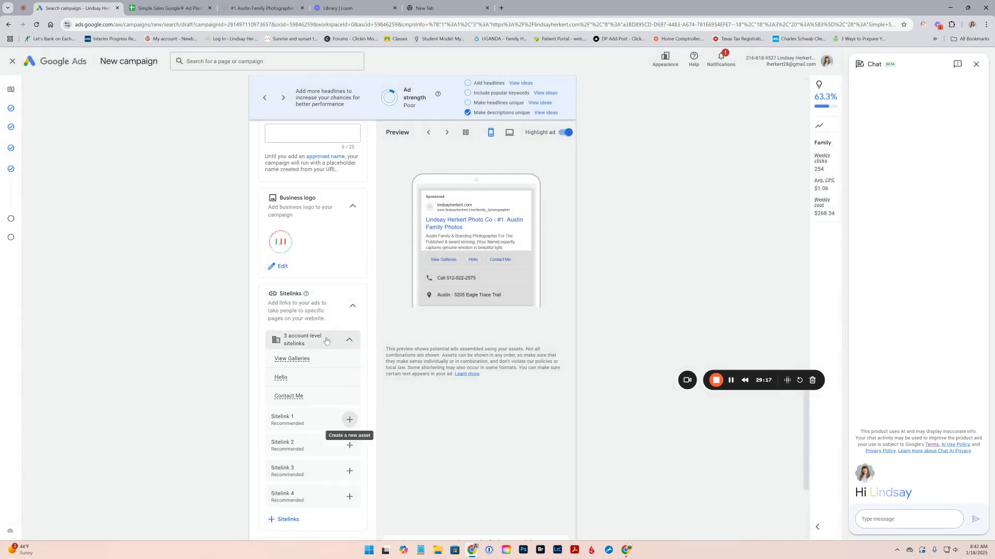
Select the existing callouts Book Now for Spring! and Book Now! for the Family ad.
scroll(401, 310, "down", 1)
scroll(325, 341, "down", 4)
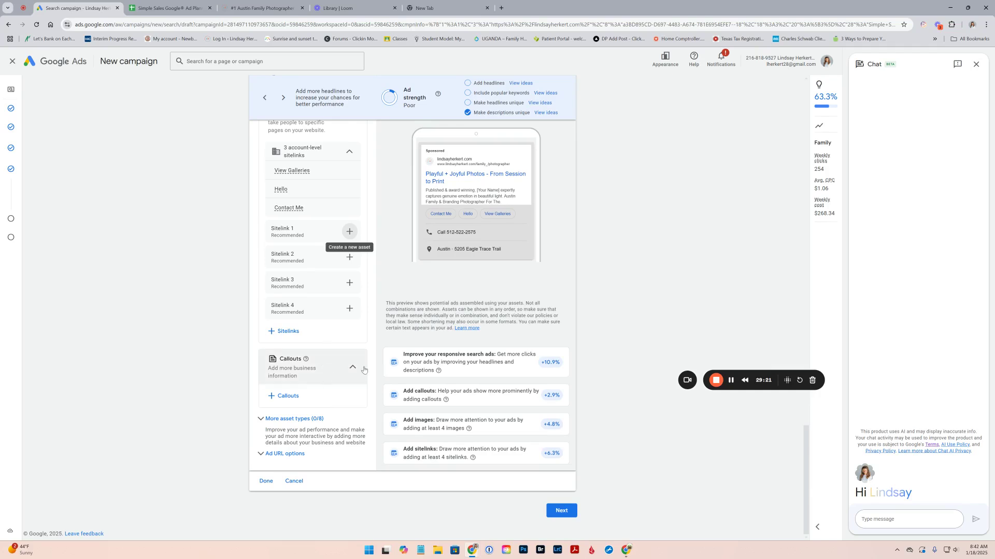
left_click(293, 399)
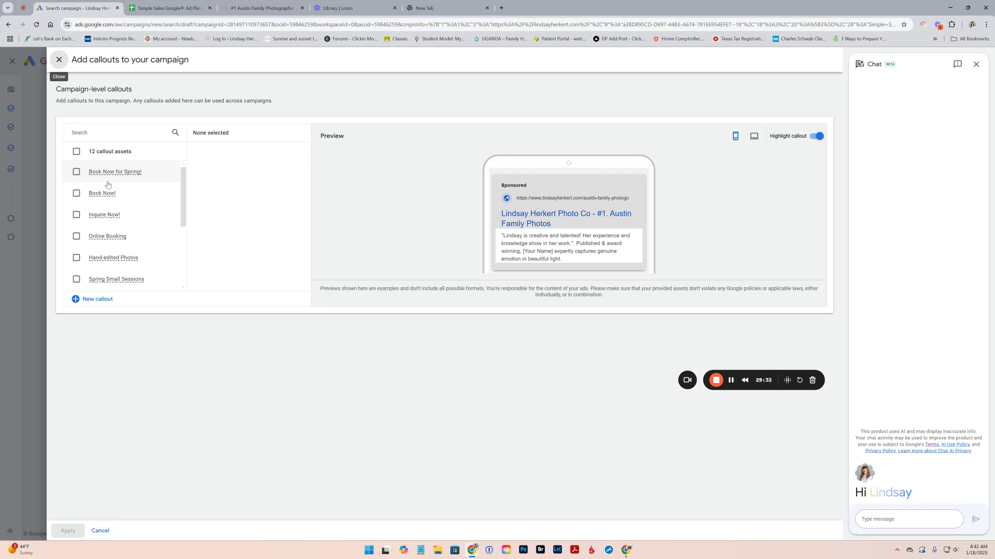
mouse_move(115, 179)
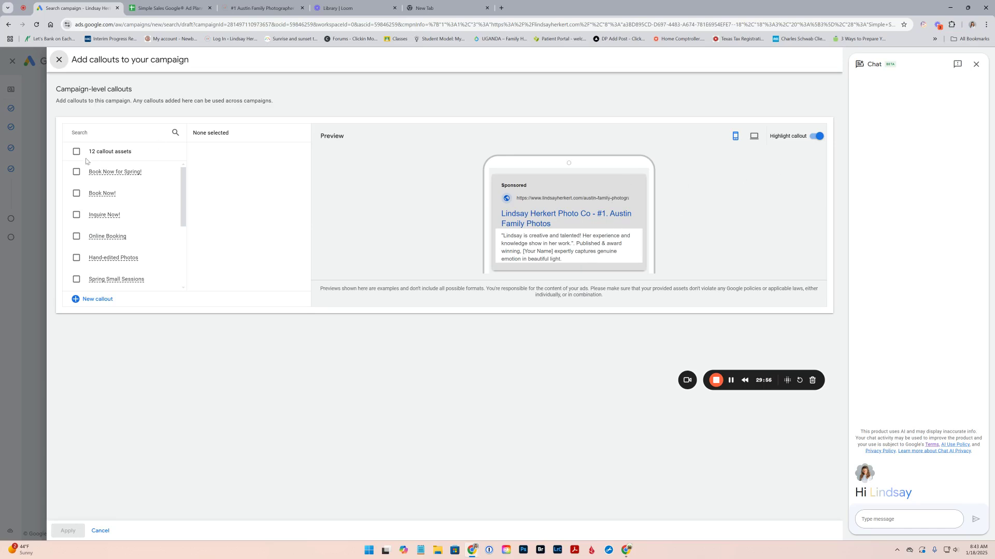
left_click(77, 173)
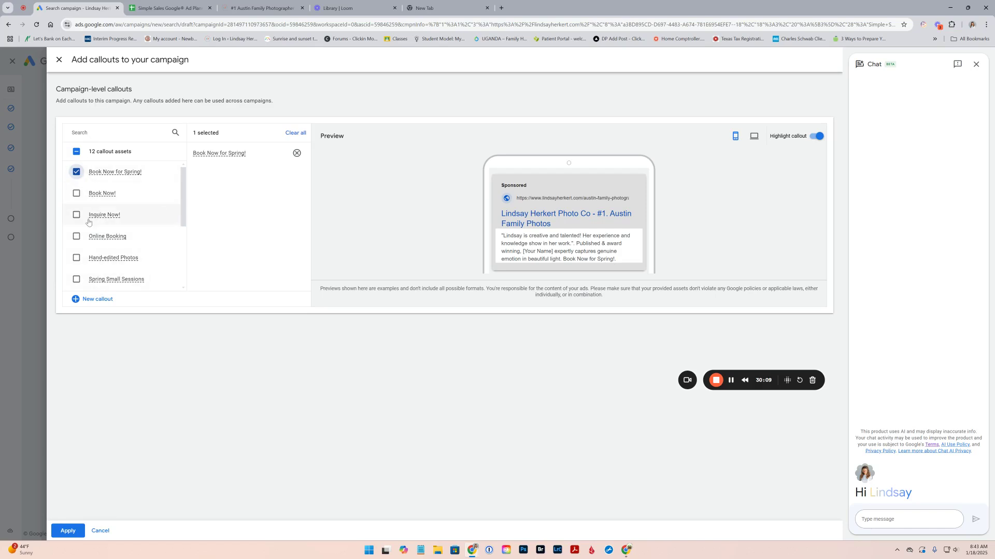
left_click(77, 193)
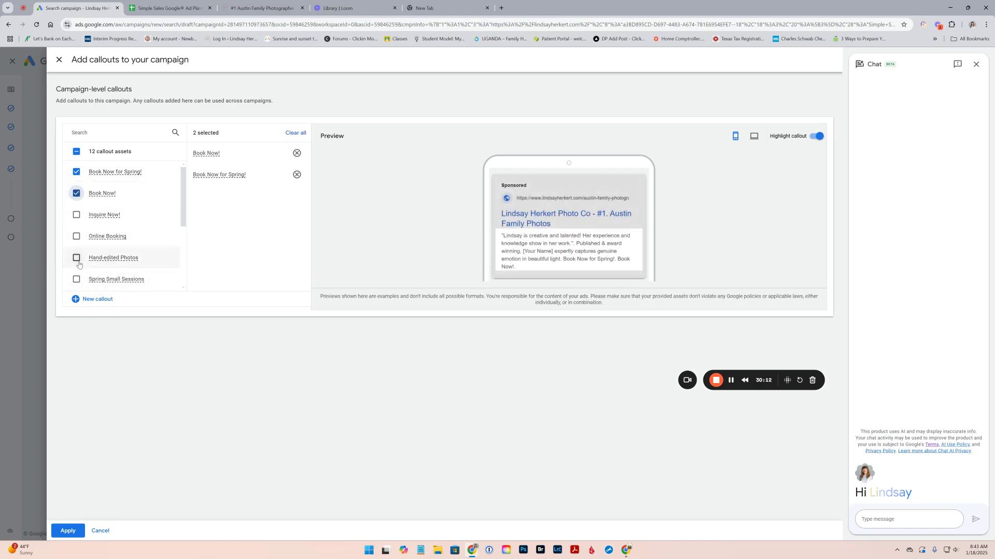
Create and save a new 'Print Info!' callout, keeping all three callouts on the ad.
left_click(94, 300)
left_click(168, 153)
type("Print")
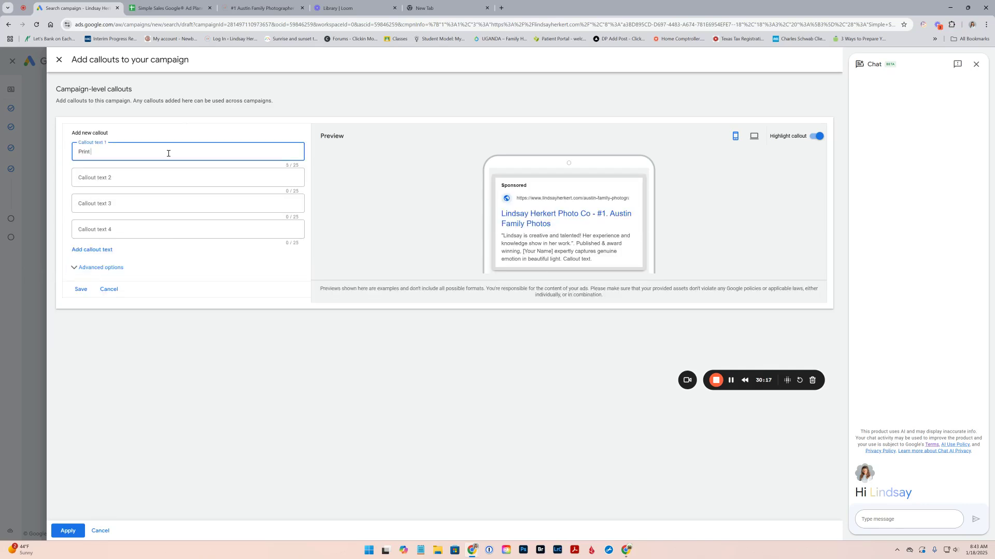
type(" iNFO")
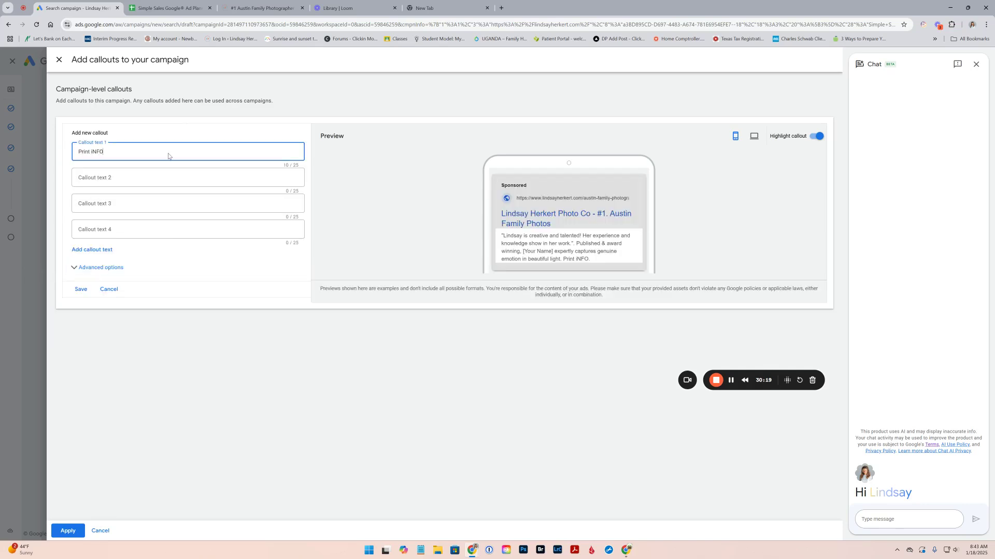
key("BackSpace")
key("BackSpace")
key("BackSpace")
key("BackSpace")
key("BackSpace")
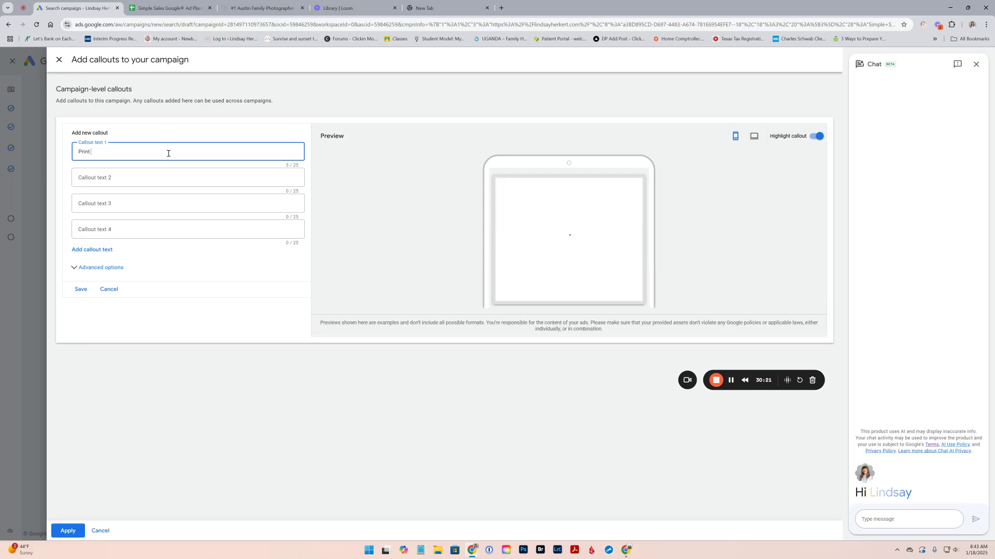
type("INfo")
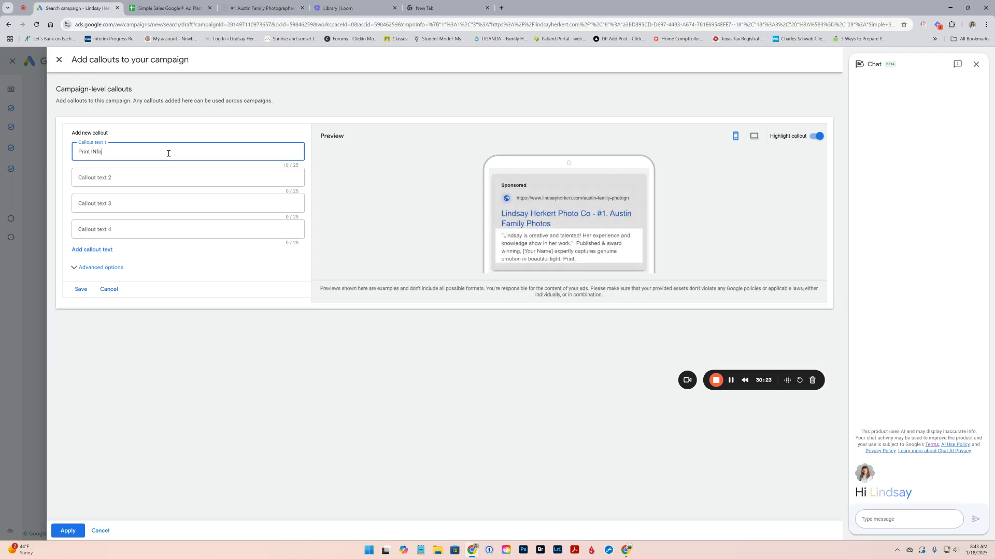
key("BackSpace")
key("BackSpace")
key("BackSpace")
type("n")
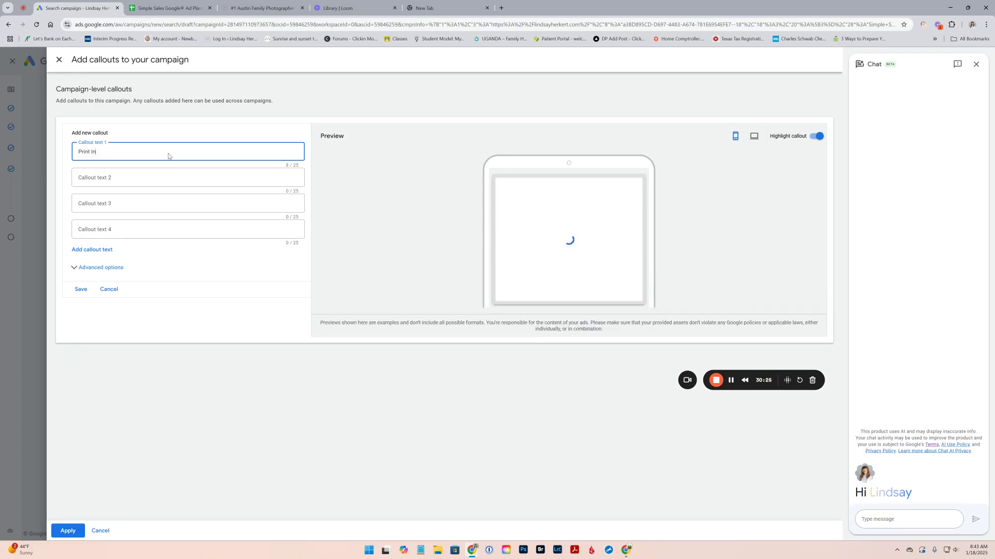
type("fo!")
left_click(81, 289)
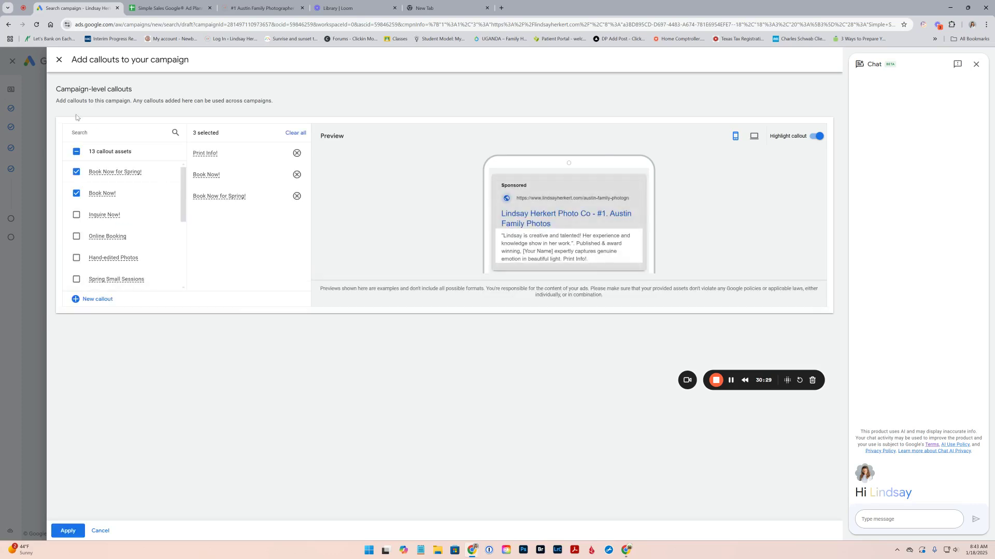
left_click(59, 59)
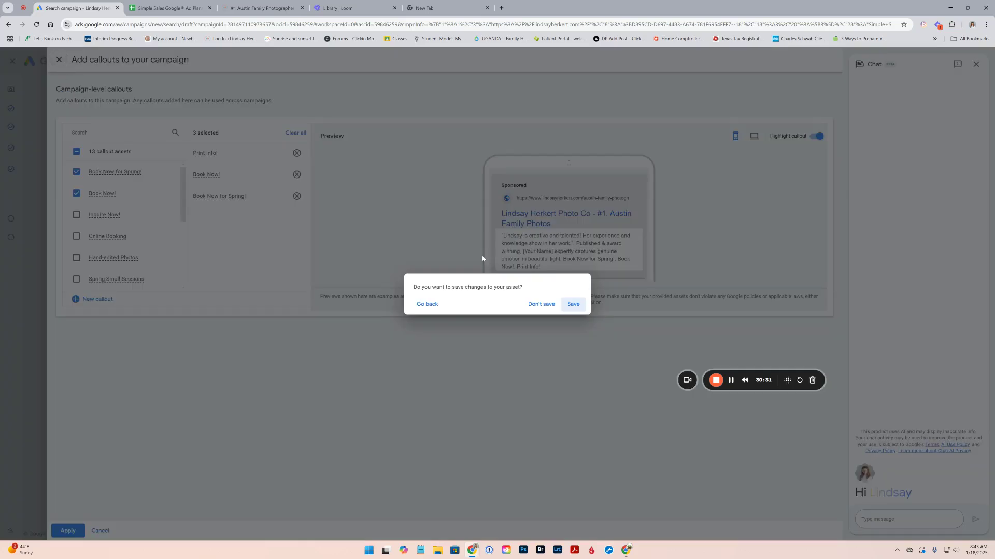
left_click(573, 305)
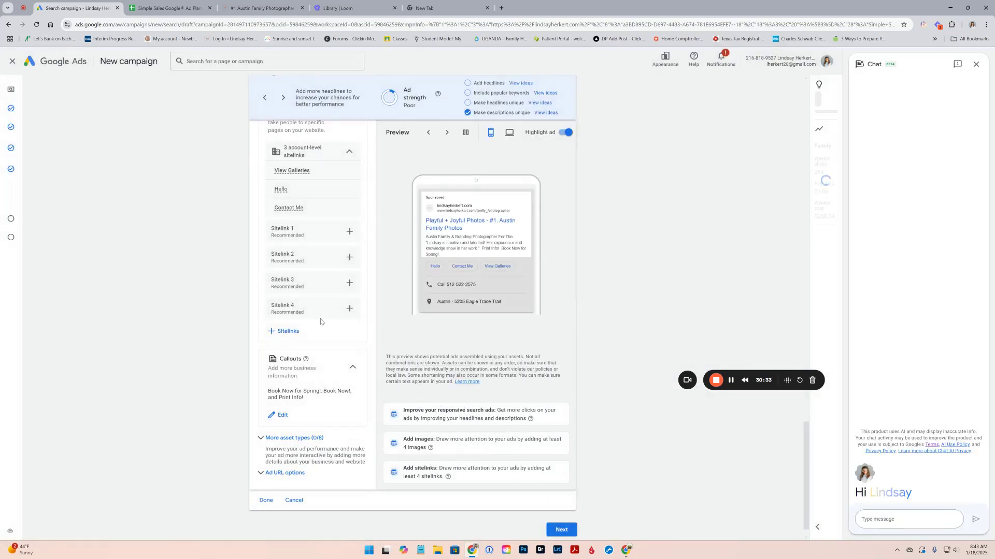
Expand More asset types and Promotions, open the promotion form, then close it without adding one.
left_click(299, 438)
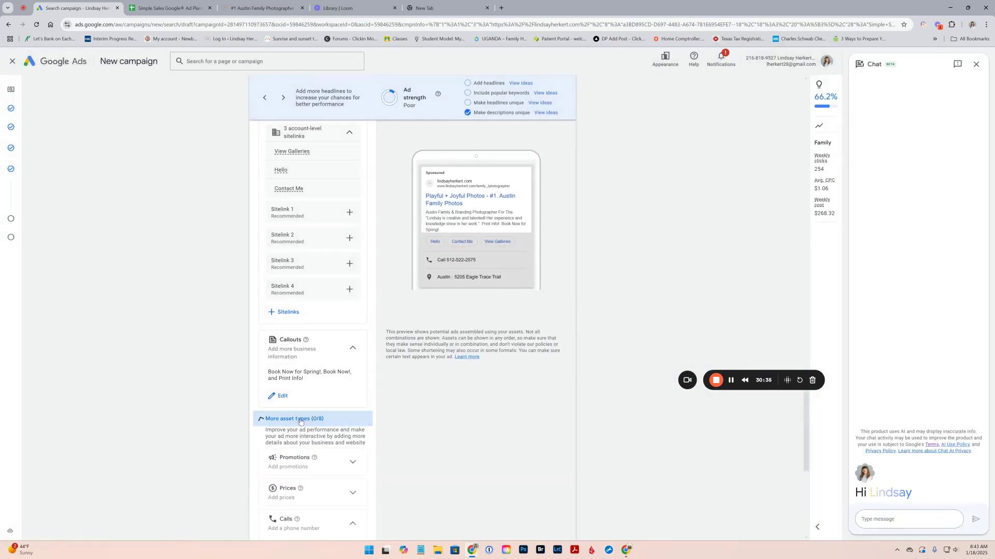
scroll(326, 383, "down", 2)
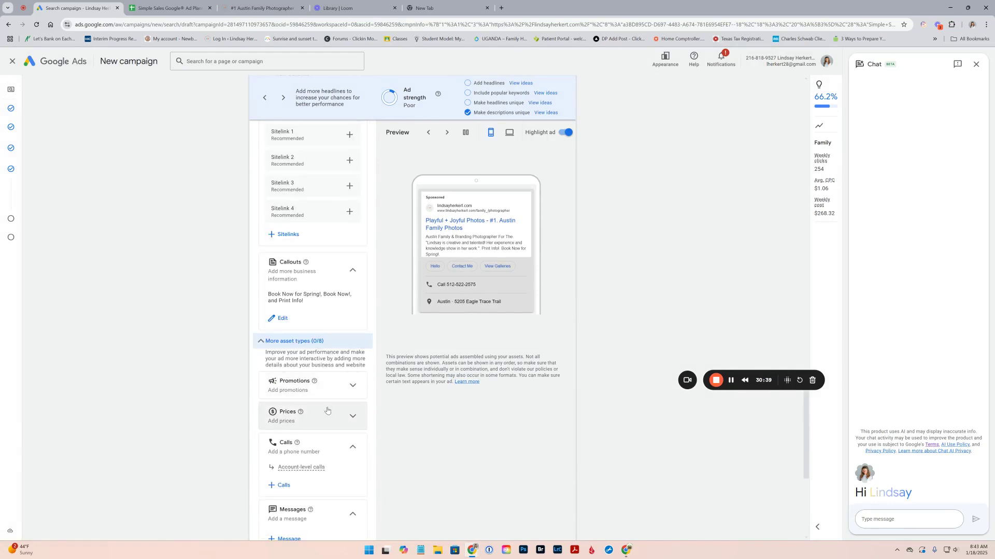
scroll(327, 410, "down", 1)
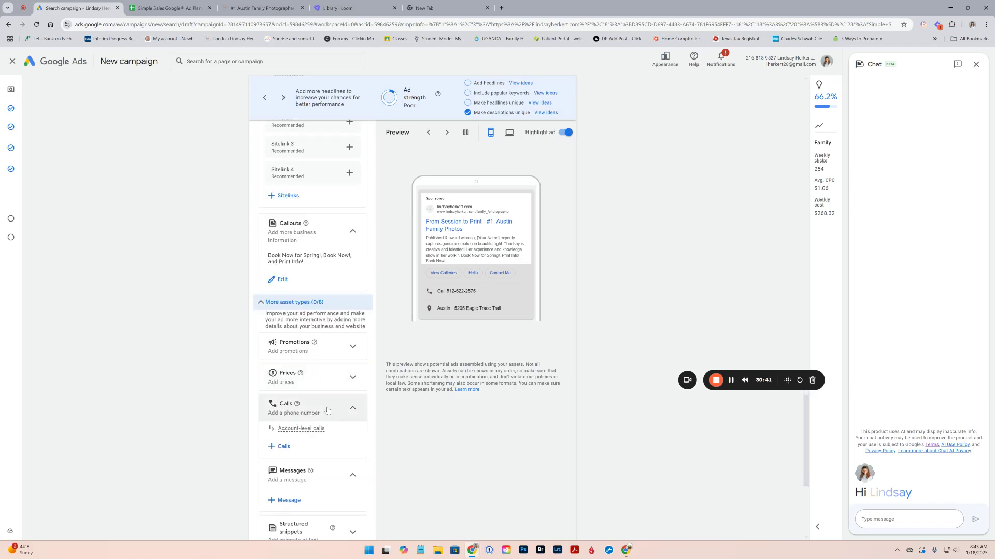
scroll(327, 410, "down", 1)
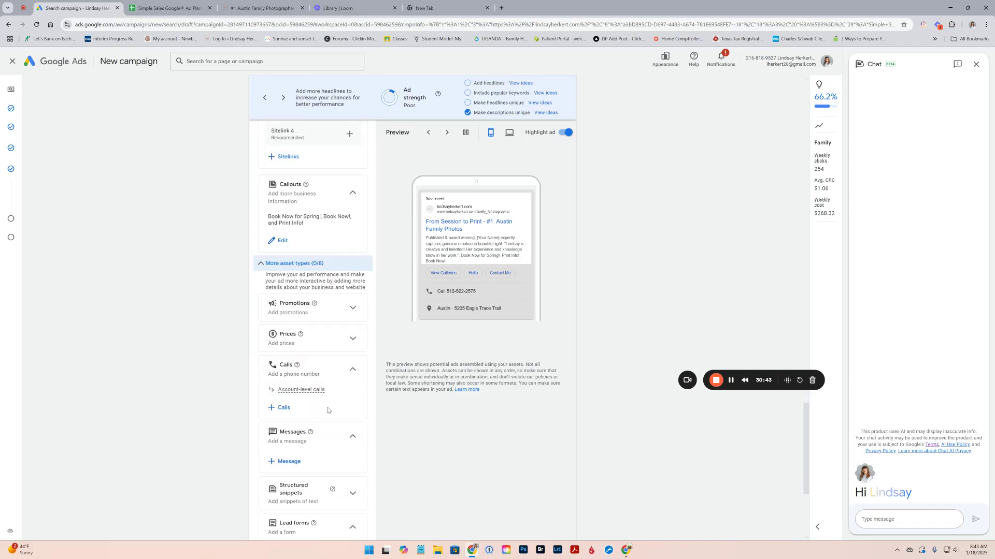
left_click(350, 310)
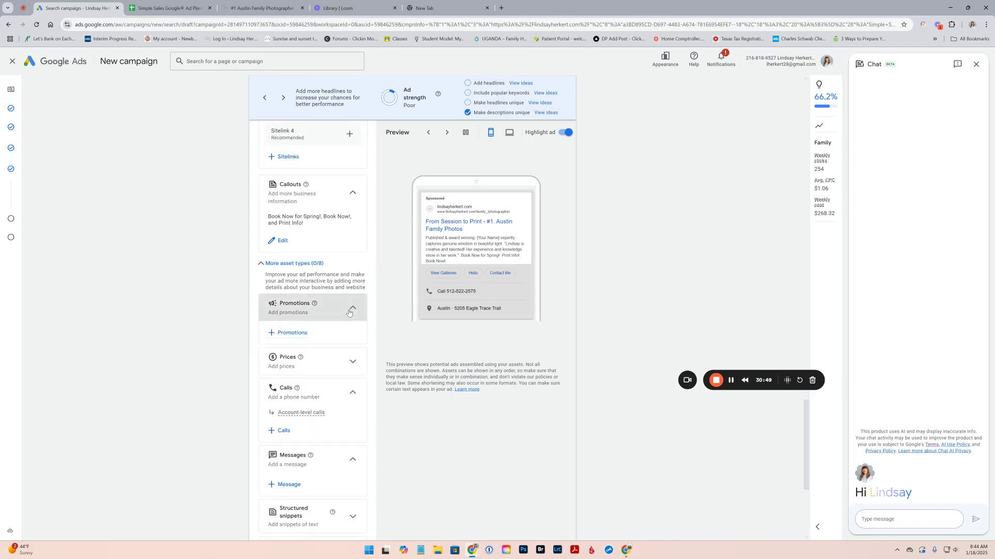
left_click(292, 334)
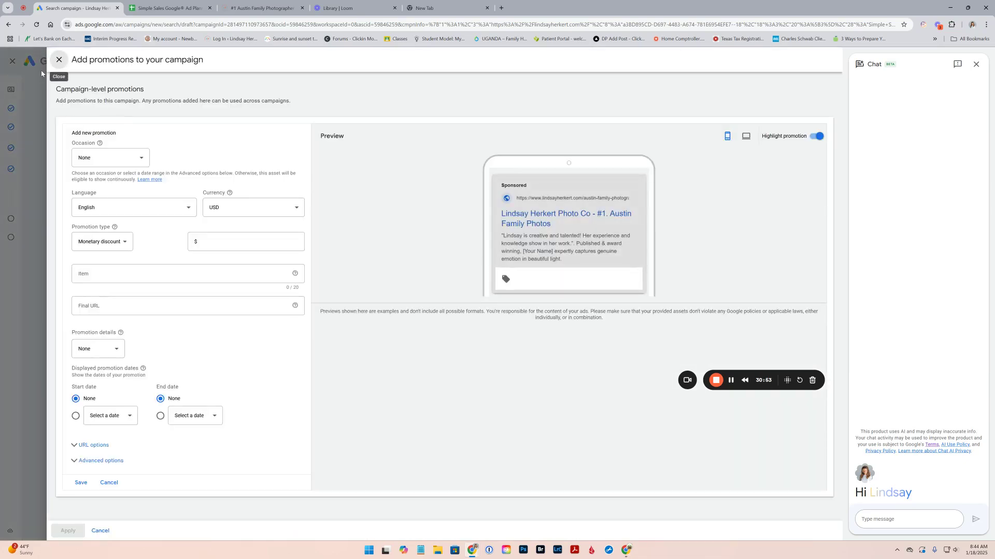
left_click(59, 59)
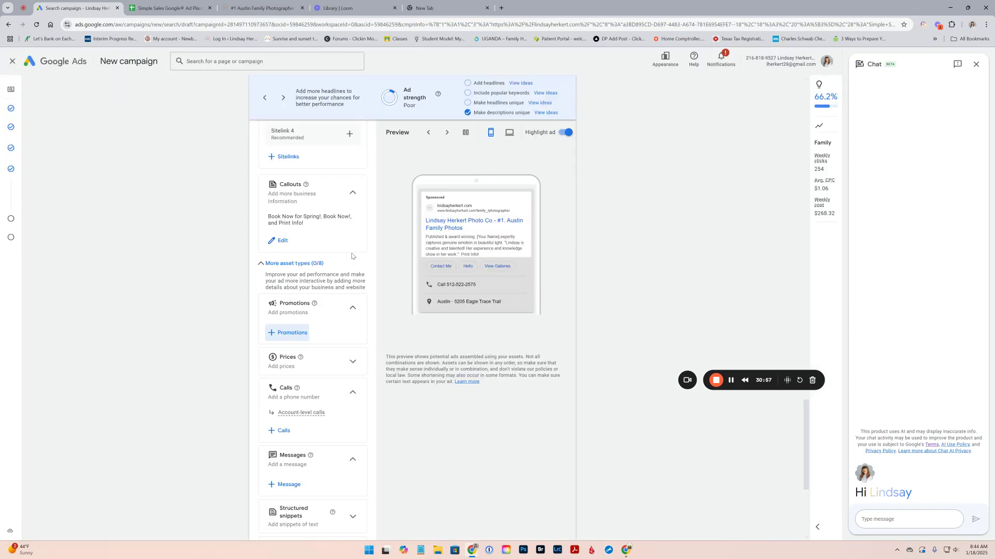
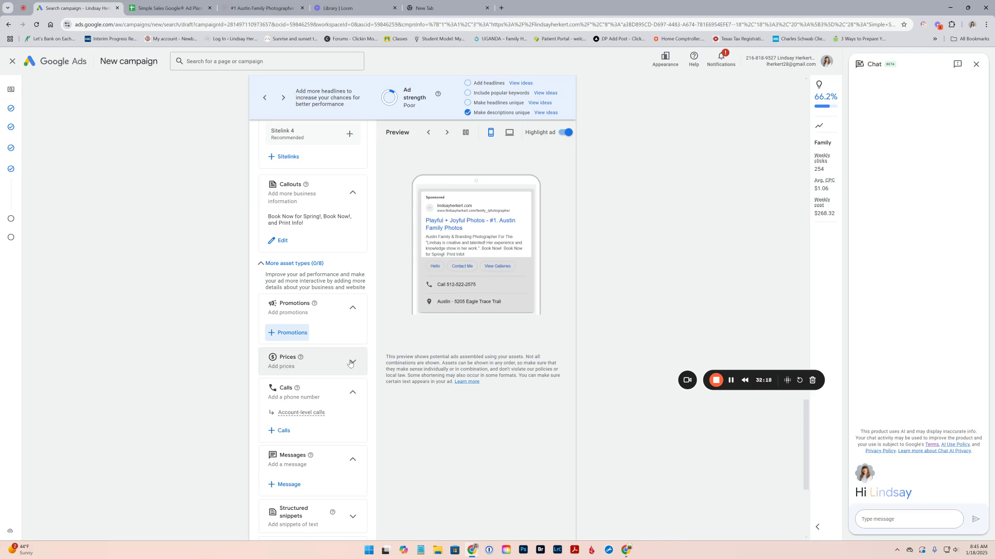
Look over the optional asset types, then collapse More asset types, keeping only sitelinks and callouts.
scroll(350, 362, "down", 1)
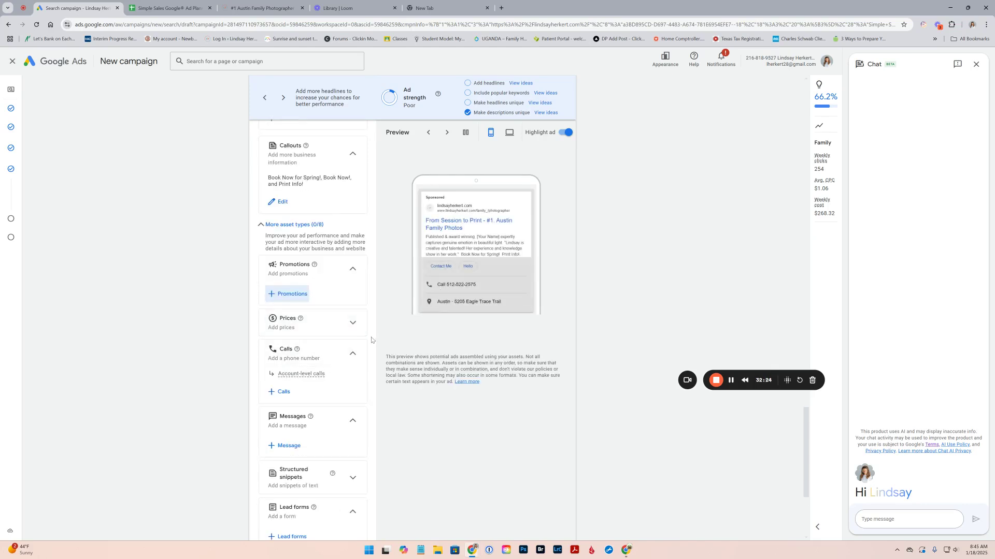
scroll(340, 378, "down", 1)
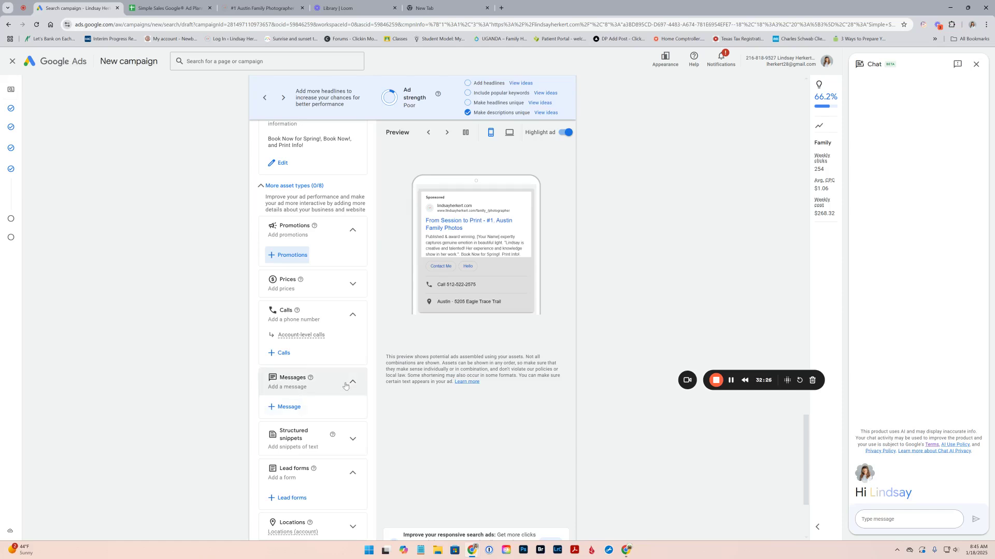
scroll(339, 406, "down", 1)
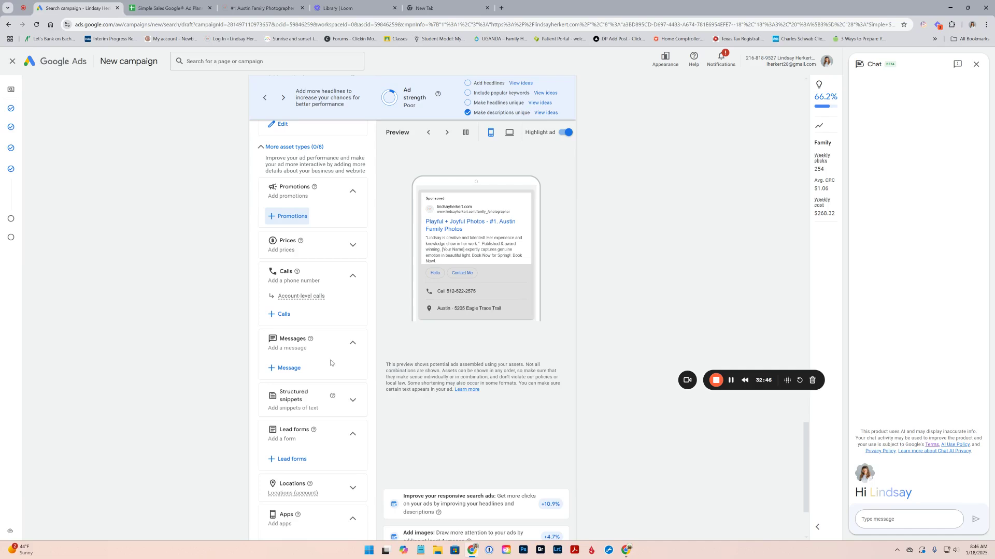
scroll(337, 359, "down", 2)
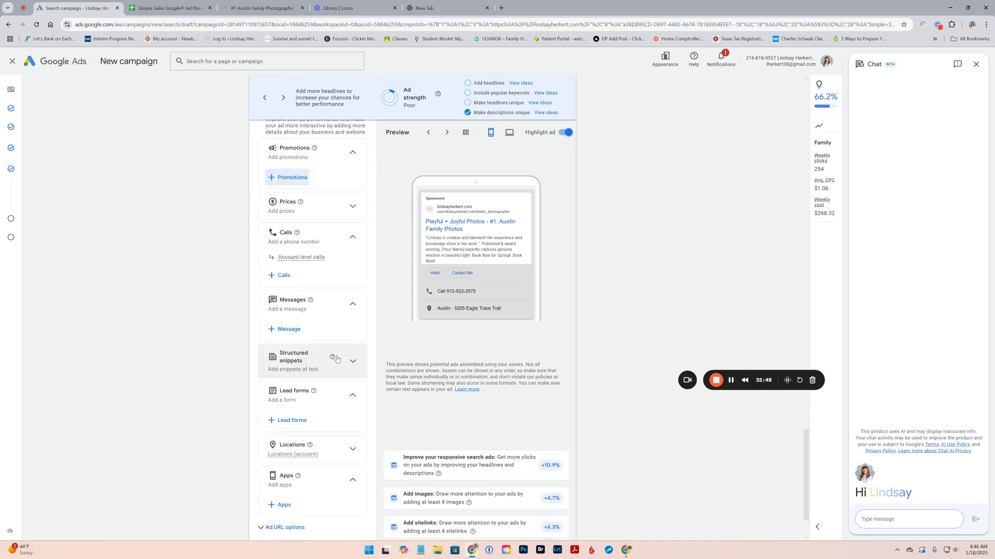
scroll(331, 375, "up", 8)
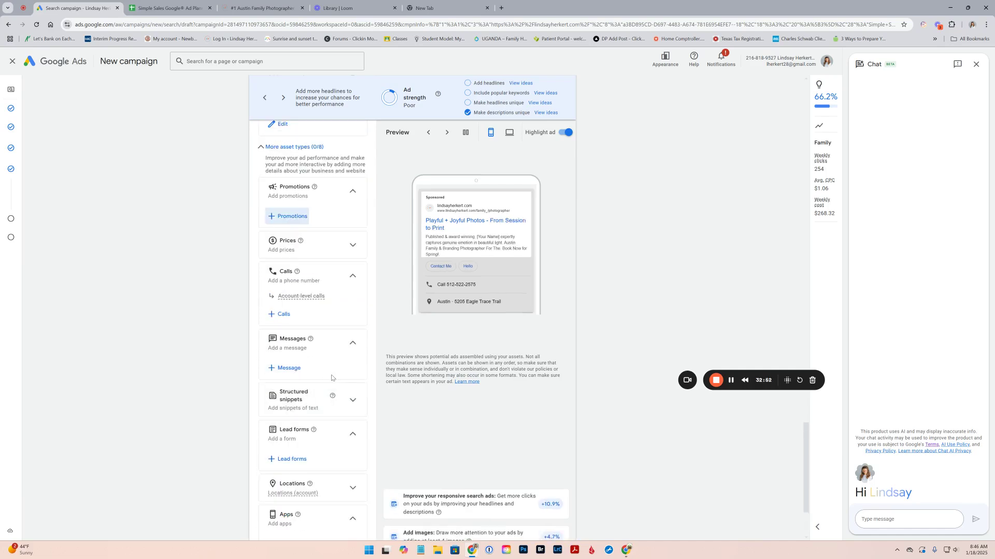
scroll(332, 378, "down", 2)
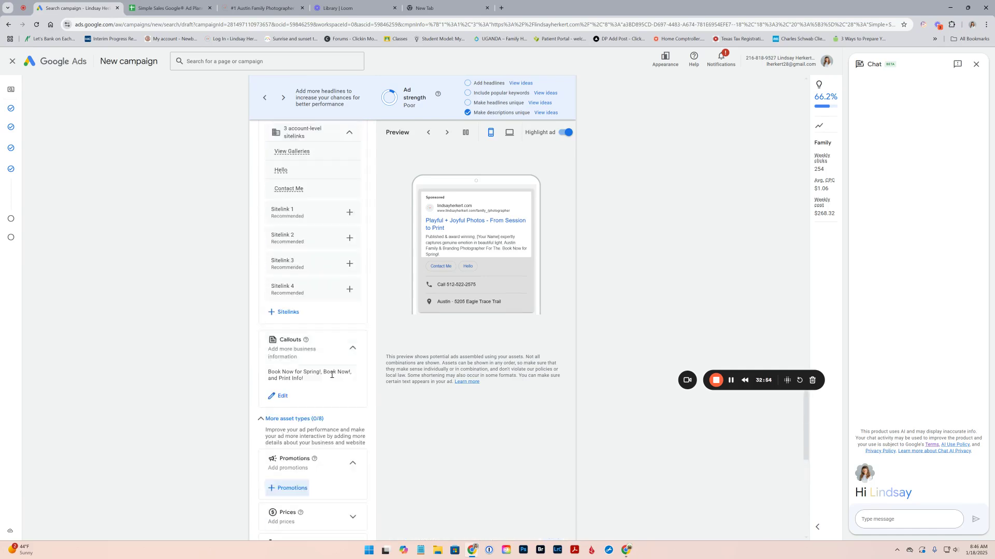
left_click(260, 381)
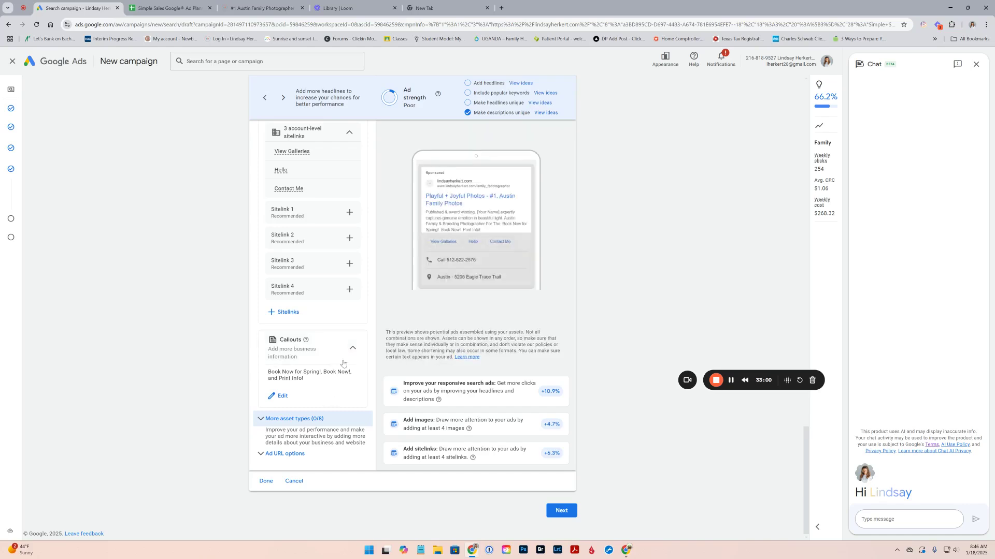
Advance the campaign to the Budget step, which shows the recommended $38.33 daily budget.
left_click(557, 514)
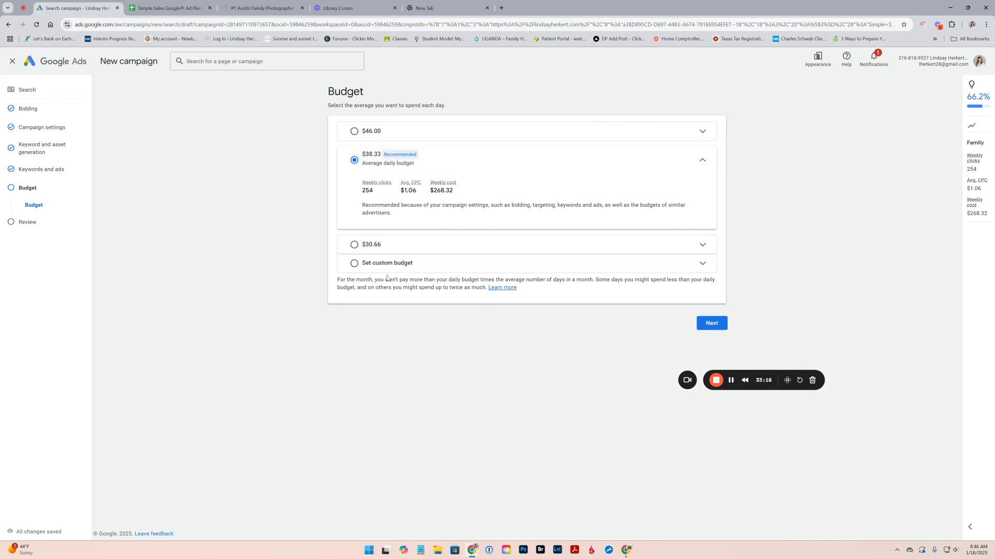
Set a custom $10.00 average daily budget instead of $38.33, then exit to the account Overview.
left_click(355, 264)
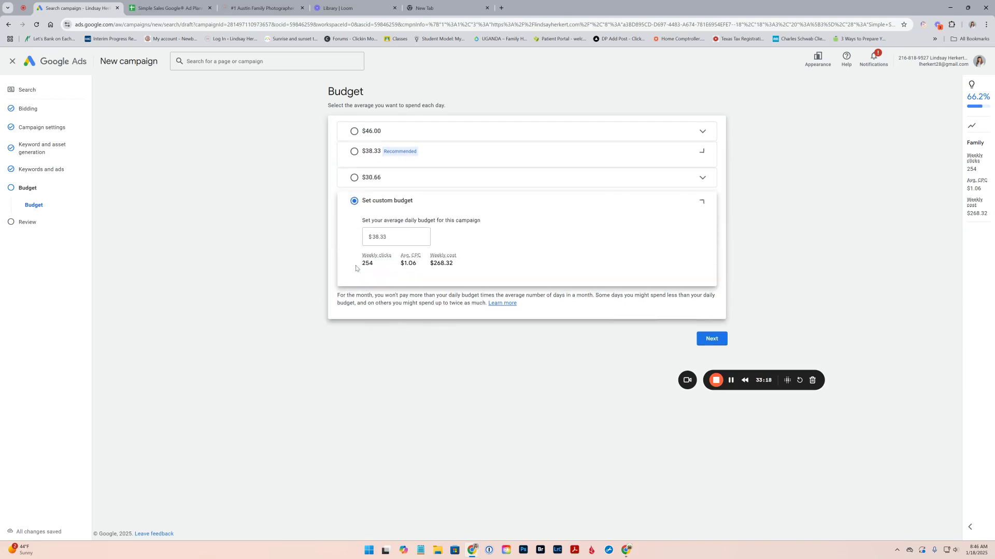
left_click_drag(397, 230, 362, 232)
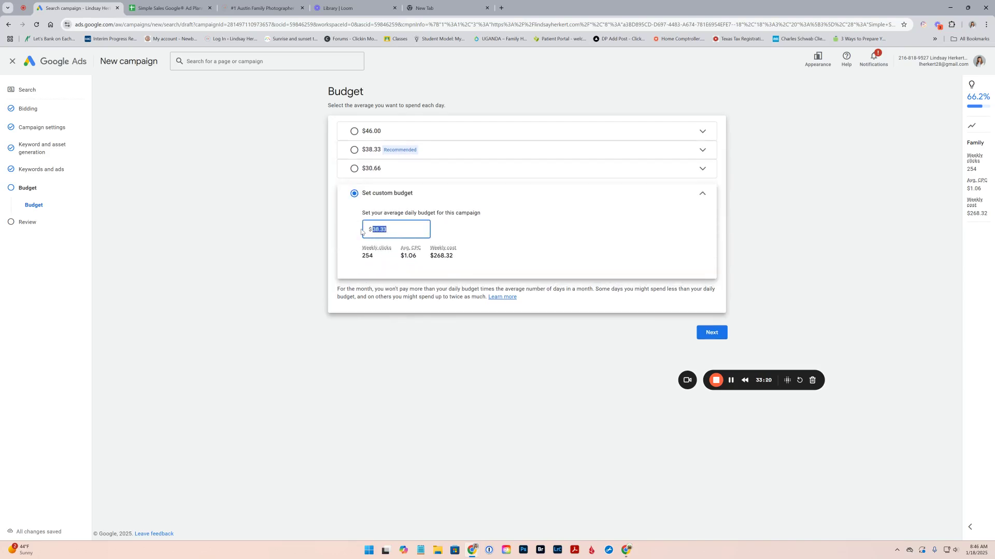
type("10.00")
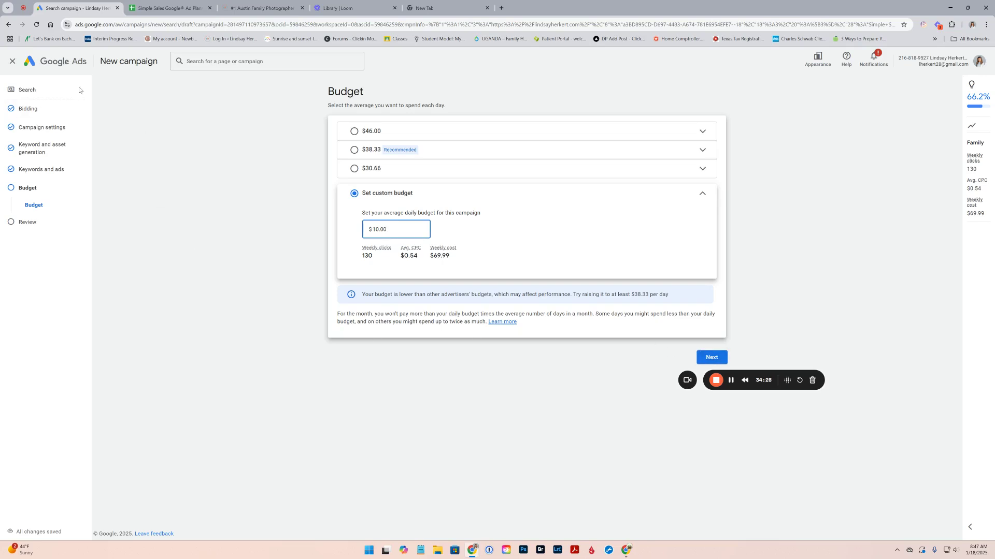
left_click(12, 61)
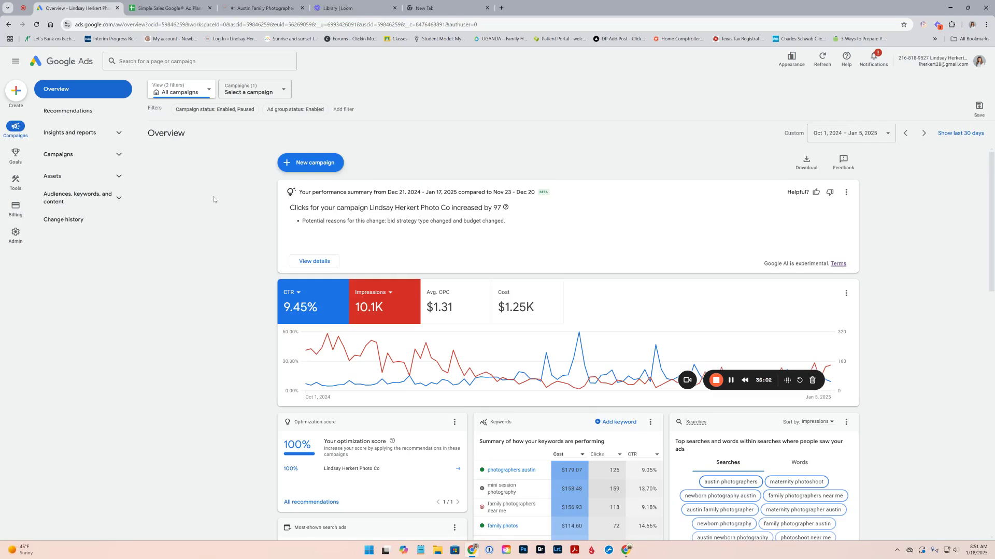
Create a new ad group in the account's existing campaign, defaulting to 'Ad group 7'.
left_click(16, 92)
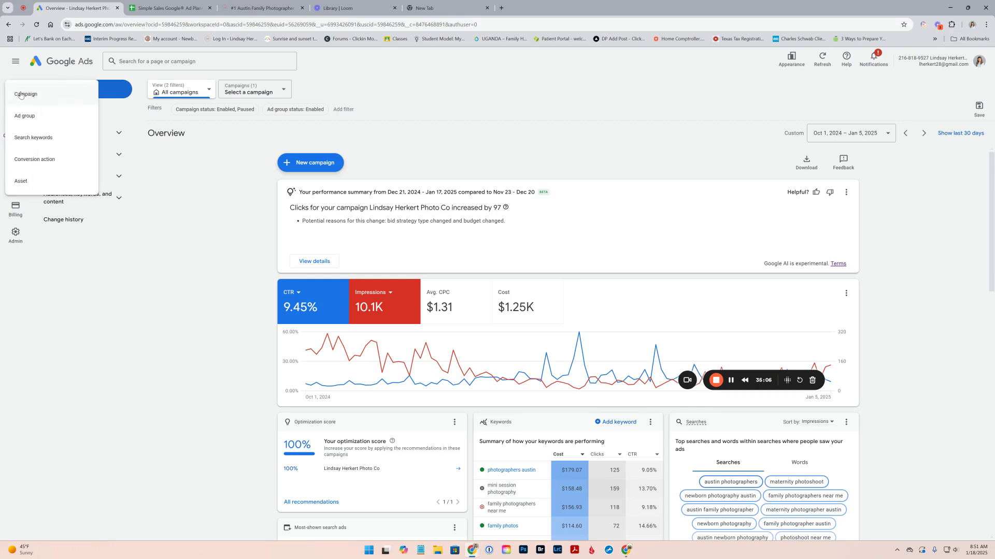
left_click(23, 119)
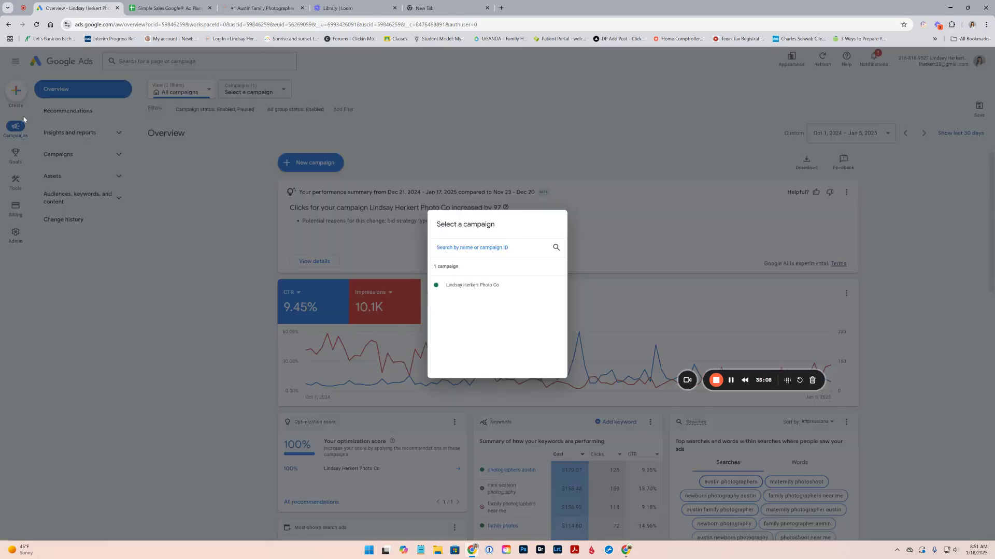
left_click(465, 287)
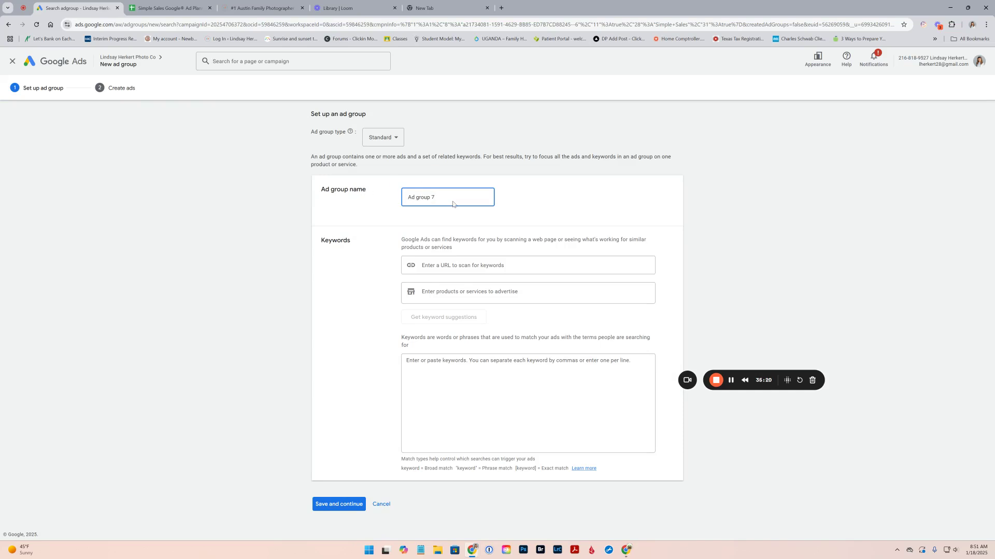
Replace the default 'Ad group 7' name with 'Newborns'.
key("ctrl+a")
type("Newb")
left_click(715, 382)
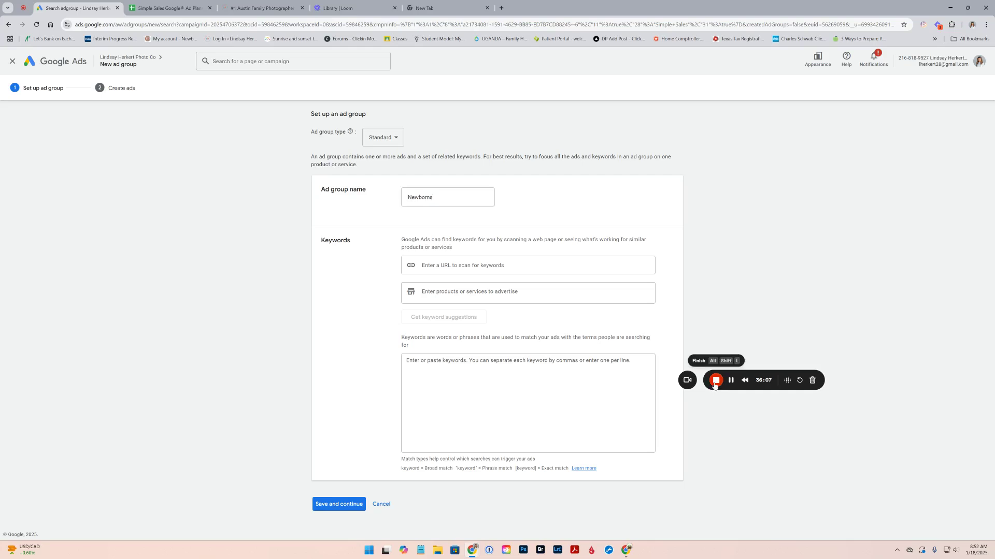